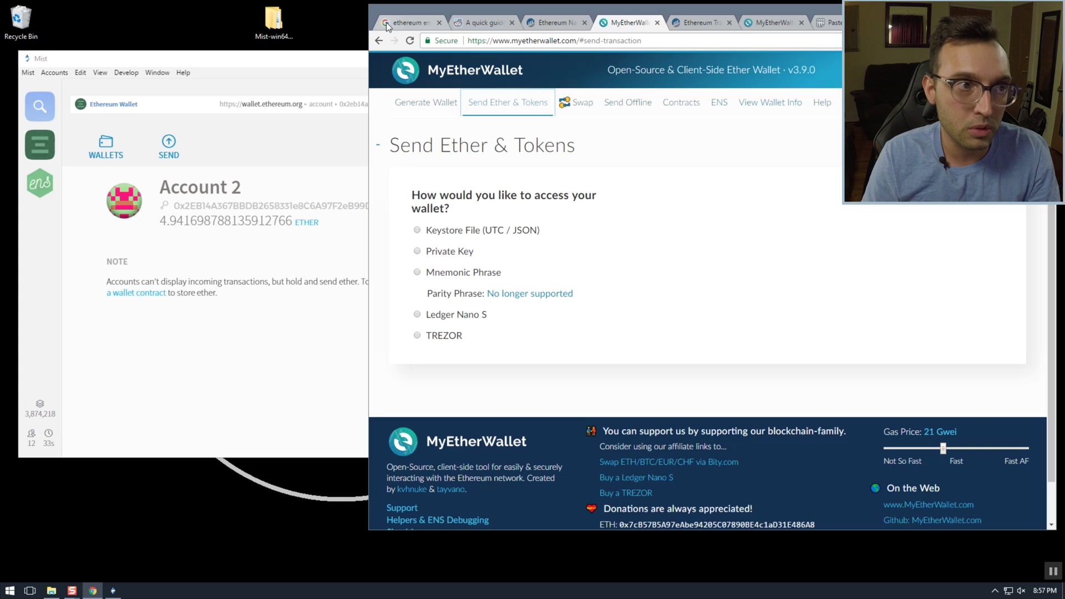
Load the January (1/3/2017) UTC keystore file and enter the wallet password
{"action": "left_click", "coordinate": [417, 230]}
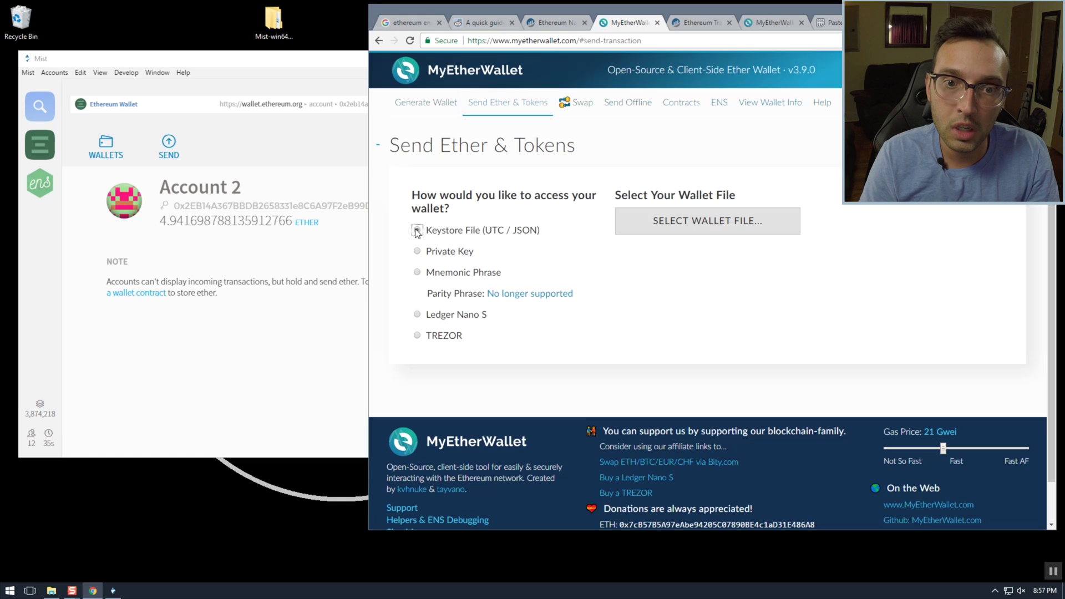
{"action": "left_click", "coordinate": [680, 220]}
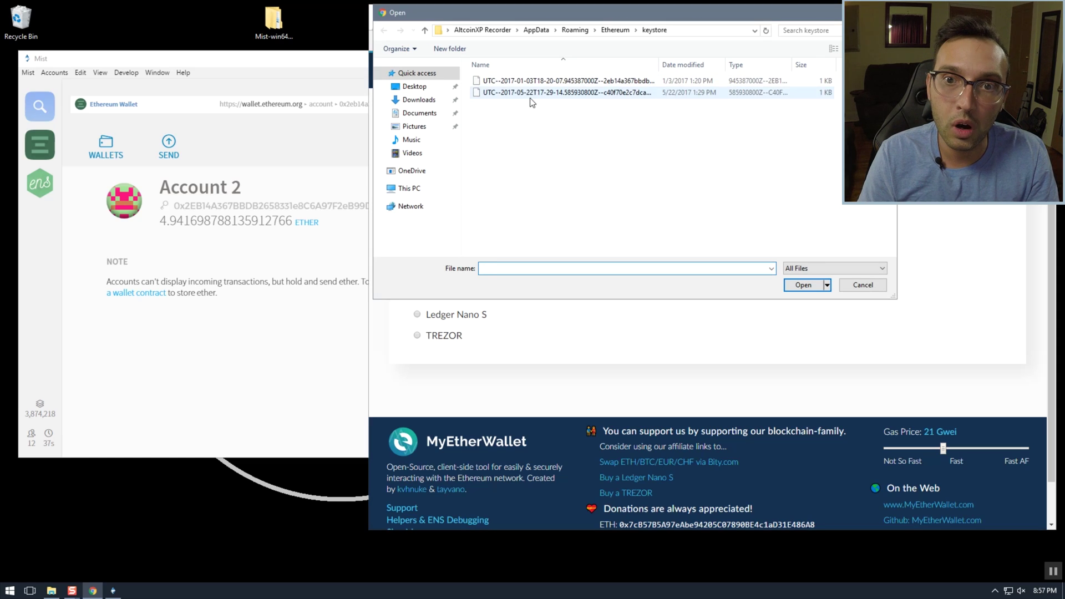
{"action": "left_click", "coordinate": [542, 81]}
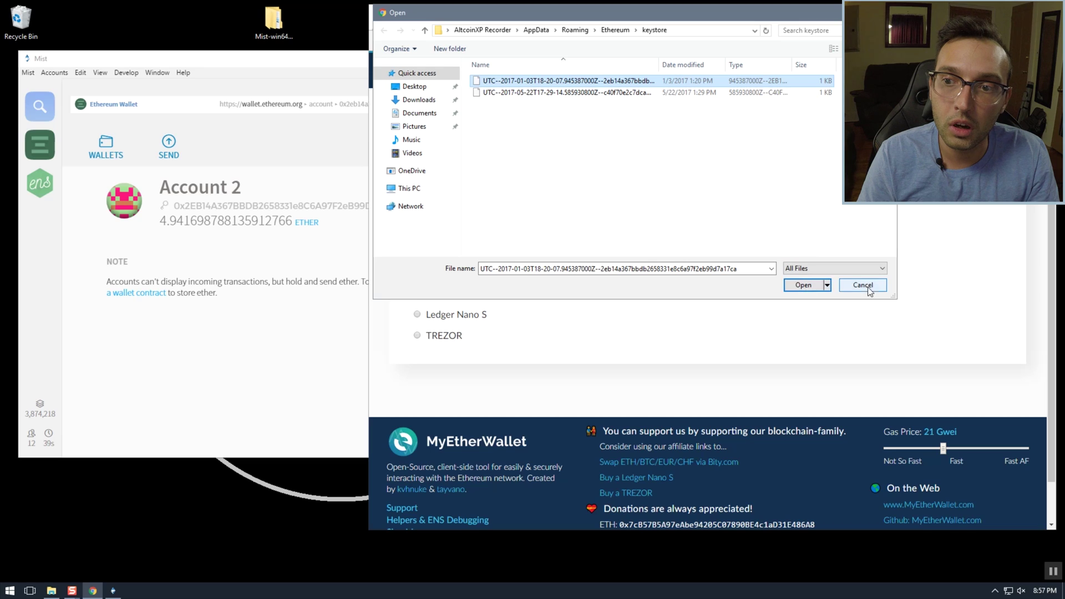
{"action": "left_click", "coordinate": [843, 286]}
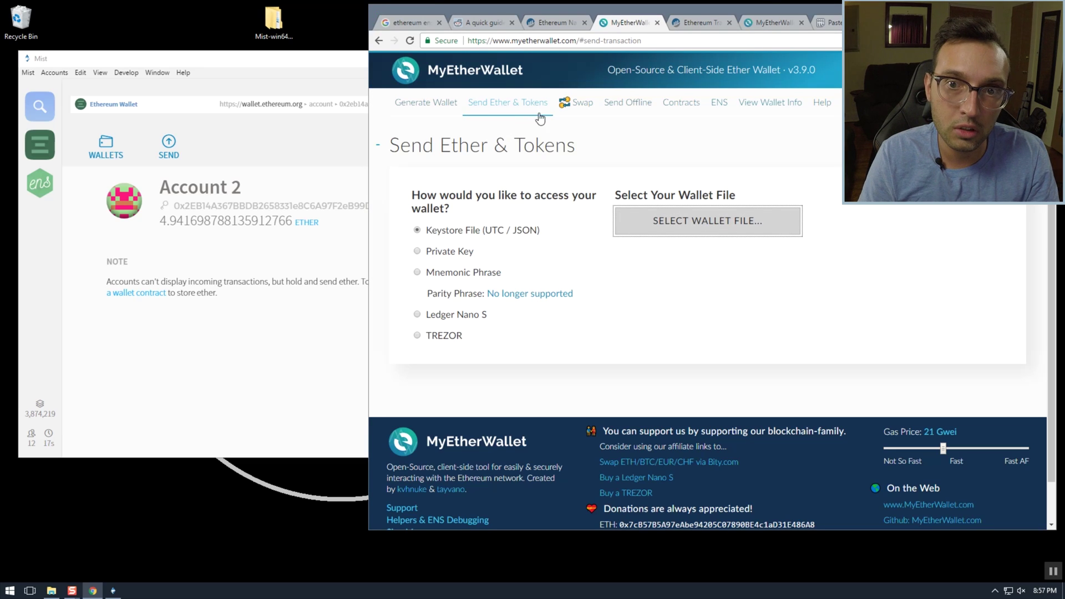
{"action": "left_click", "coordinate": [647, 228]}
{"action": "left_click", "coordinate": [555, 82]}
{"action": "left_click", "coordinate": [815, 283]}
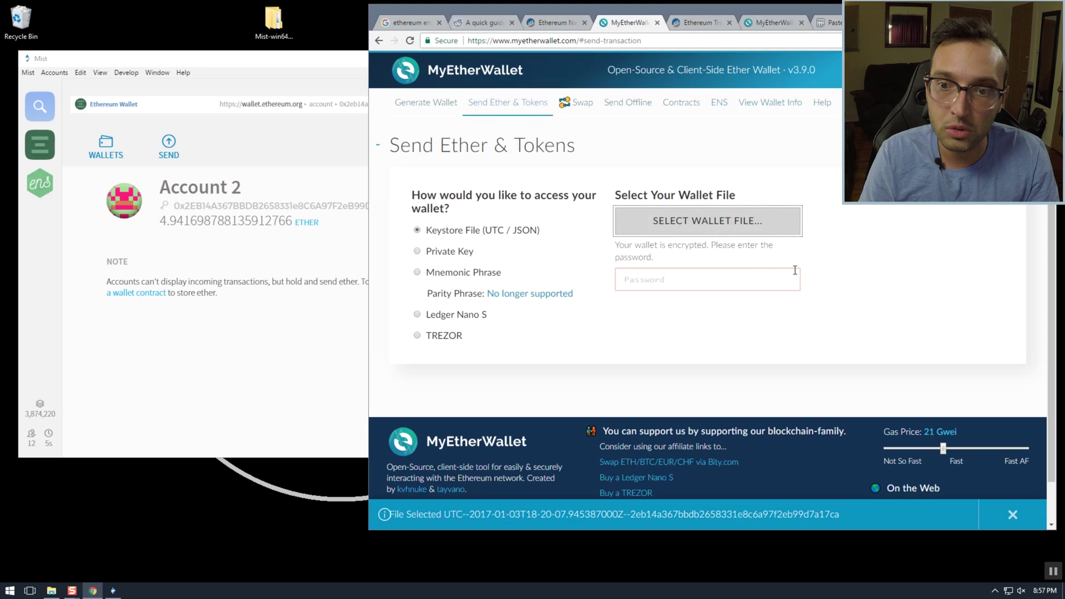
{"action": "left_click", "coordinate": [720, 284]}
{"action": "type", "text": "••"}
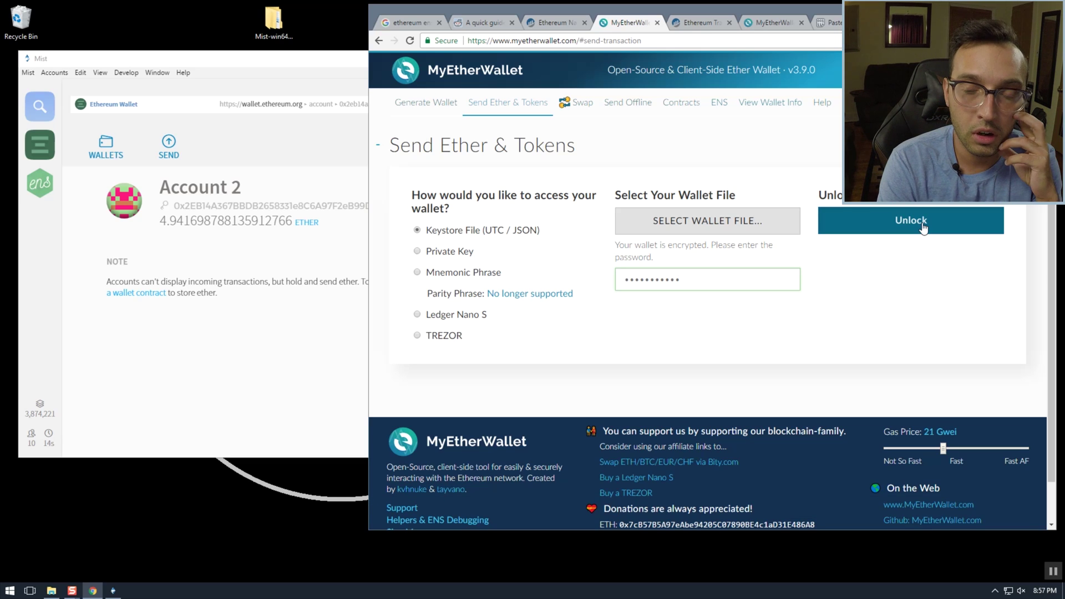
Unlock the wallet, enter altcoinxp.eth as recipient, and compare its resolved address with Mist's Account 2
{"action": "left_click", "coordinate": [923, 228]}
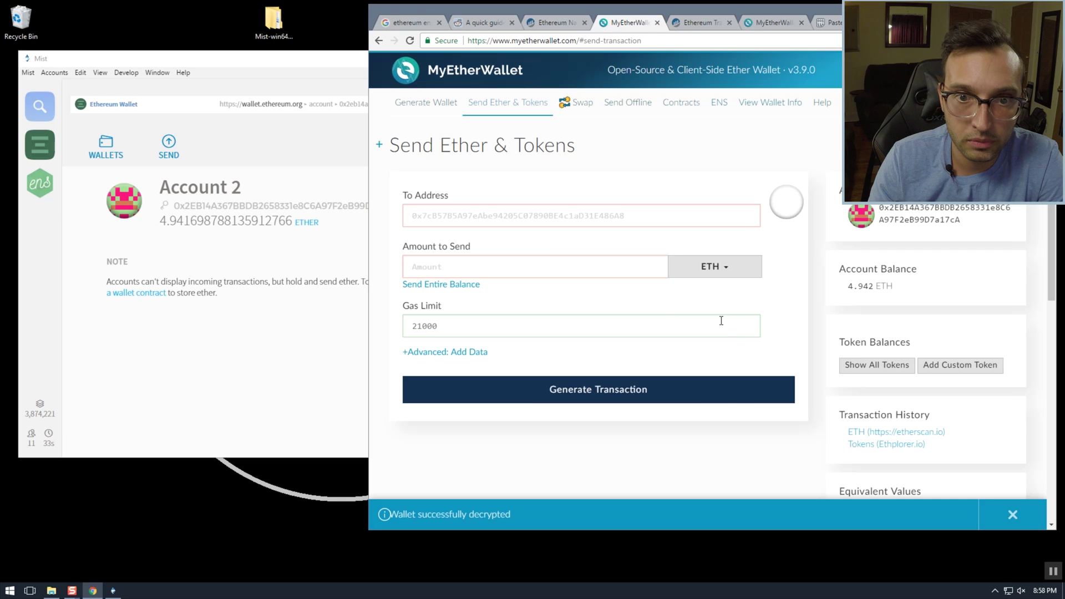
{"action": "left_click", "coordinate": [514, 215]}
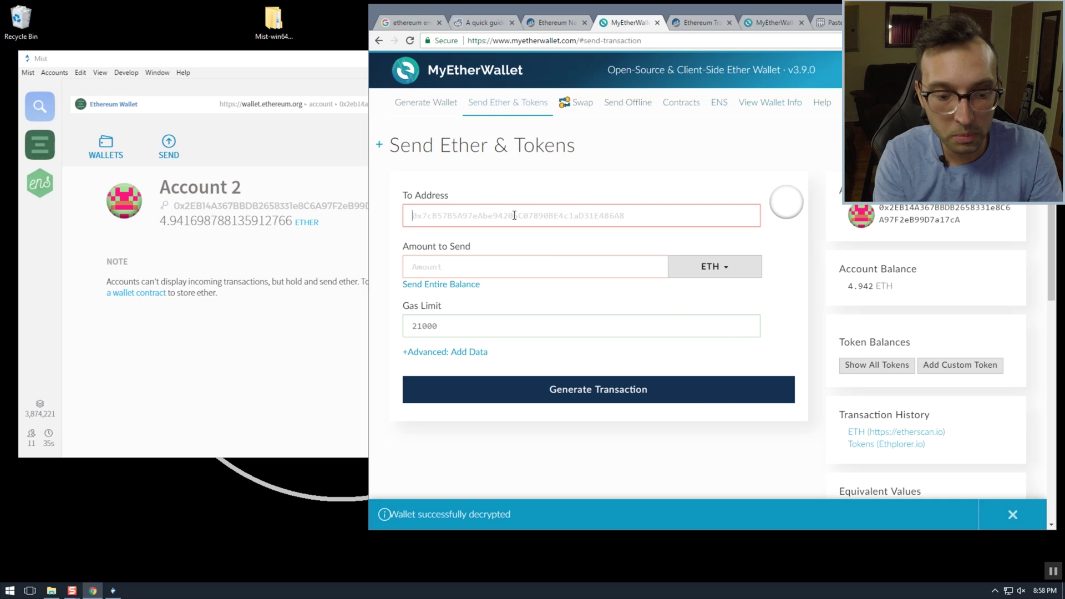
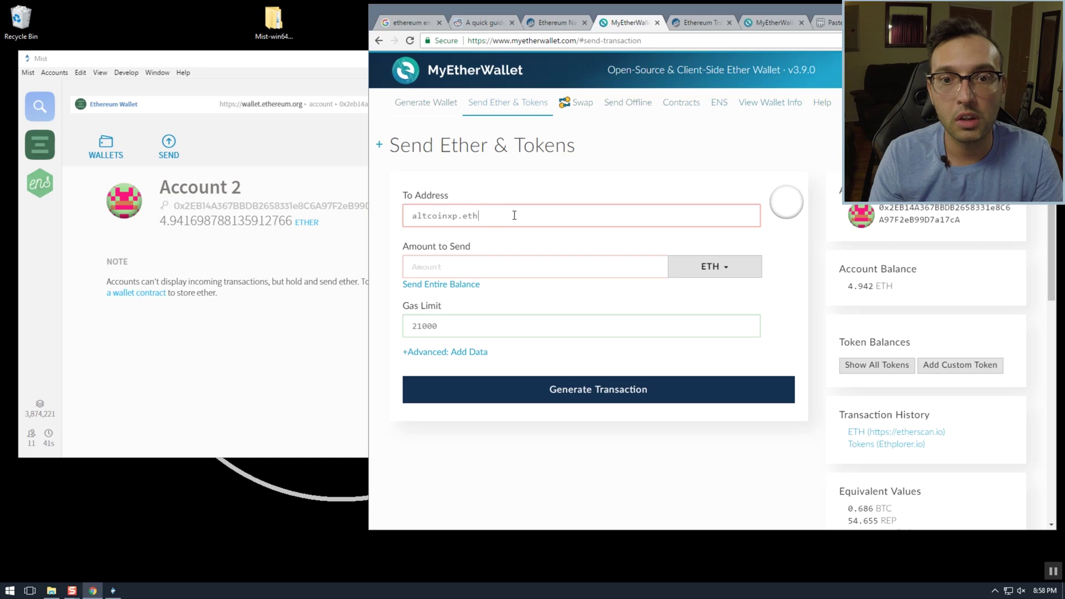
{"action": "left_click_drag", "start_coordinate": [645, 238], "coordinate": [411, 242]}
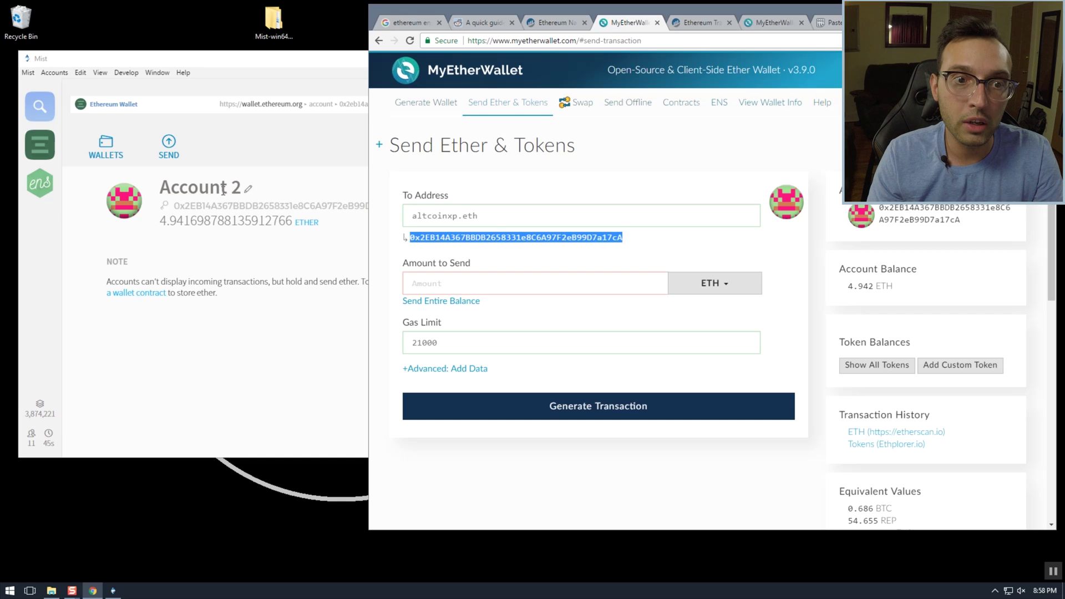
{"action": "left_click", "coordinate": [228, 61]}
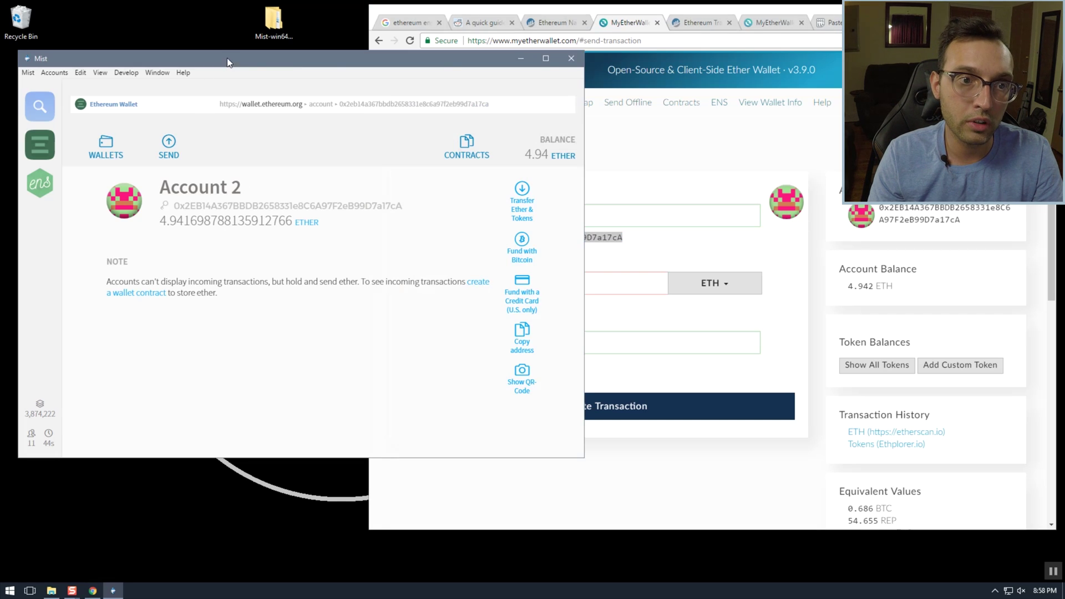
{"action": "left_click", "coordinate": [694, 245]}
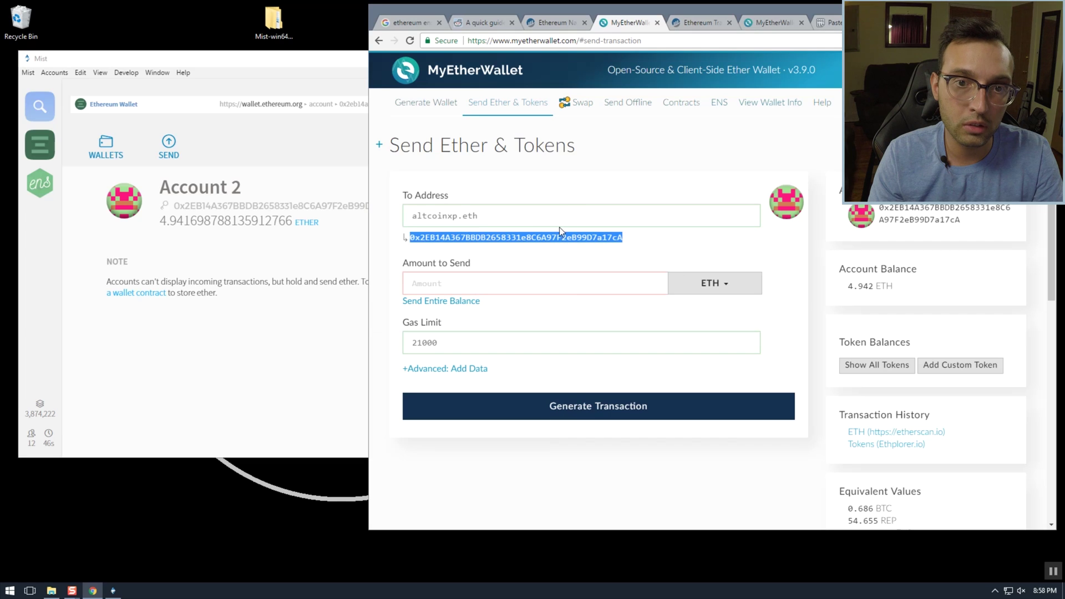
Prefix the recipient with 'anthony.' so anthony.altcoinxp.eth resolves
{"action": "left_click", "coordinate": [416, 214]}
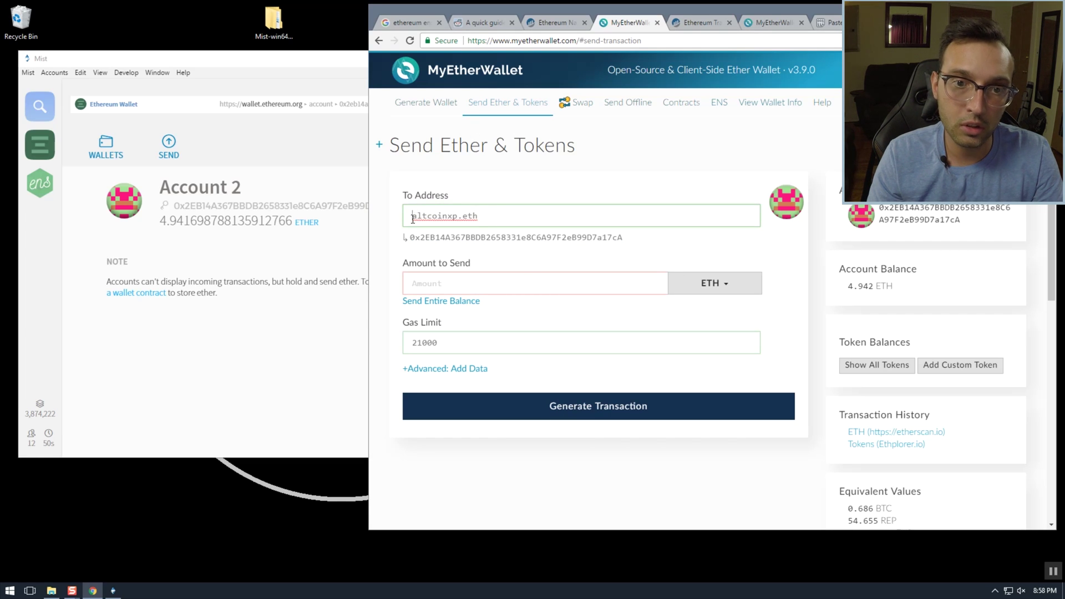
{"action": "type", "text": "anthony."}
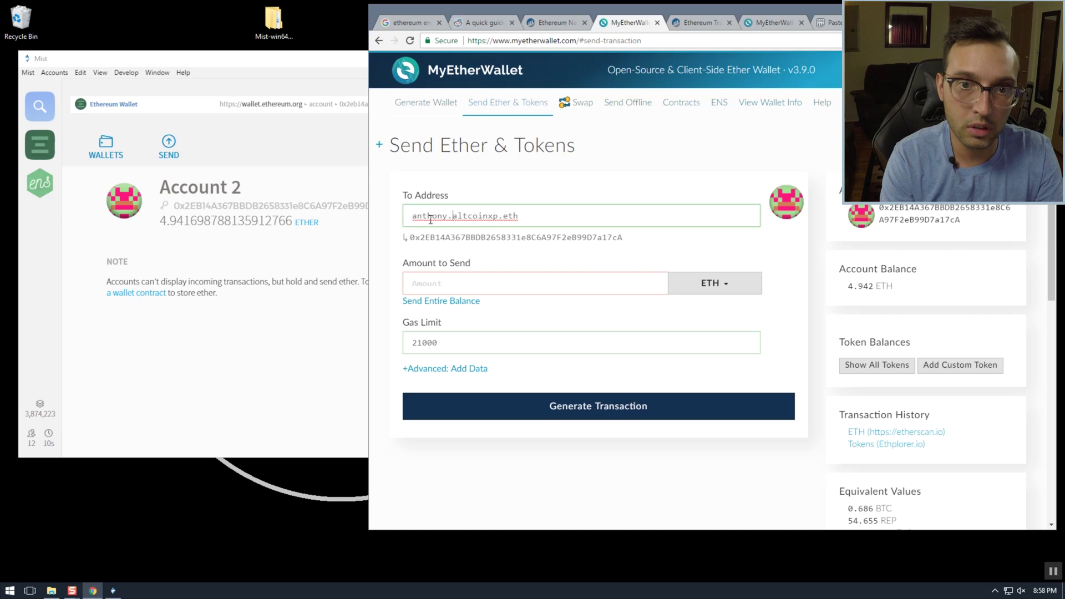
{"action": "left_click", "coordinate": [528, 274]}
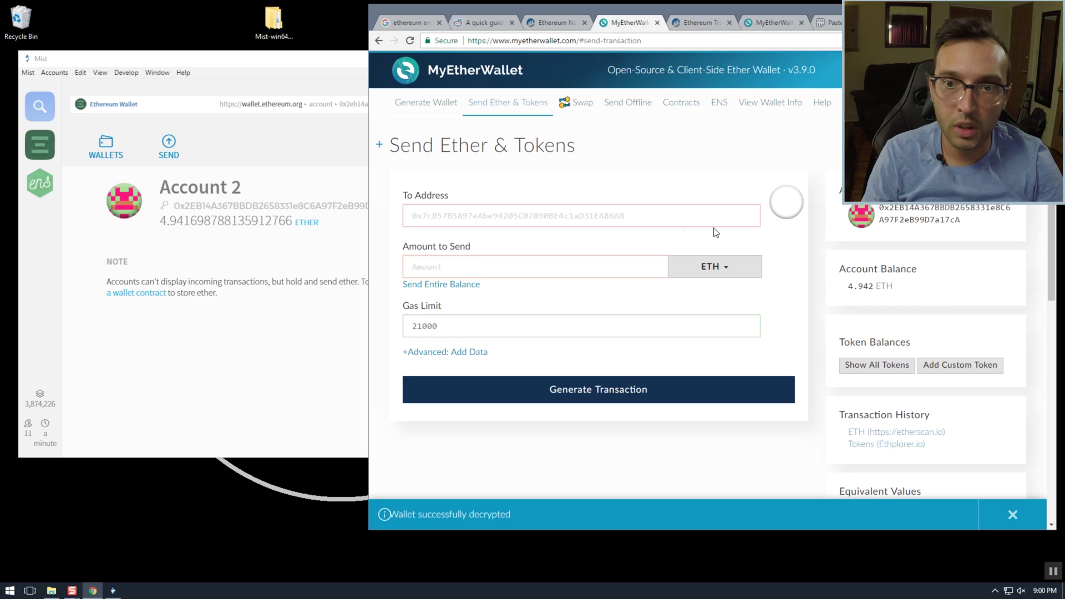
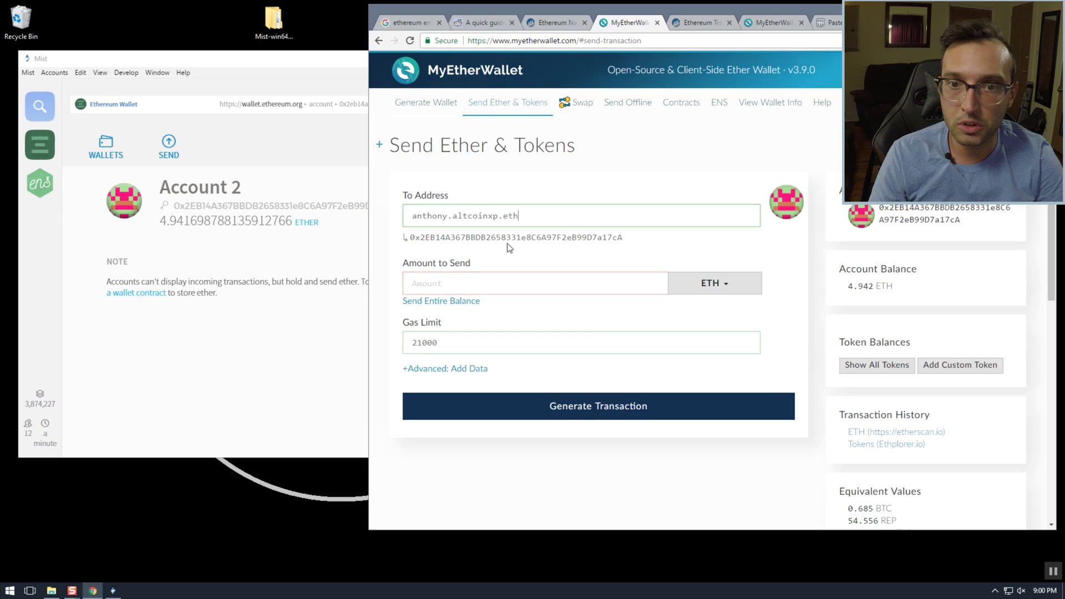
Enter anthony.altcoinxp.eth as the recipient and inspect its resolved address
{"action": "left_click_drag", "start_coordinate": [466, 238], "coordinate": [518, 239]}
{"action": "left_click", "coordinate": [532, 237]}
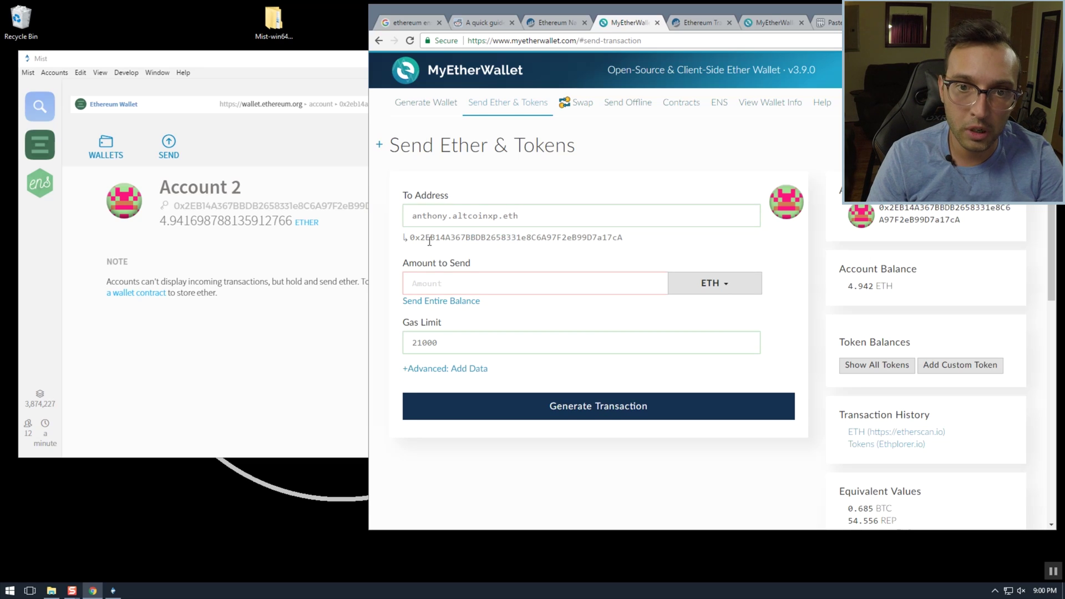
Replace the recipient with altcoinxp-anthony.eth and inspect its all-zero resolved address
{"action": "left_click", "coordinate": [456, 219]}
{"action": "key", "text": "BackSpace"}
{"action": "key", "text": "BackSpace"}
{"action": "key", "text": "BackSpace"}
{"action": "key", "text": "BackSpace"}
{"action": "key", "text": "BackSpace"}
{"action": "key", "text": "BackSpace"}
{"action": "key", "text": "BackSpace"}
{"action": "key", "text": "BackSpace"}
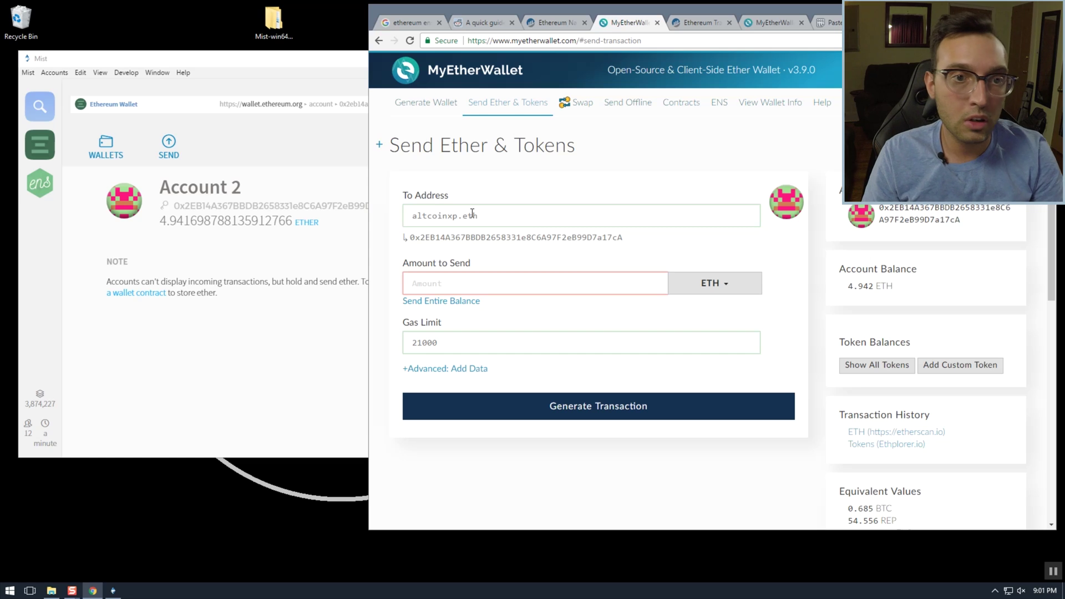
{"action": "left_click_drag", "start_coordinate": [479, 216], "coordinate": [412, 220]}
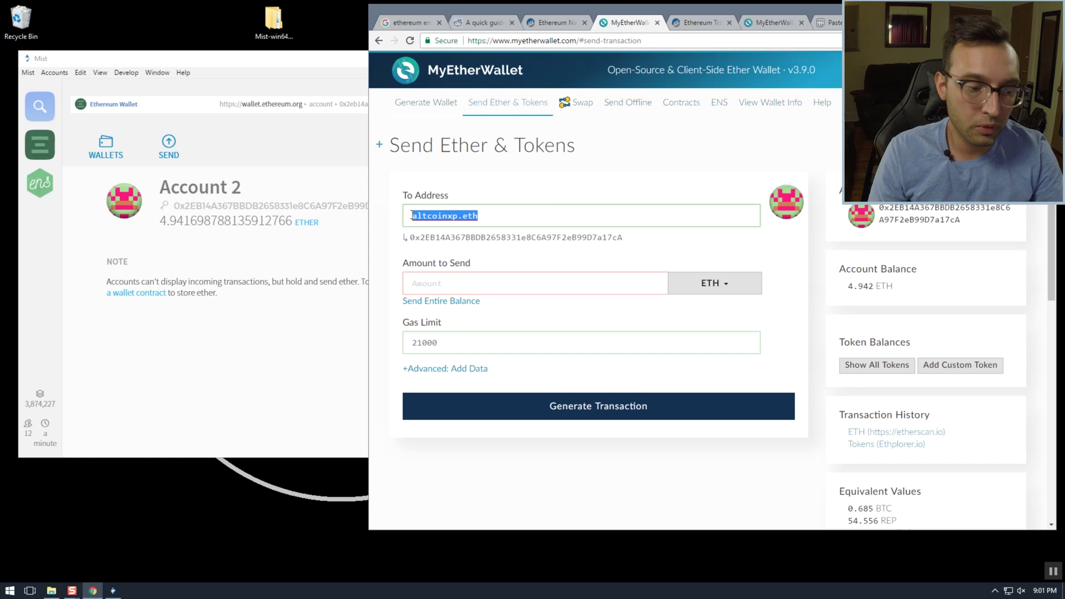
{"action": "type", "text": "anth"}
{"action": "key", "text": "BackSpace"}
{"action": "key", "text": "BackSpace"}
{"action": "key", "text": "BackSpace"}
{"action": "key", "text": "BackSpace"}
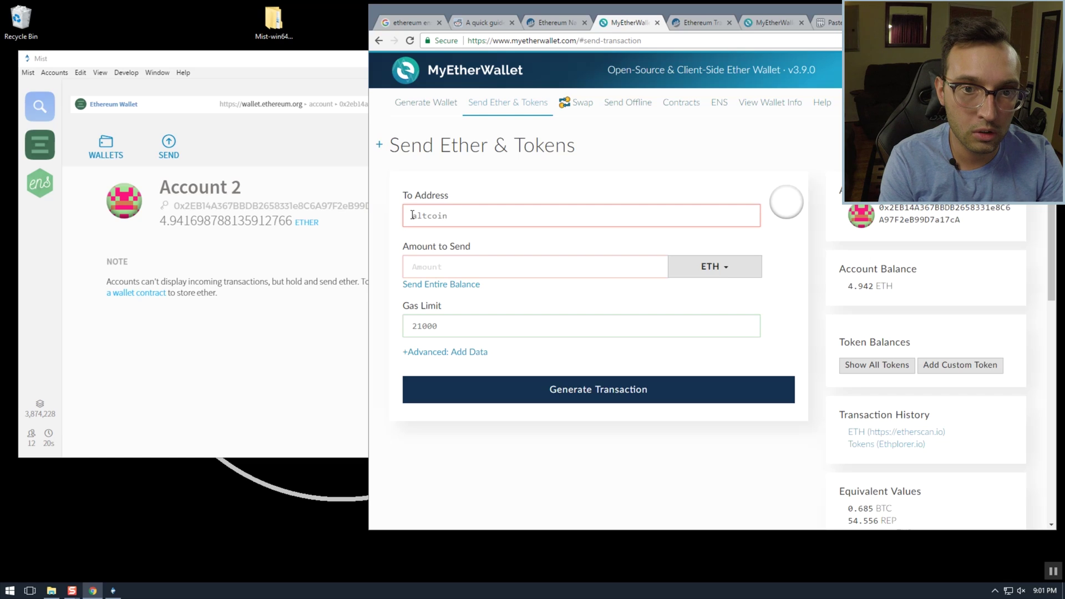
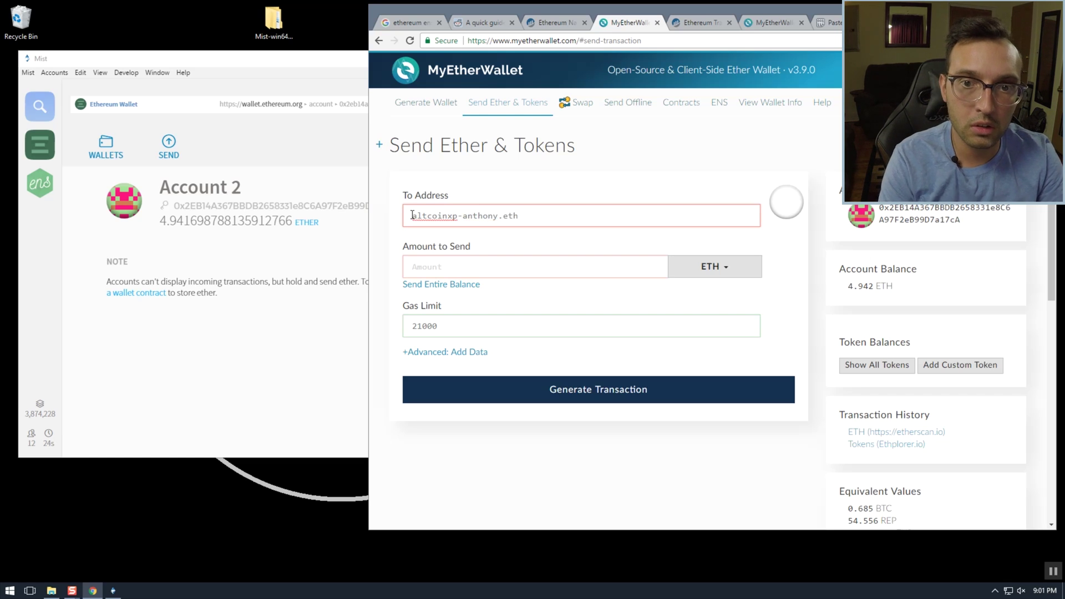
{"action": "left_click", "coordinate": [437, 266]}
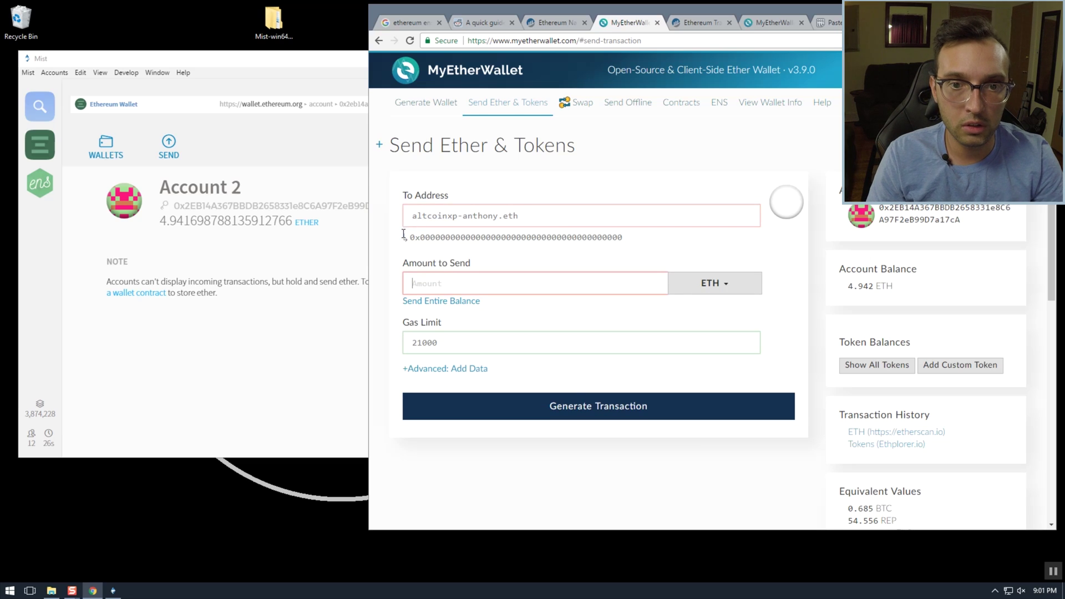
{"action": "left_click_drag", "start_coordinate": [412, 238], "coordinate": [622, 238]}
{"action": "left_click", "coordinate": [560, 239]}
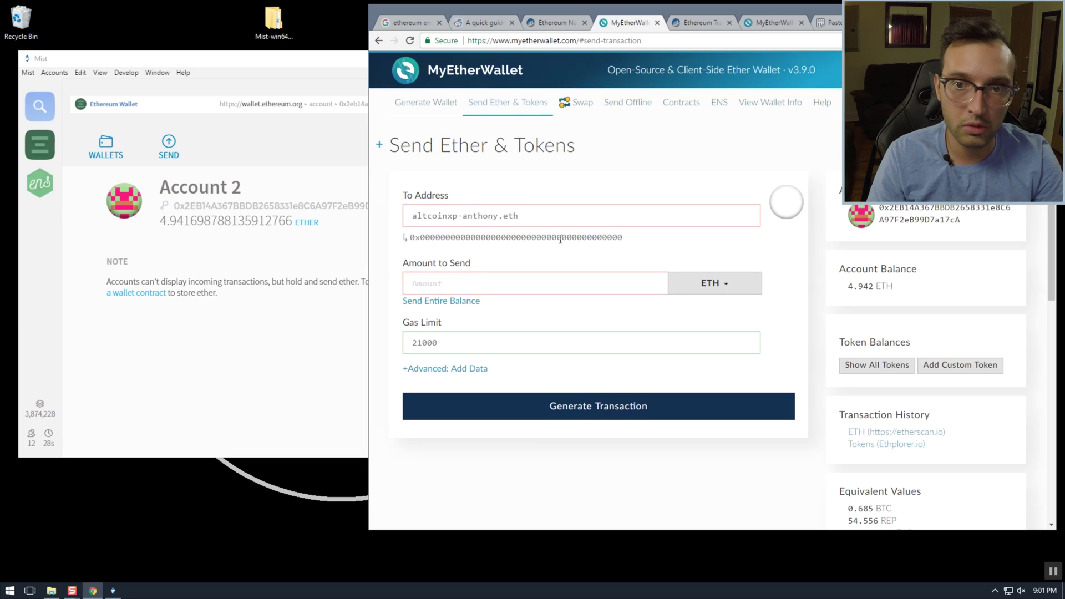
{"action": "left_click_drag", "start_coordinate": [638, 237], "coordinate": [415, 239]}
{"action": "left_click", "coordinate": [433, 235]}
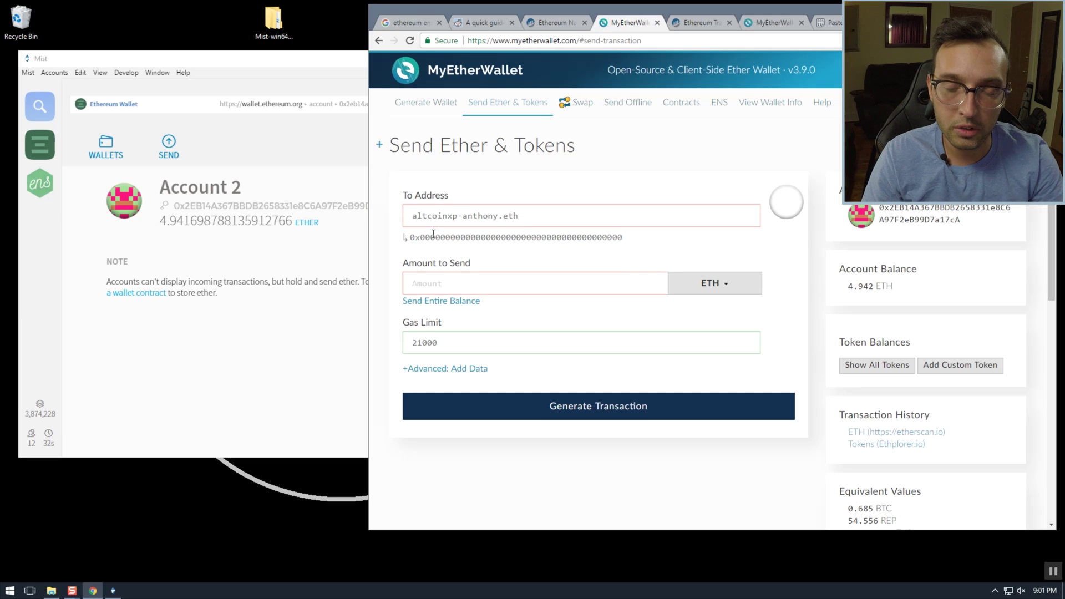
Change the recipient to test.altcoinxp-anthony.eth, check its resolution, then return to the Reddit guide
{"action": "left_click", "coordinate": [416, 217]}
{"action": "type", "text": "test."}
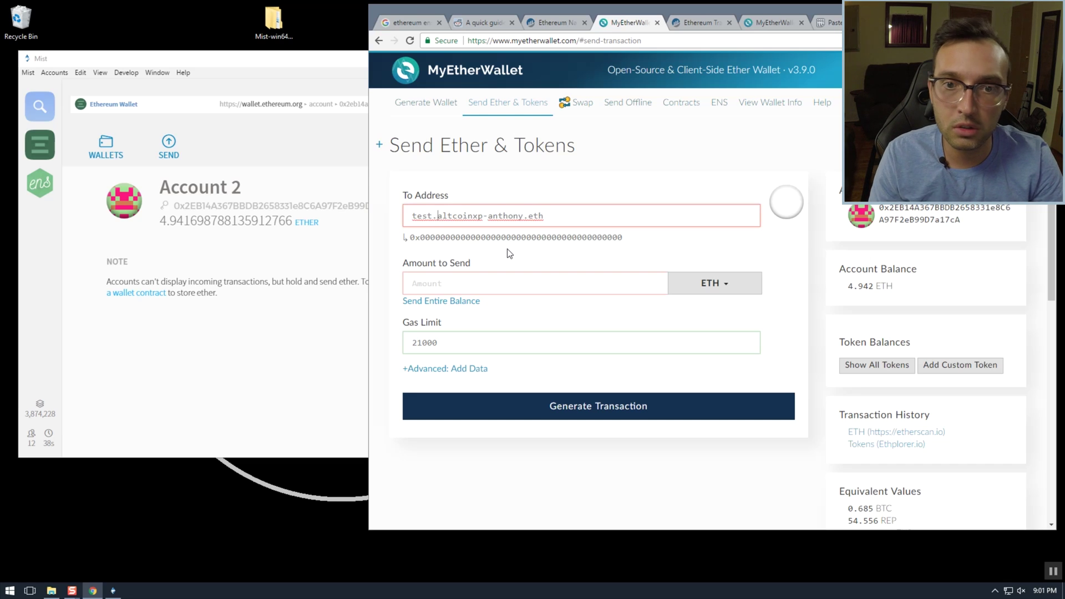
{"action": "left_click", "coordinate": [509, 253]}
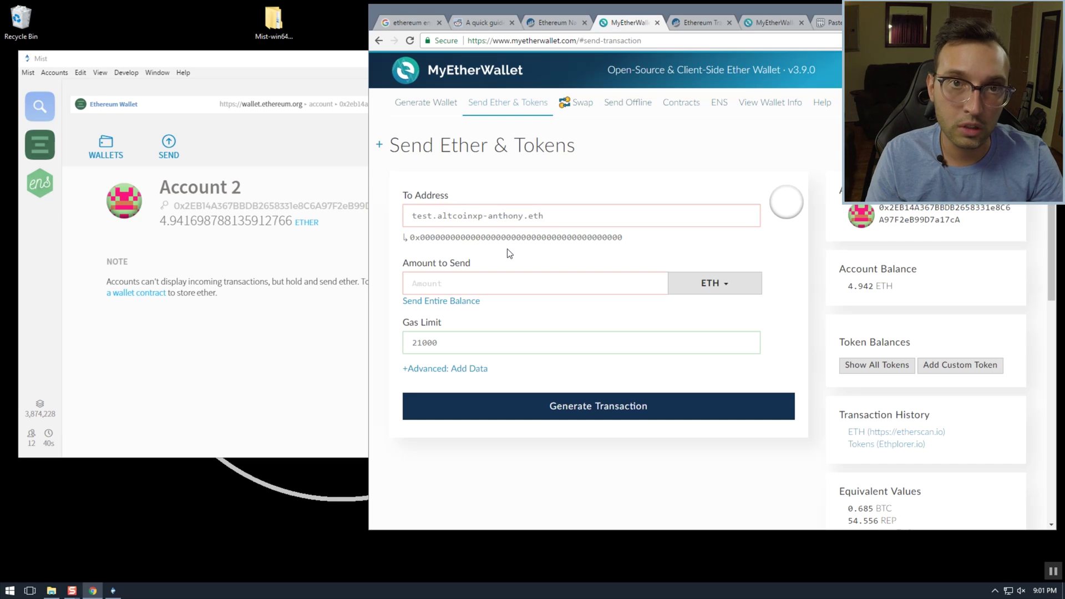
{"action": "left_click", "coordinate": [542, 211]}
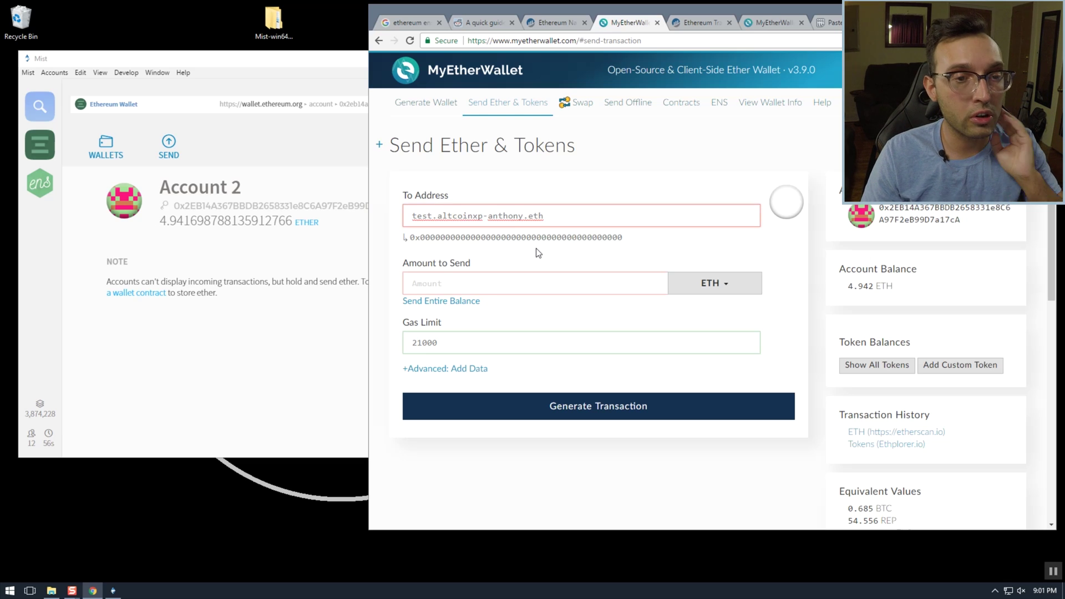
{"action": "left_click", "coordinate": [491, 23]}
Scroll the Reddit ENS guide to the 'Configuring your new domain name' section
{"action": "scroll", "coordinate": [606, 345], "scroll_direction": "up", "scroll_amount": 20}
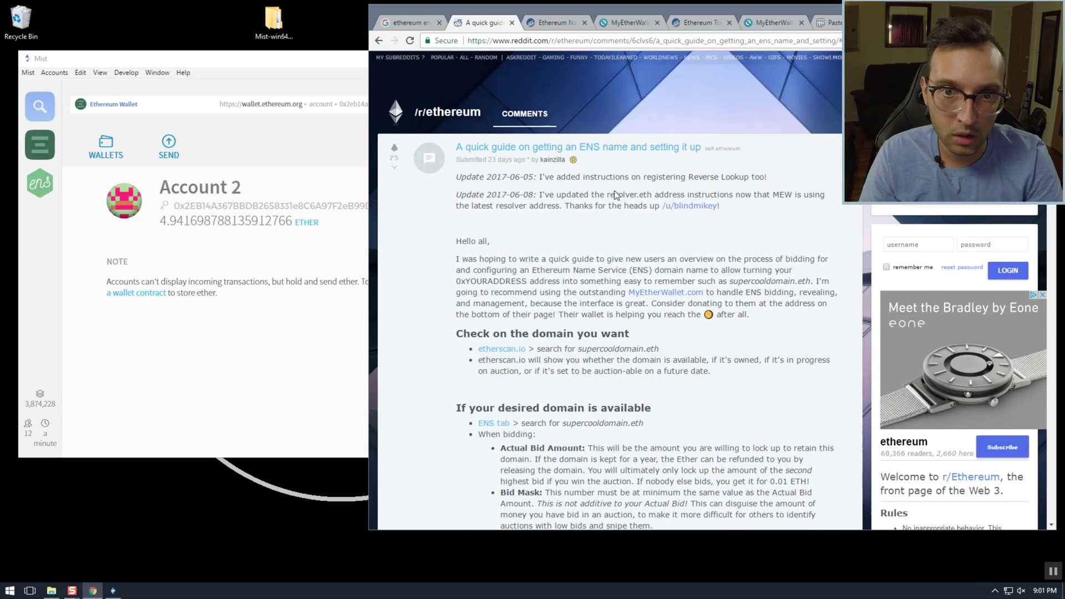
{"action": "scroll", "coordinate": [505, 317], "scroll_direction": "down", "scroll_amount": 1}
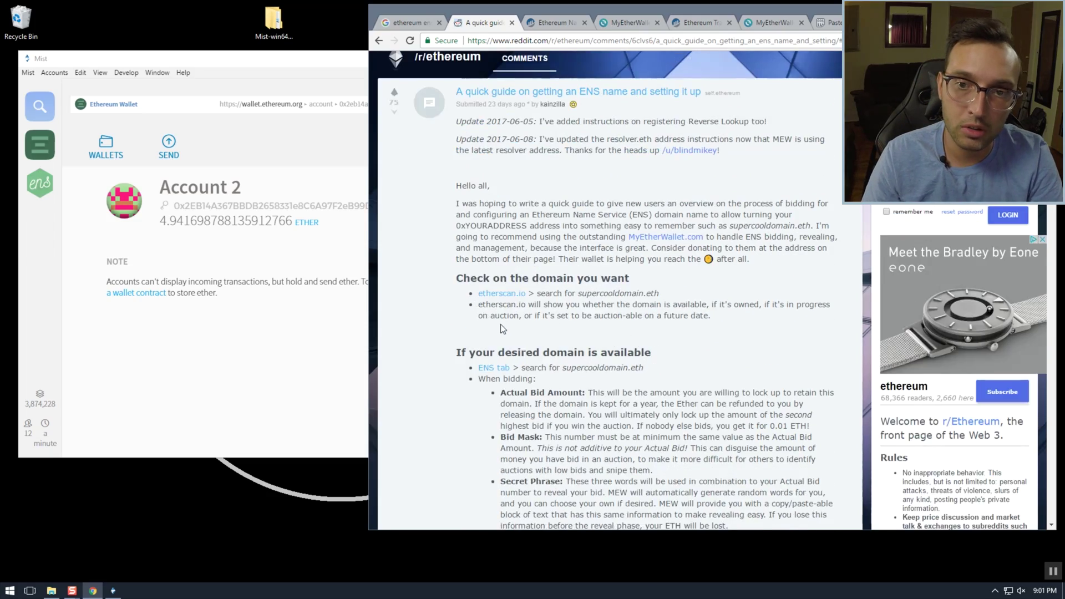
{"action": "scroll", "coordinate": [501, 324], "scroll_direction": "down", "scroll_amount": 10}
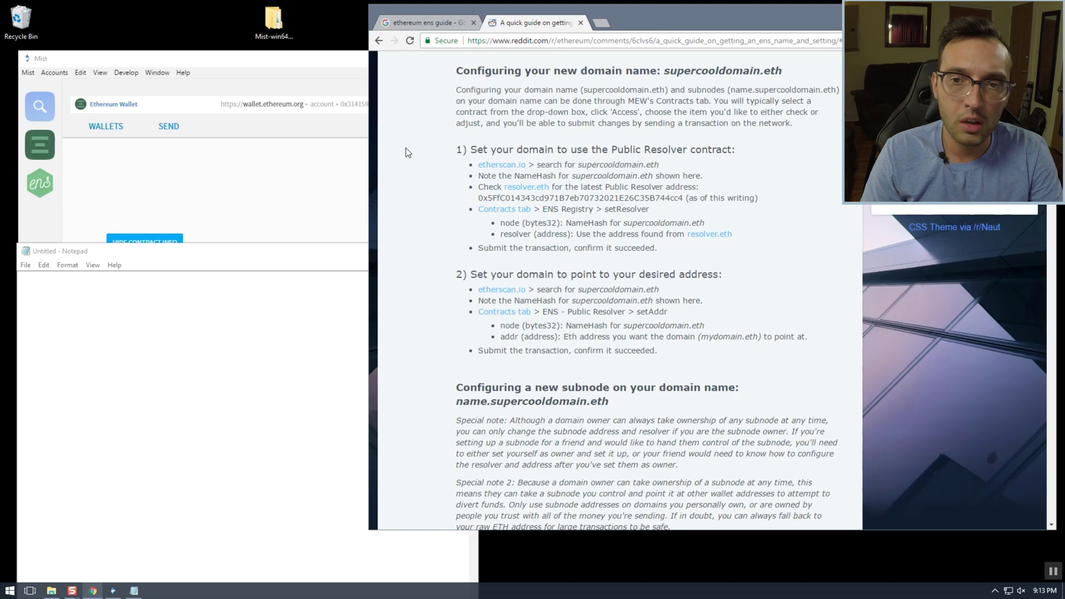
Look up altcoinxp-anthony.eth in Etherscan's ENS name lookup
{"action": "middle_click", "coordinate": [494, 165]}
{"action": "left_click", "coordinate": [648, 21]}
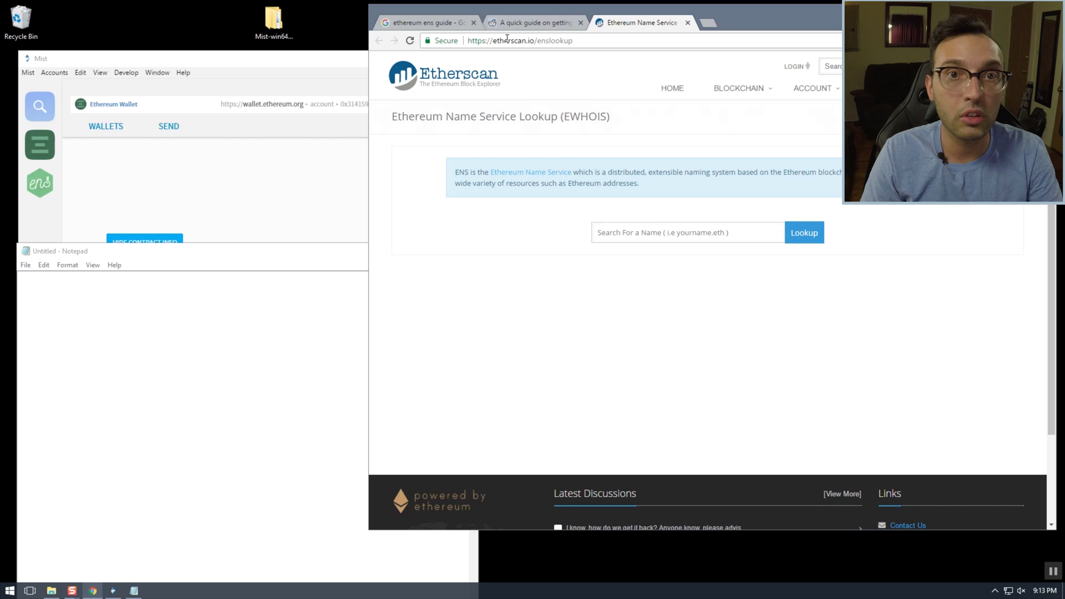
{"action": "left_click", "coordinate": [625, 230]}
{"action": "type", "text": "altcoin"}
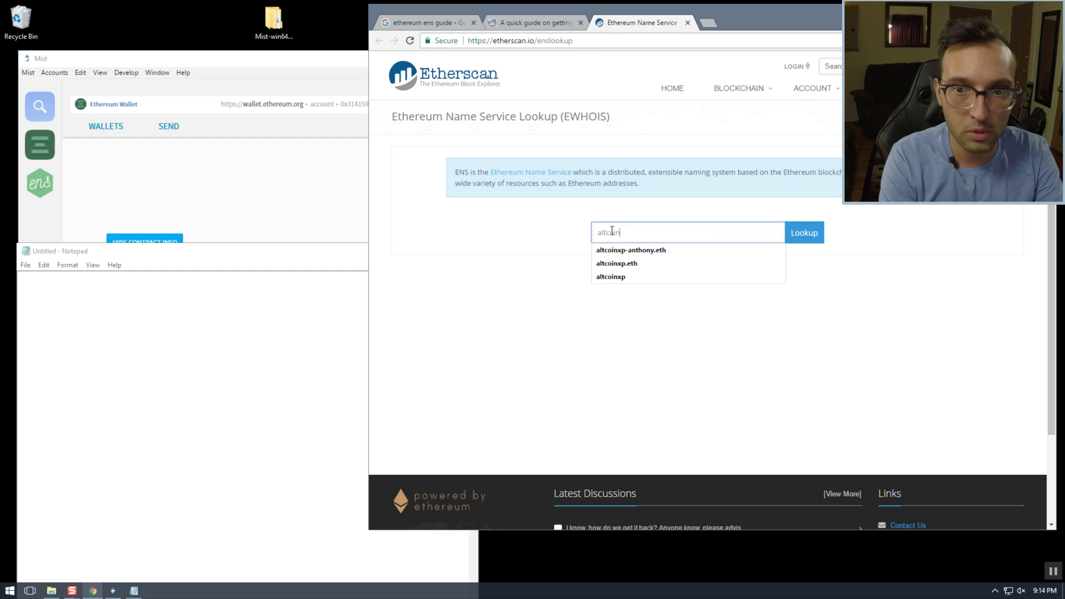
{"action": "key", "text": "Down"}
{"action": "key", "text": "Return"}
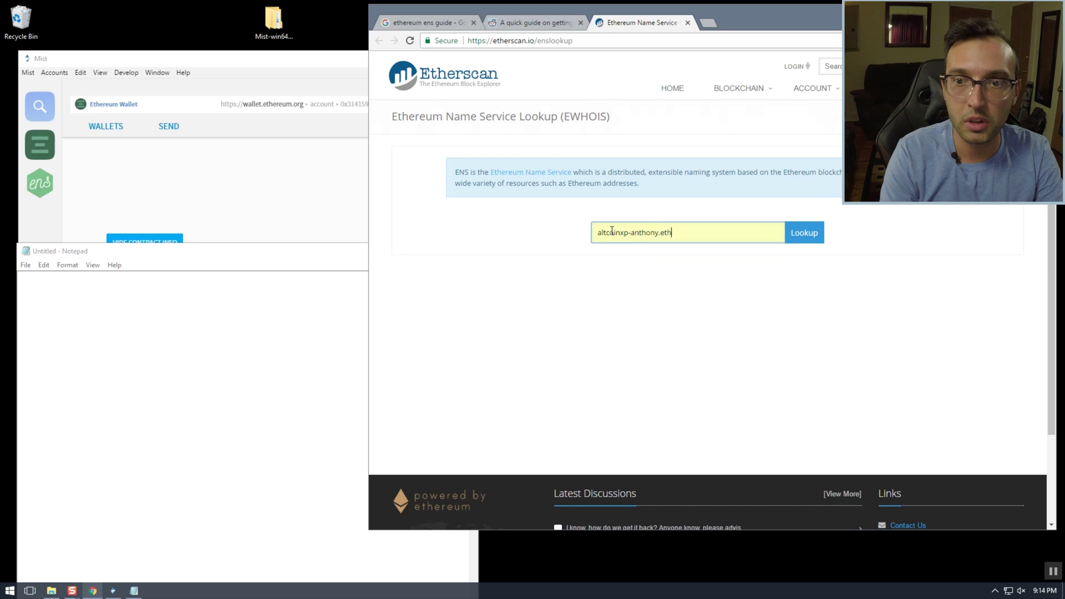
{"action": "left_click", "coordinate": [799, 235]}
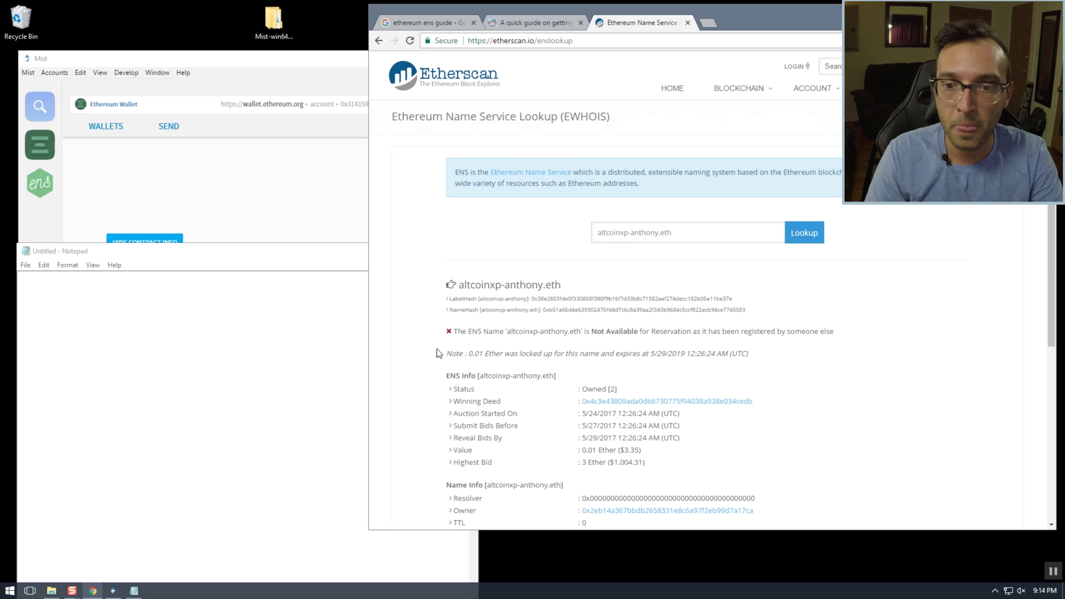
Copy its NameHash into Notepad after 'namehash altcoinxp-anthony.eth'
{"action": "scroll", "coordinate": [439, 275], "scroll_direction": "down", "scroll_amount": 2}
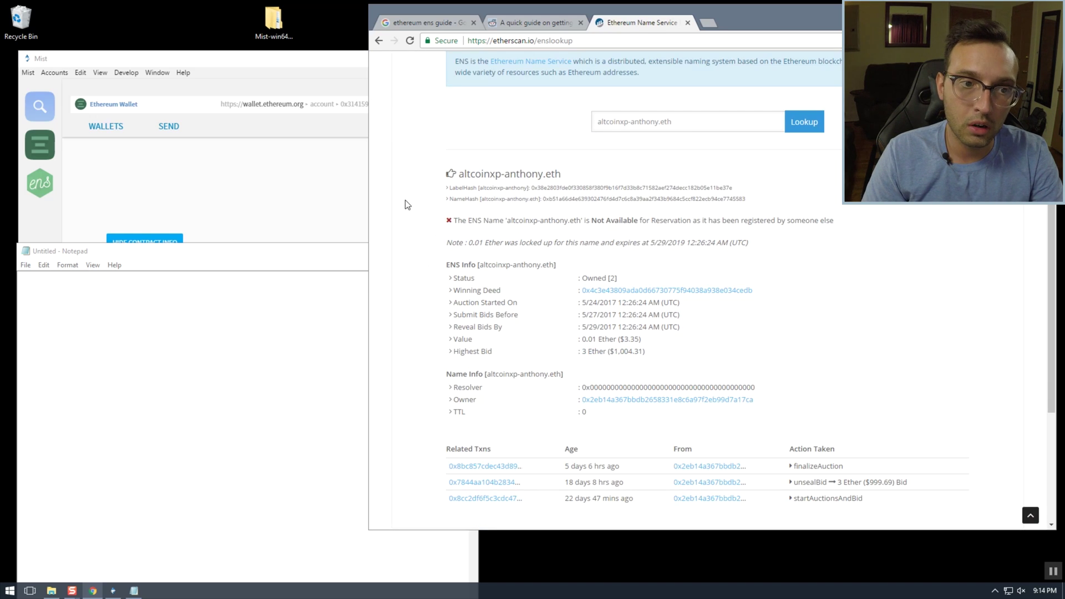
{"action": "double_click", "coordinate": [591, 198]}
{"action": "right_click", "coordinate": [591, 198]}
{"action": "left_click", "coordinate": [605, 204]}
{"action": "left_click", "coordinate": [242, 369]}
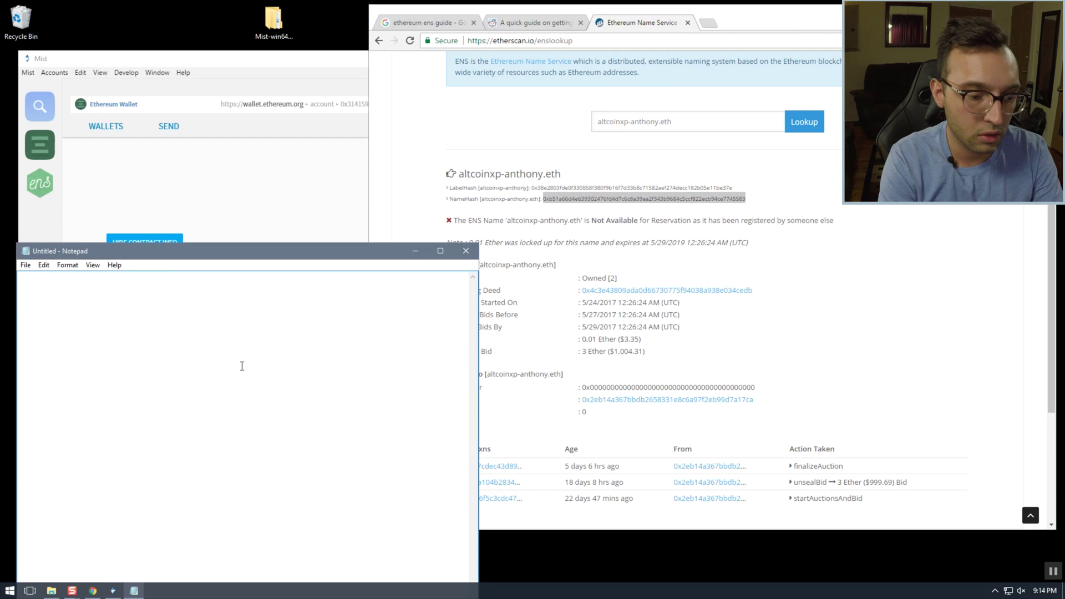
{"action": "type", "text": "namehash"}
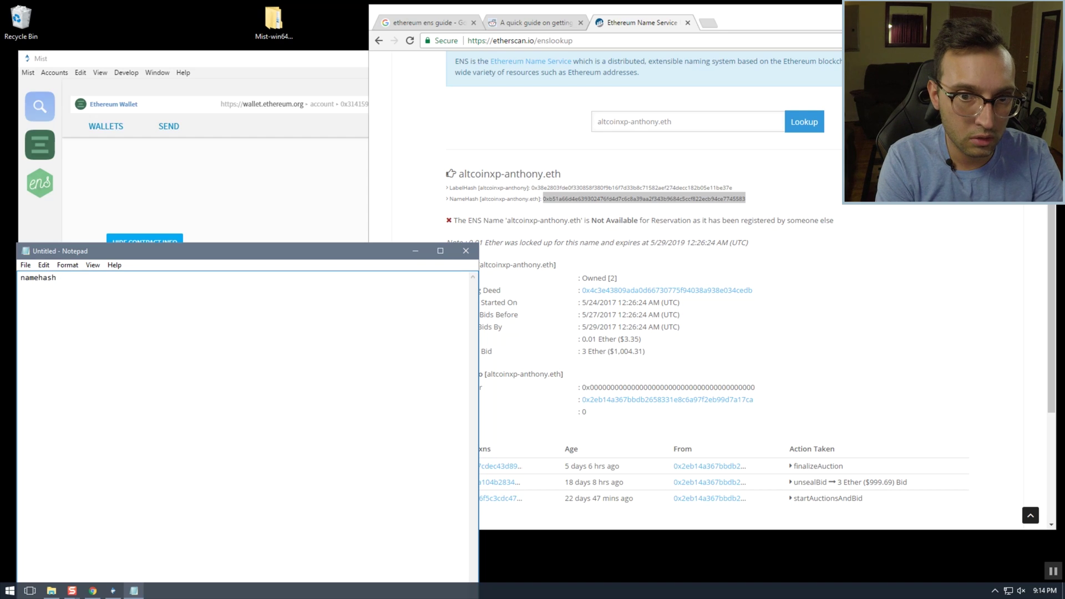
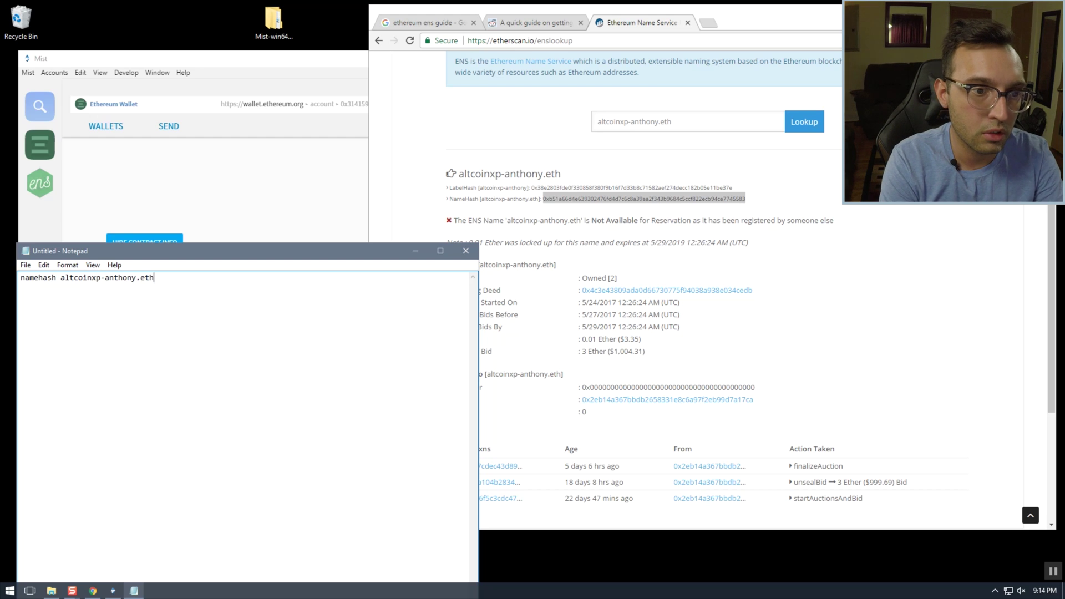
{"action": "key", "text": "ctrl+v"}
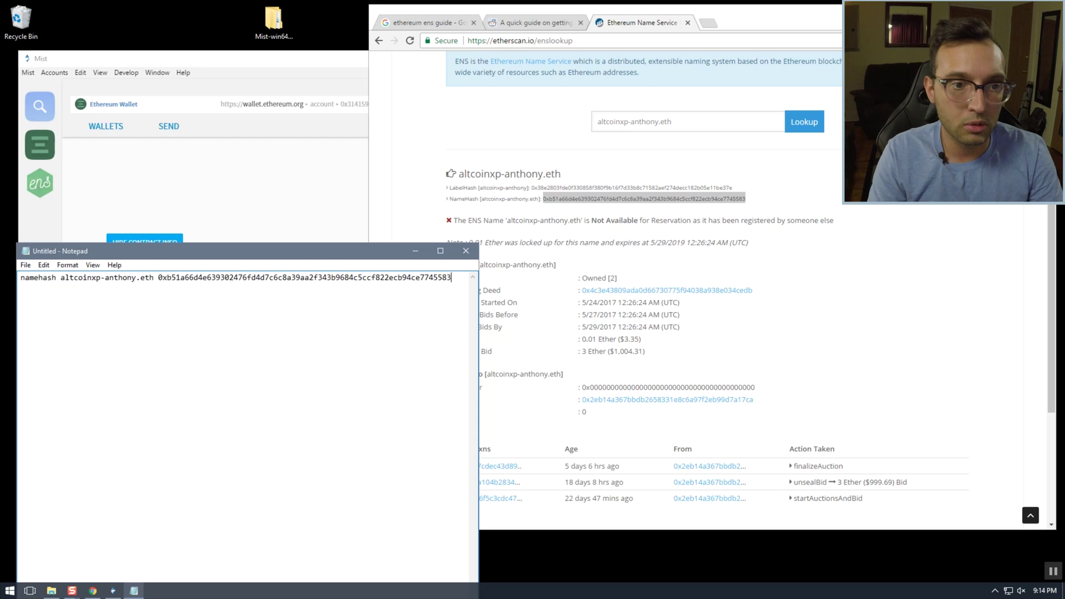
Copy the Public Resolver address from the ENS guide
{"action": "left_click", "coordinate": [522, 25]}
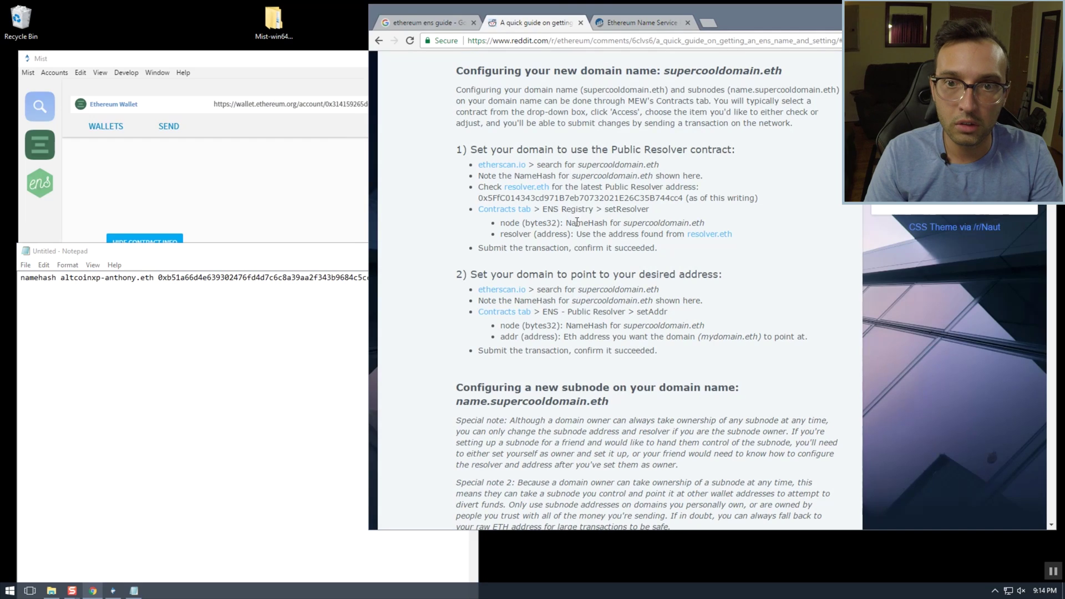
{"action": "double_click", "coordinate": [605, 198]}
{"action": "right_click", "coordinate": [605, 198]}
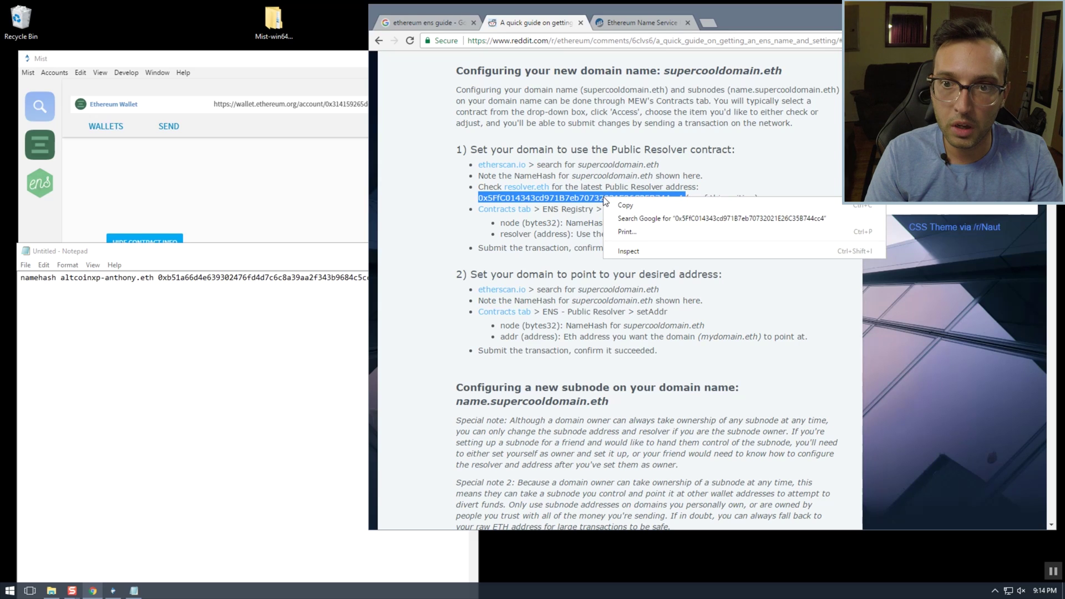
{"action": "left_click", "coordinate": [622, 207]}
Verify it via Etherscan's resolver.eth lookup and record 'resolver 0x5FFC014343cd971B7eB70732021E26C35B744cc4' in Notepad
{"action": "middle_click", "coordinate": [522, 187]}
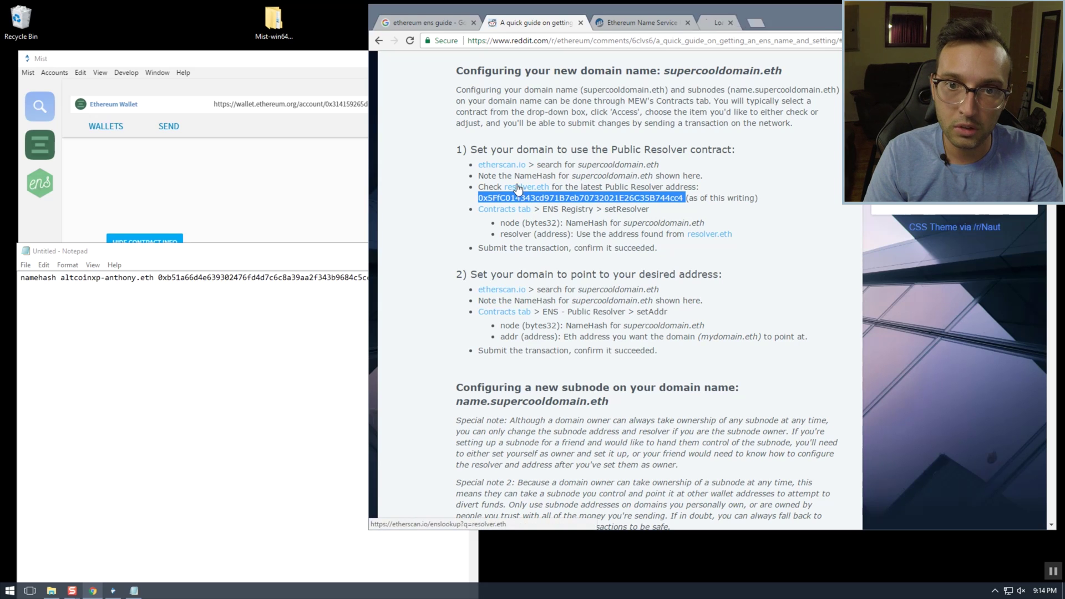
{"action": "left_click", "coordinate": [737, 28]}
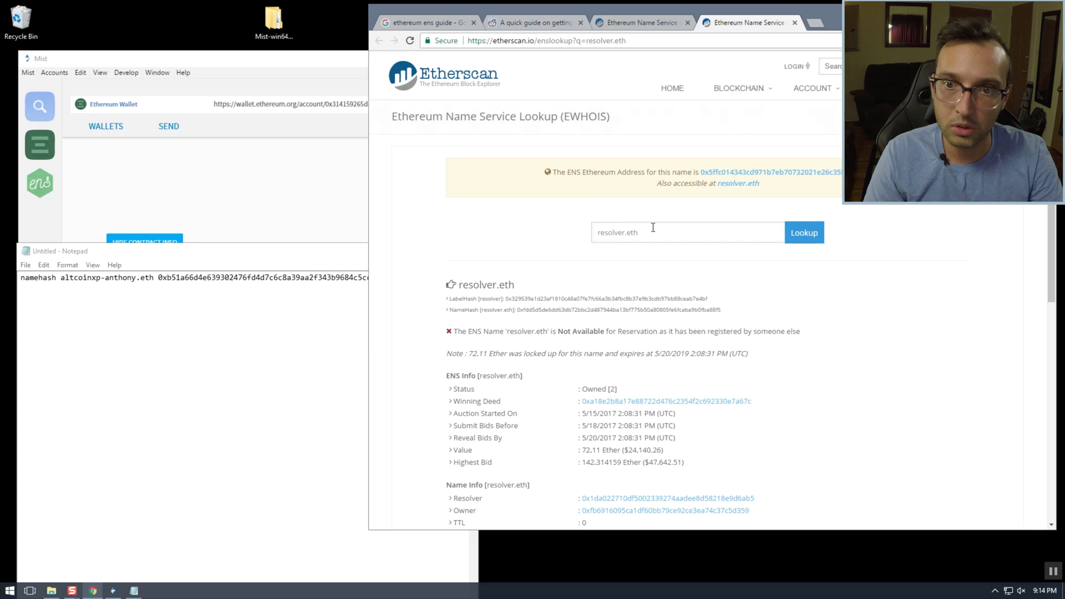
{"action": "scroll", "coordinate": [638, 300], "scroll_direction": "down", "scroll_amount": 2}
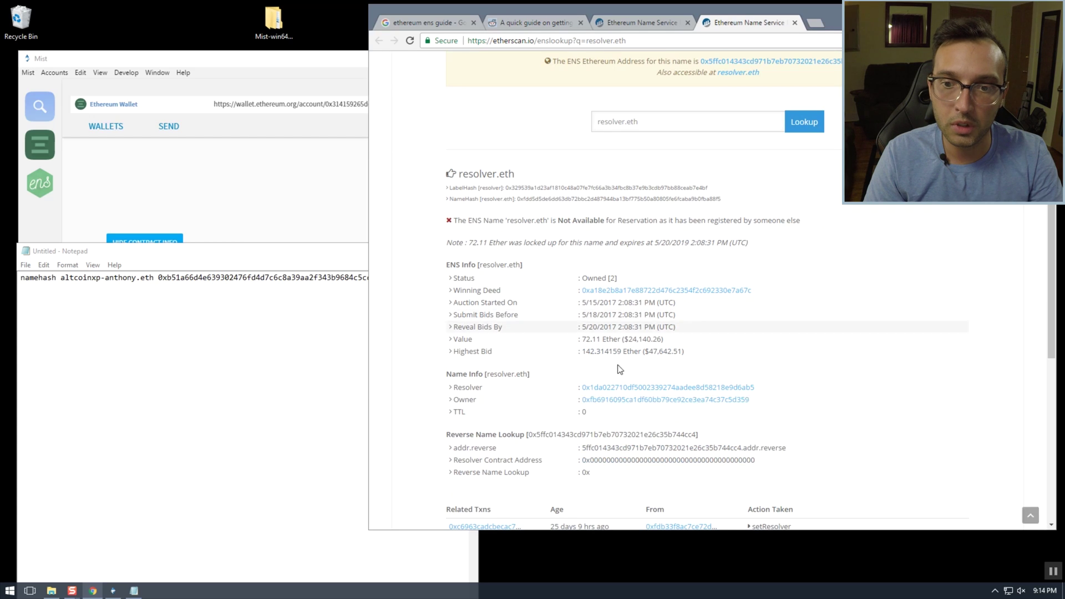
{"action": "double_click", "coordinate": [617, 449]}
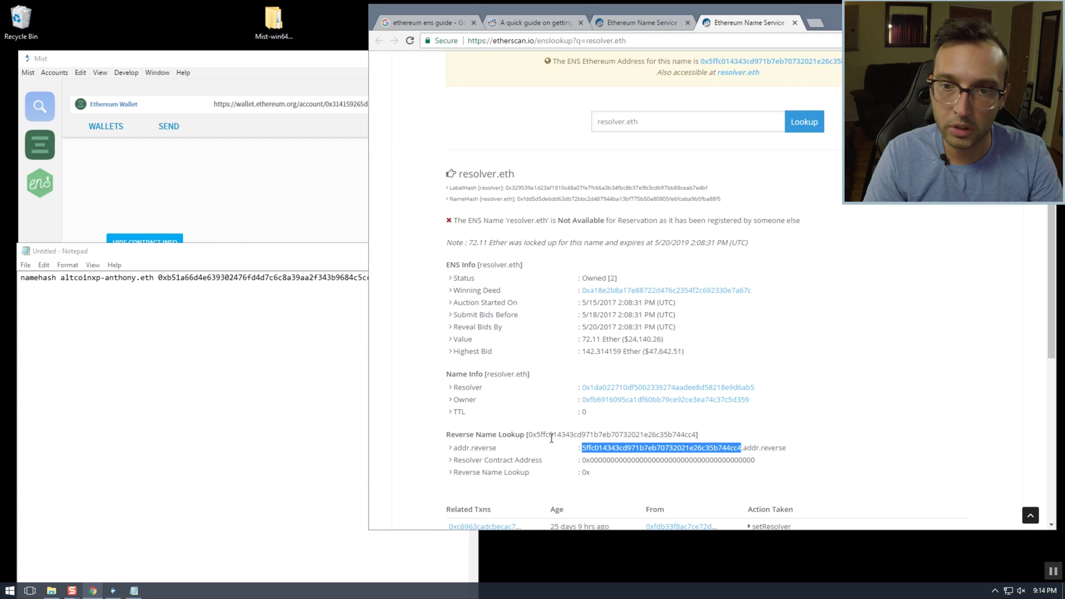
{"action": "left_click", "coordinate": [78, 304]}
{"action": "type", "text": "resolver"}
{"action": "key", "text": "ctrl+v"}
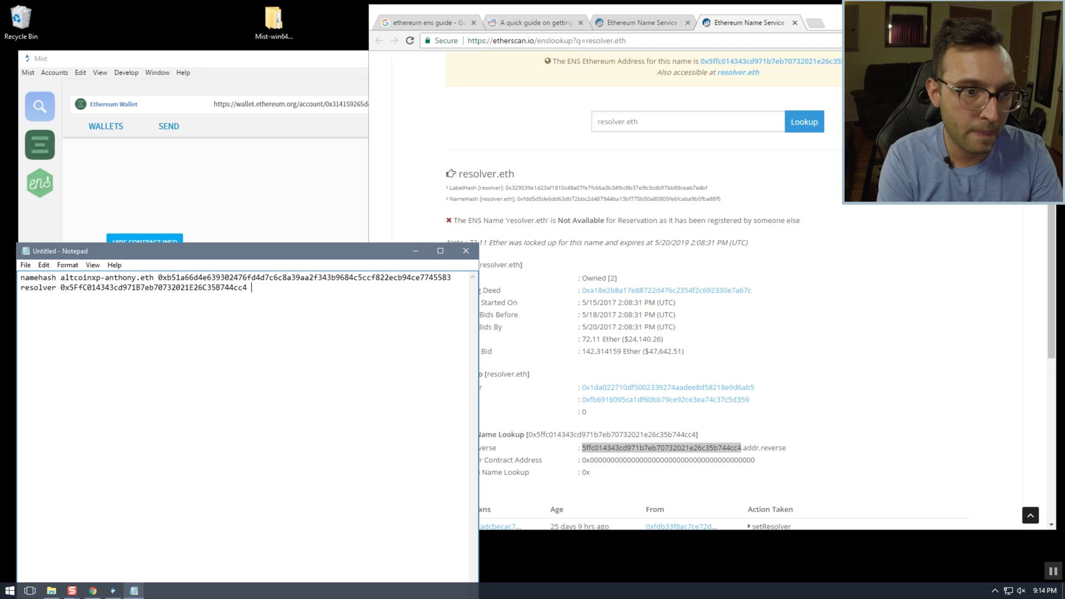
{"action": "left_click", "coordinate": [535, 22]}
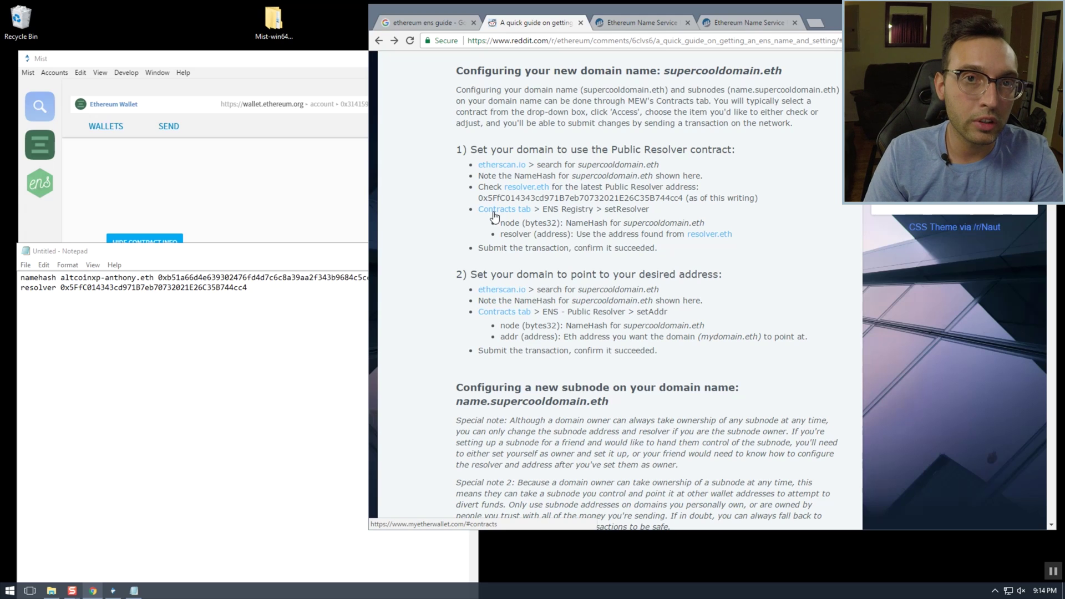
Access the ENS - Registry contract in MyEtherWallet's Contracts page and select setResolver
{"action": "middle_click", "coordinate": [495, 217]}
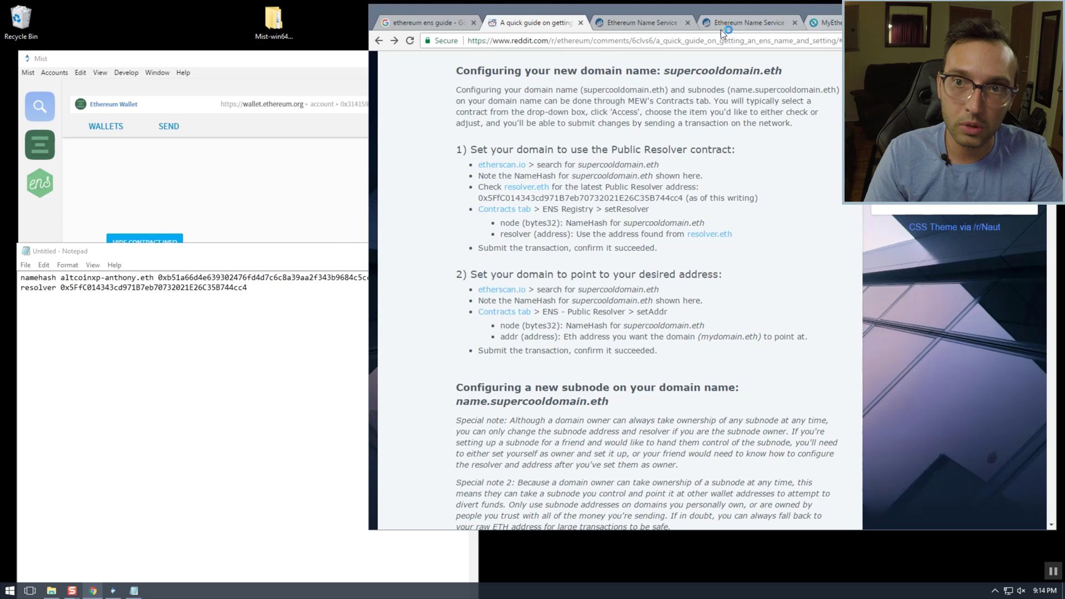
{"action": "left_click", "coordinate": [827, 23]}
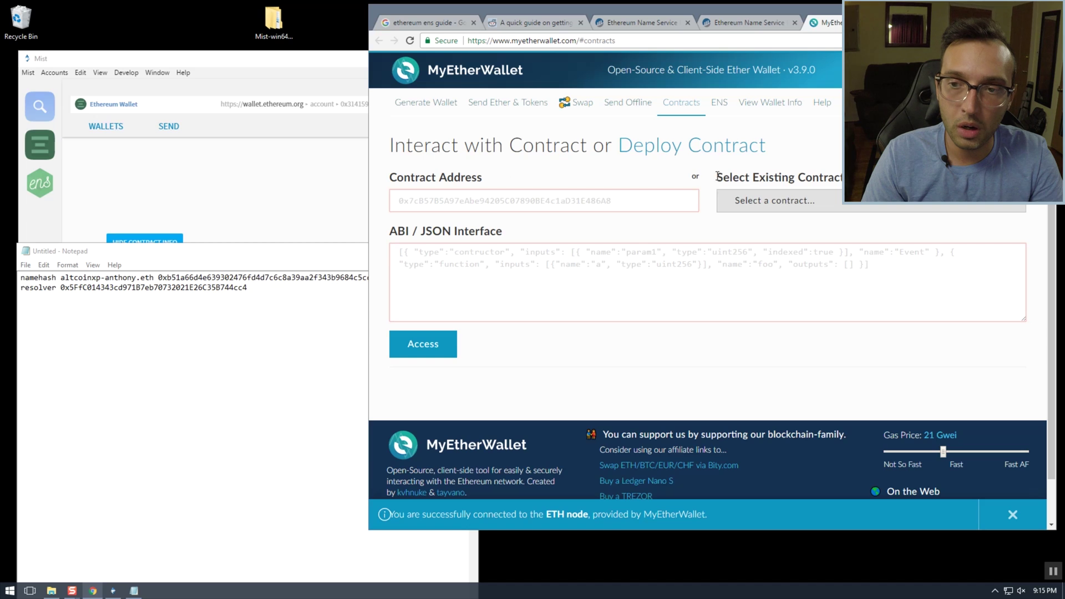
{"action": "left_click", "coordinate": [741, 203]}
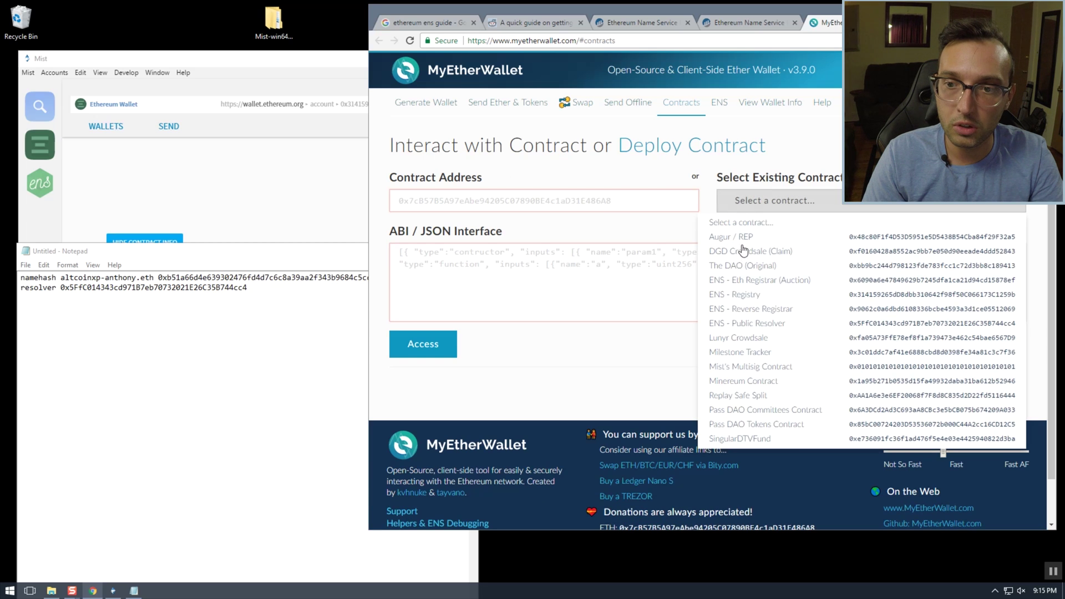
{"action": "left_click", "coordinate": [738, 296]}
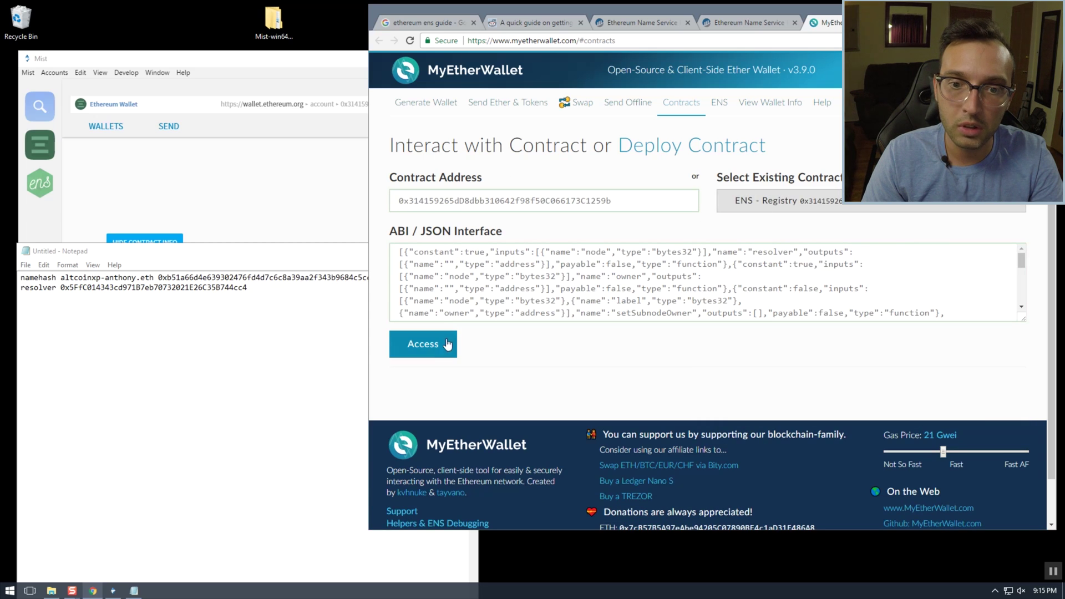
{"action": "left_click", "coordinate": [438, 344]}
{"action": "scroll", "coordinate": [513, 382], "scroll_direction": "down", "scroll_amount": 2}
{"action": "left_click", "coordinate": [470, 314]}
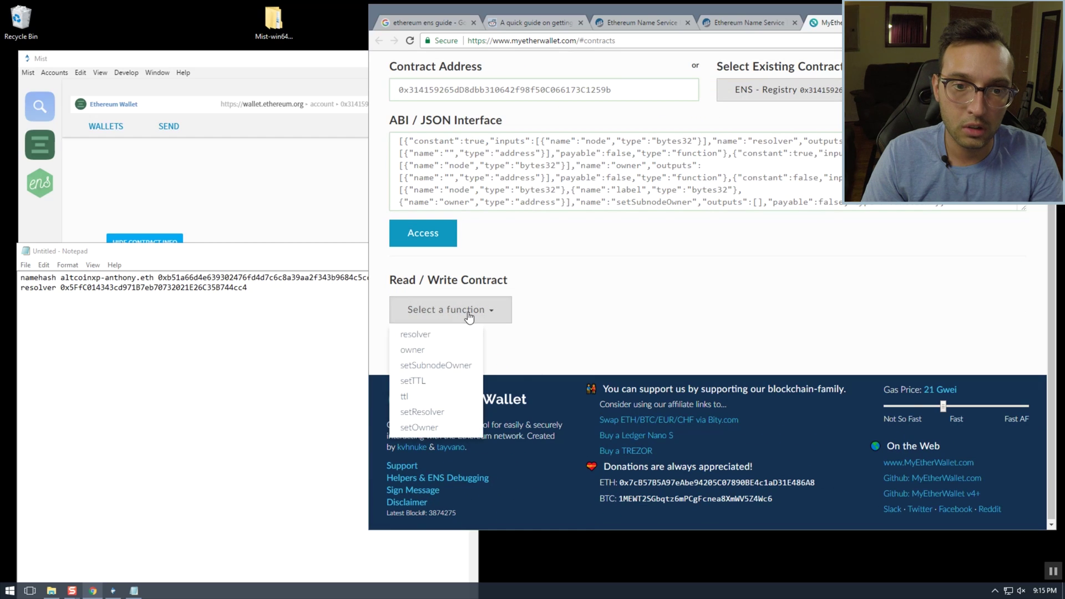
{"action": "left_click", "coordinate": [432, 412]}
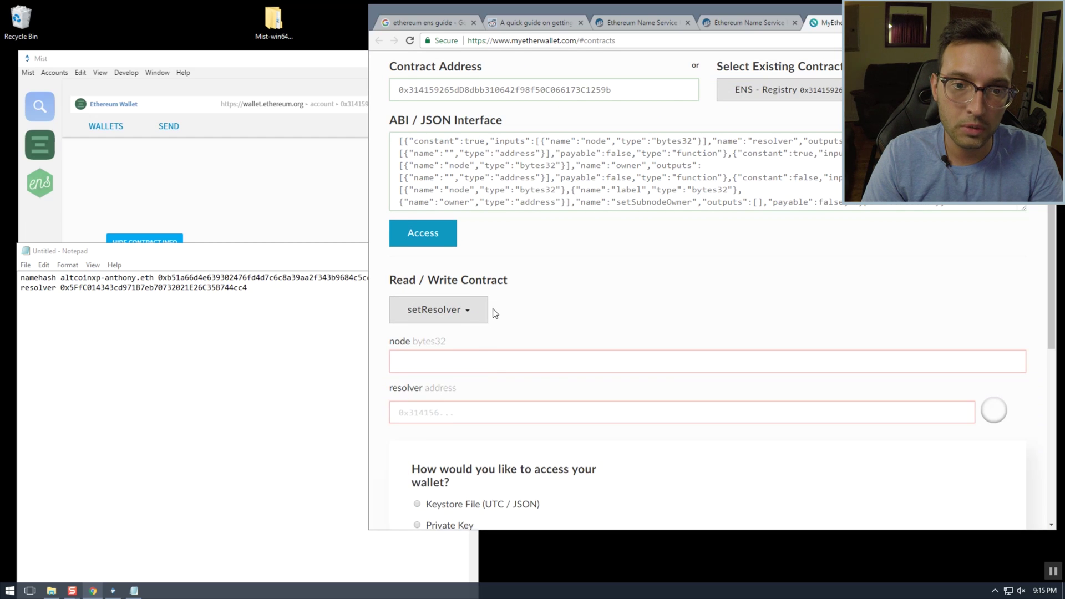
{"action": "scroll", "coordinate": [432, 409], "scroll_direction": "down", "scroll_amount": 2}
Paste the NameHash into setResolver's node field and the Public Resolver address into its resolver field
{"action": "double_click", "coordinate": [221, 278]}
{"action": "right_click", "coordinate": [221, 277]}
{"action": "left_click", "coordinate": [261, 313]}
{"action": "left_click", "coordinate": [551, 255]}
{"action": "right_click", "coordinate": [551, 255]}
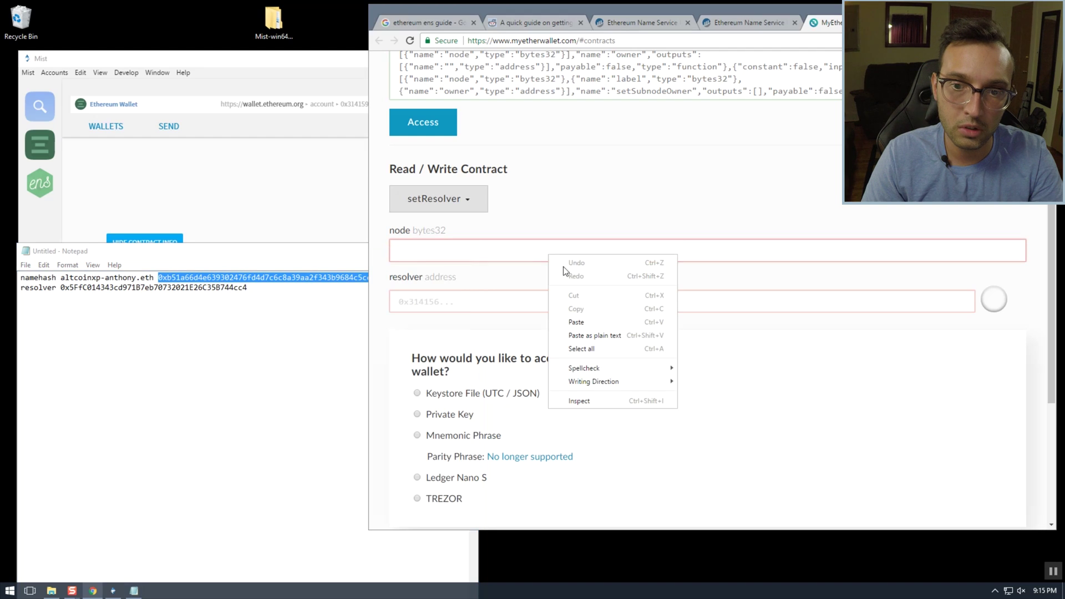
{"action": "left_click", "coordinate": [584, 324]}
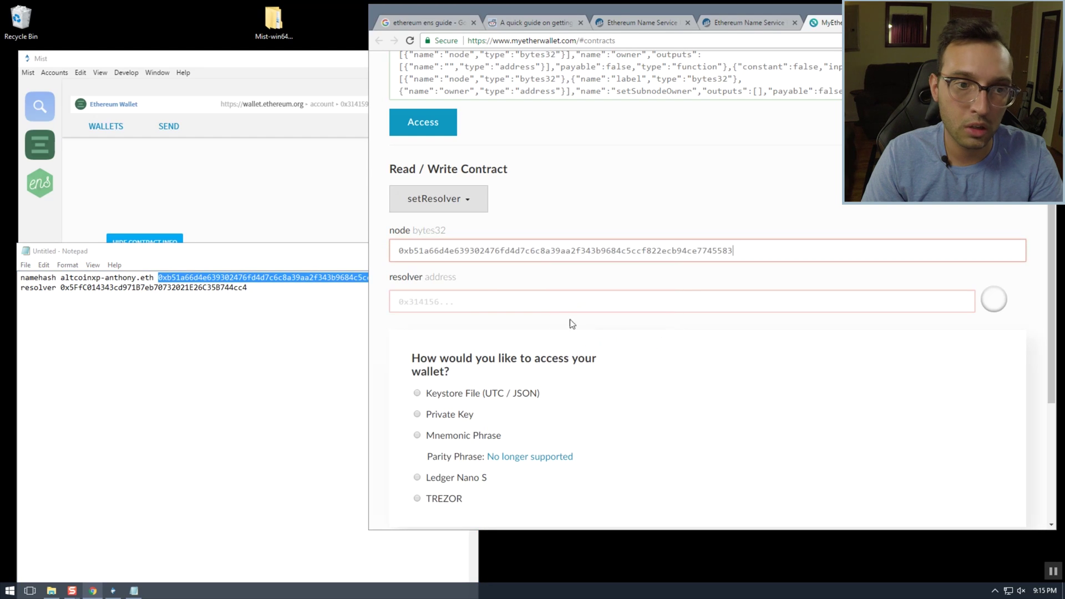
{"action": "double_click", "coordinate": [140, 287]}
{"action": "right_click", "coordinate": [142, 287]}
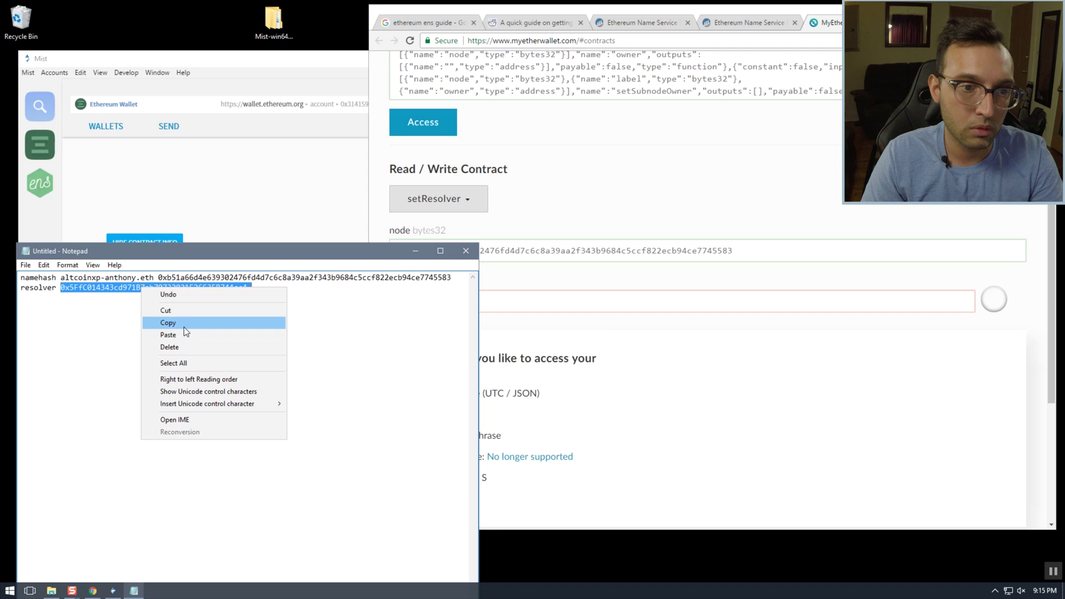
{"action": "left_click", "coordinate": [184, 325]}
{"action": "left_click", "coordinate": [628, 301]}
{"action": "right_click", "coordinate": [628, 301]}
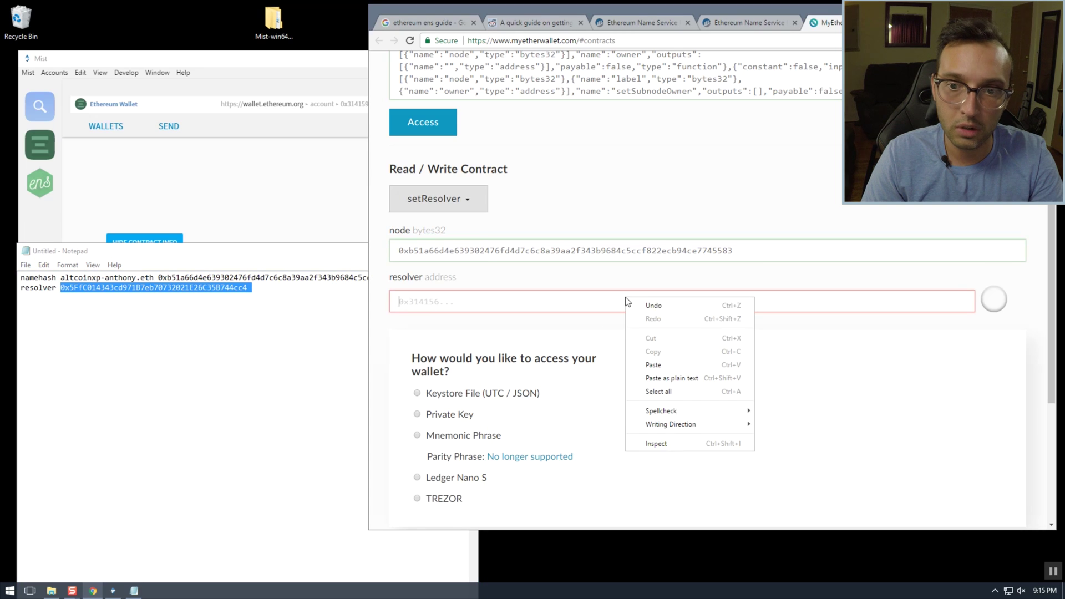
{"action": "left_click", "coordinate": [655, 364]}
Unlock the wallet with the UTC keystore file and its password
{"action": "left_click", "coordinate": [417, 393]}
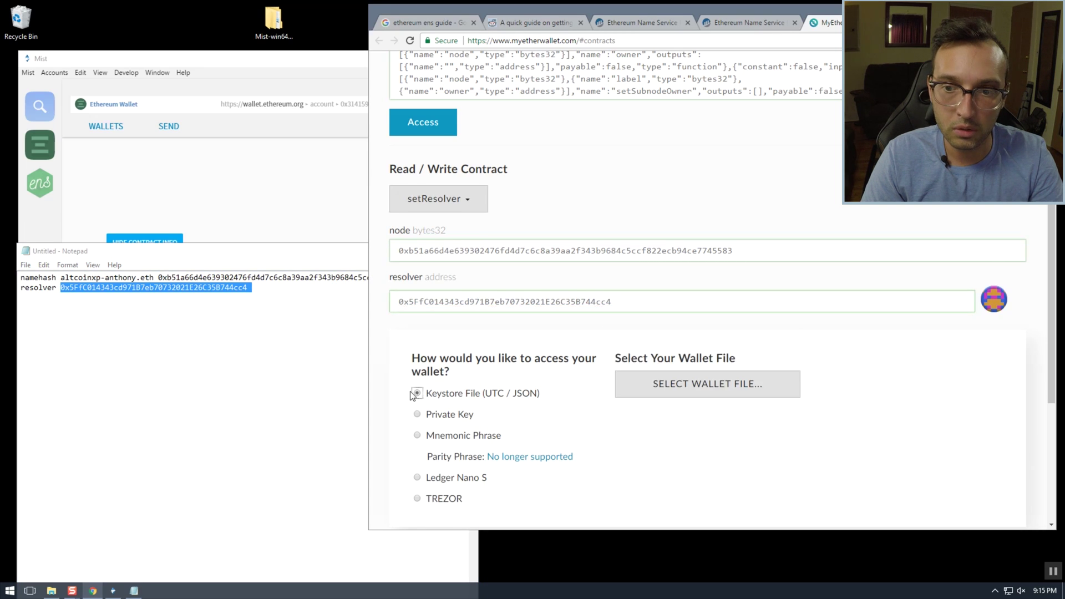
{"action": "scroll", "coordinate": [555, 366], "scroll_direction": "down", "scroll_amount": 1}
{"action": "left_click", "coordinate": [696, 321]}
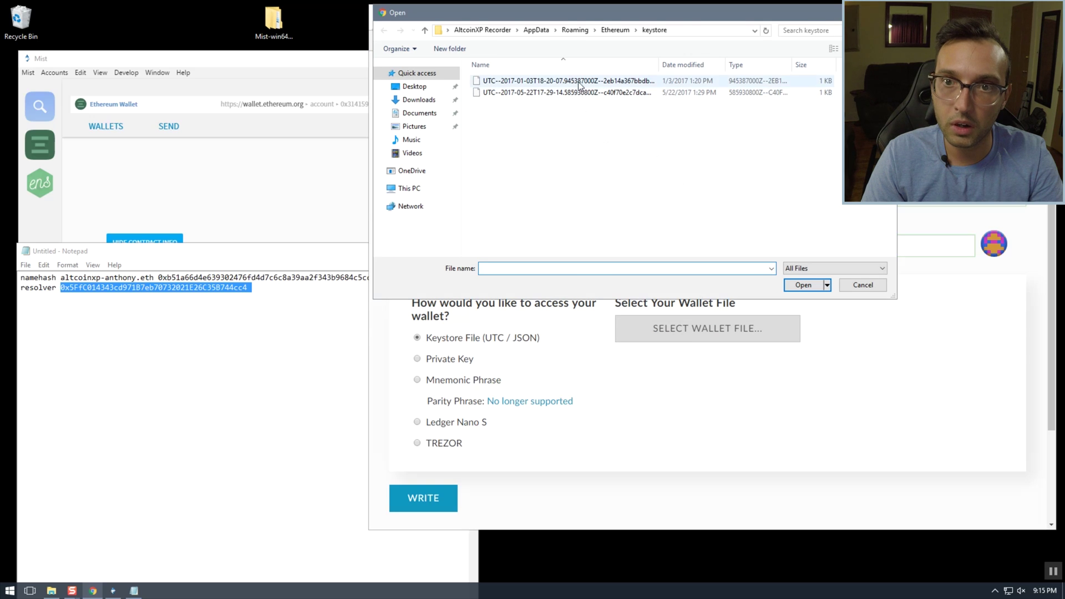
{"action": "double_click", "coordinate": [579, 81]}
{"action": "left_click", "coordinate": [714, 385]}
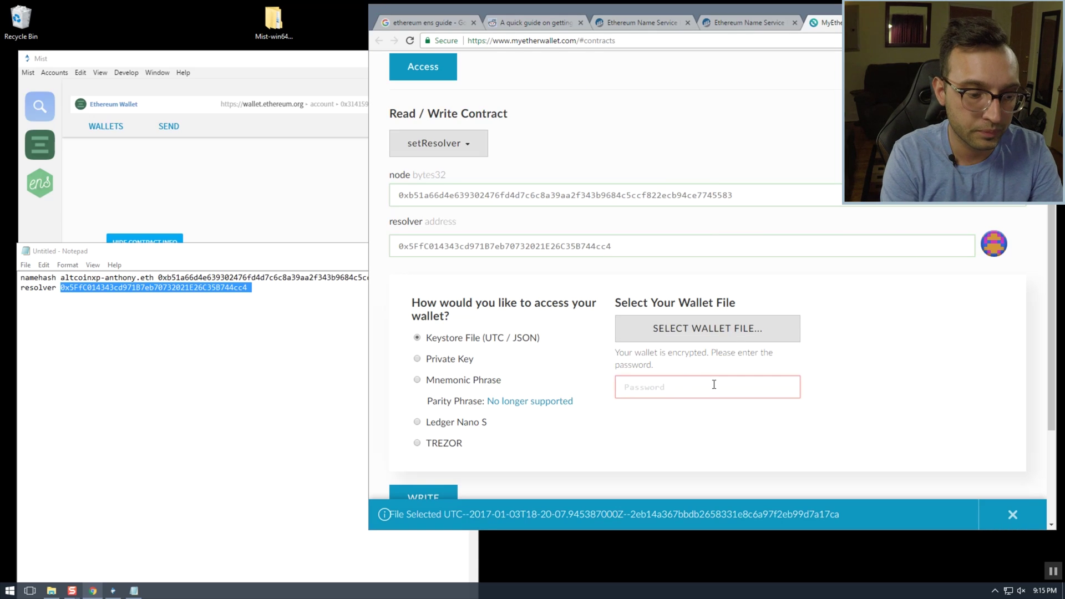
{"action": "type", "text": "•••••••••••"}
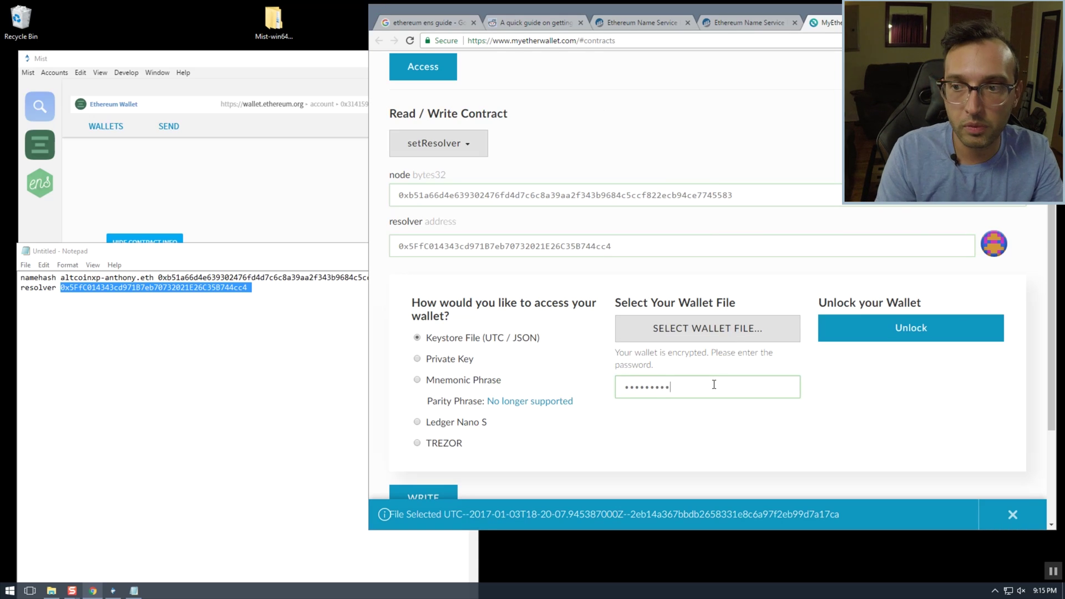
{"action": "left_click", "coordinate": [900, 332]}
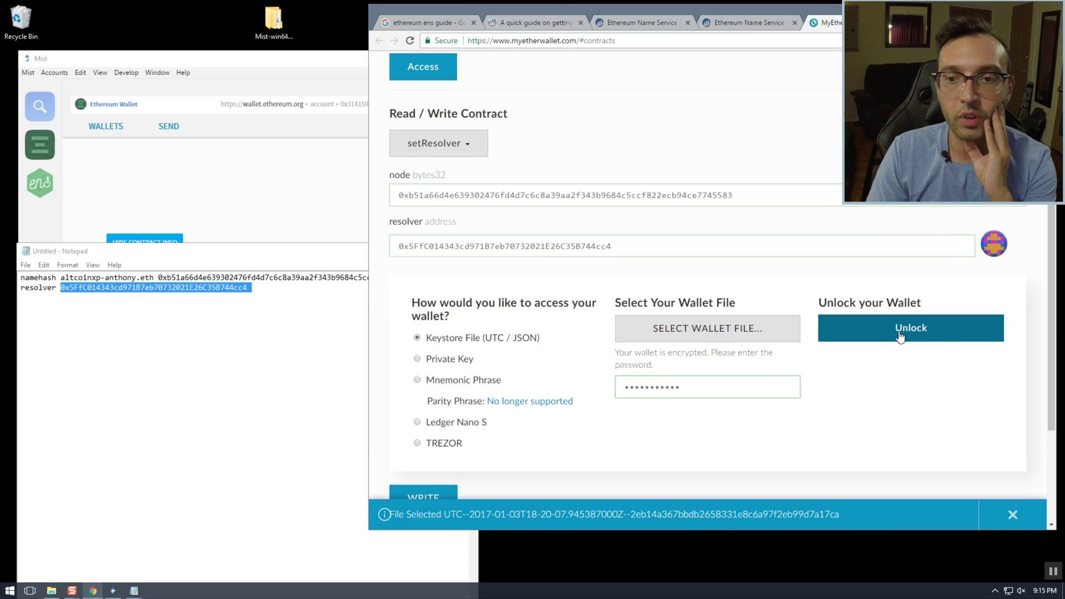
Confirm Etherscan shows altcoinxp-anthony.eth's Resolver as all zeros, then click WRITE on setResolver
{"action": "left_click", "coordinate": [633, 22]}
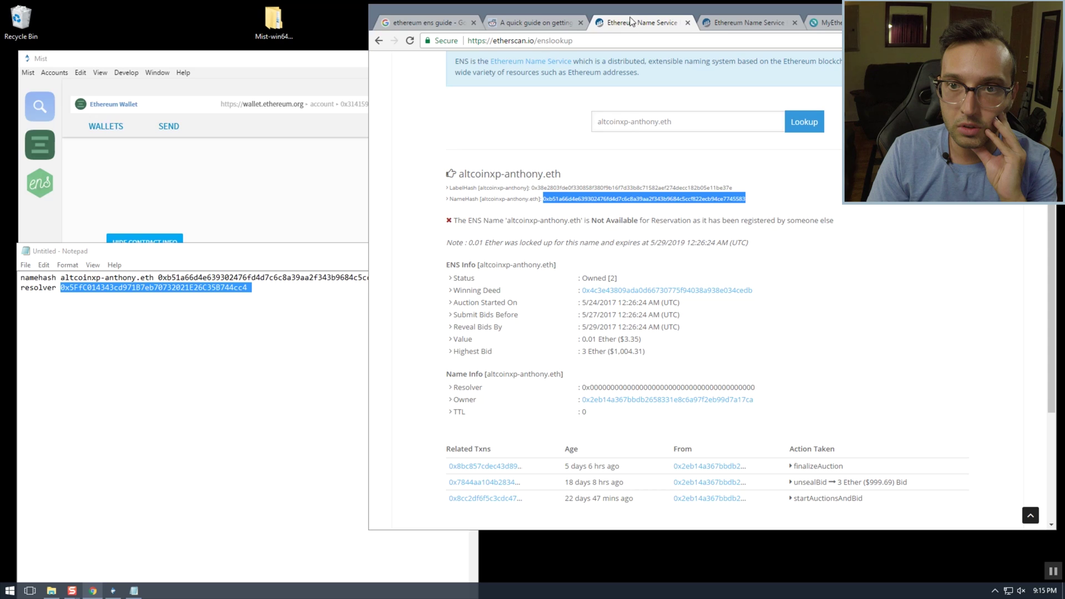
{"action": "left_click_drag", "start_coordinate": [685, 122], "coordinate": [610, 122]}
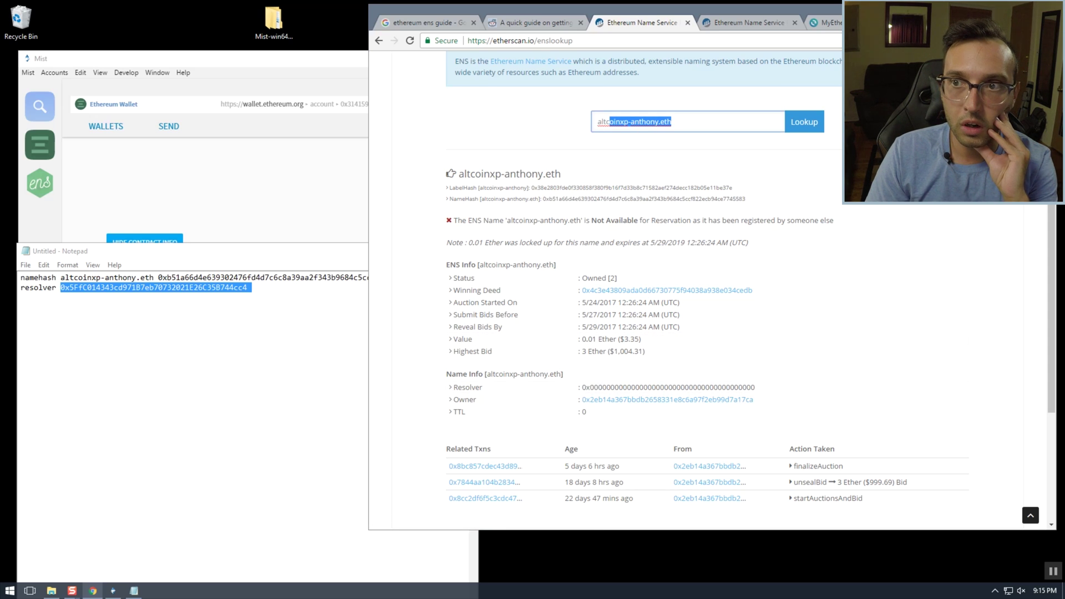
{"action": "left_click", "coordinate": [854, 22]}
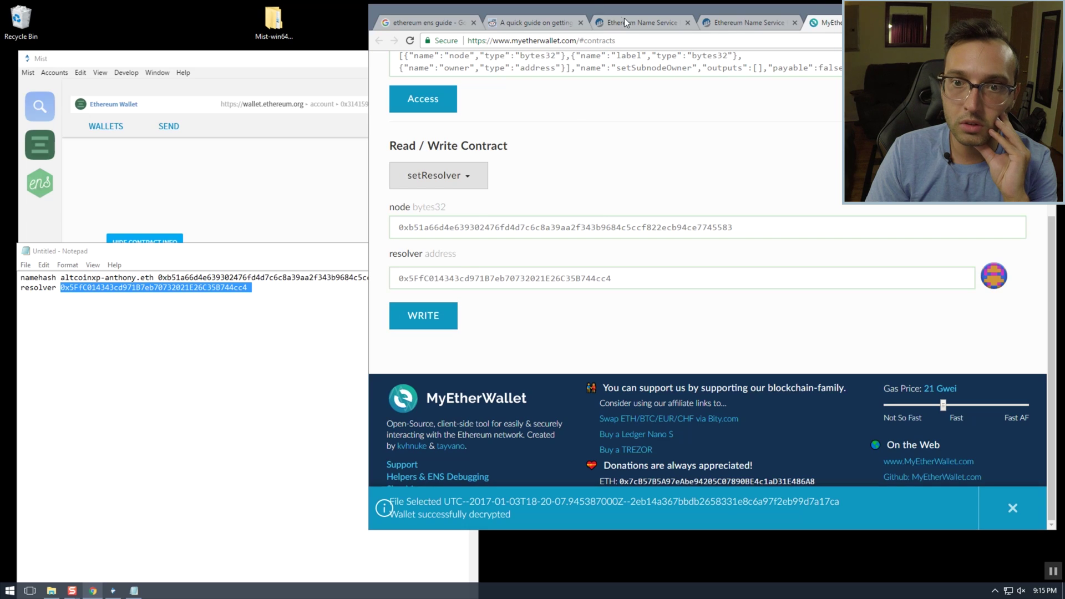
{"action": "left_click", "coordinate": [632, 22]}
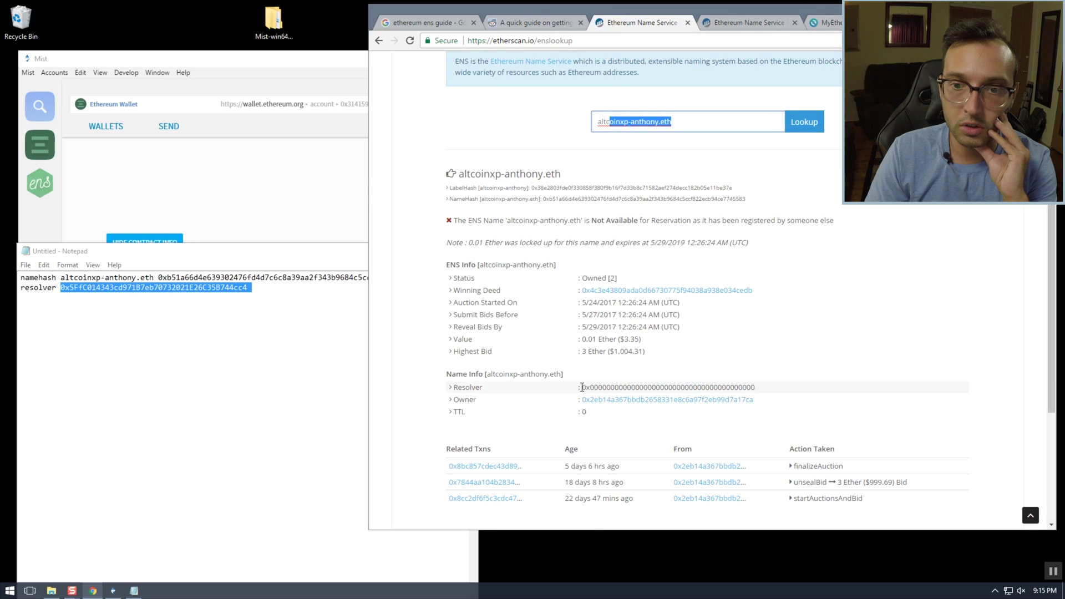
{"action": "left_click_drag", "start_coordinate": [582, 387], "coordinate": [762, 388]}
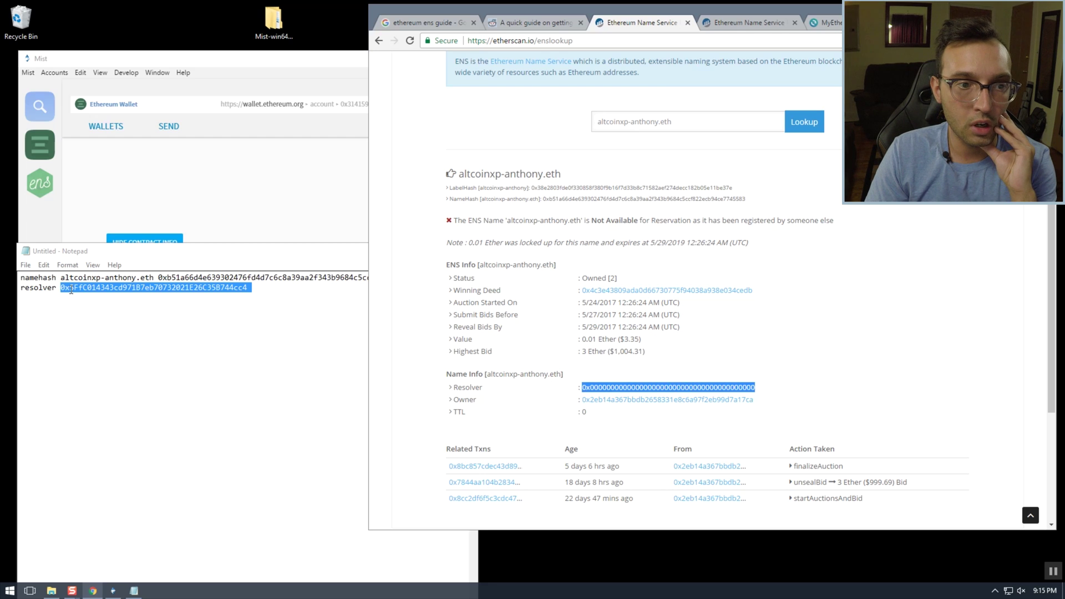
{"action": "left_click", "coordinate": [103, 291]}
{"action": "double_click", "coordinate": [103, 291]}
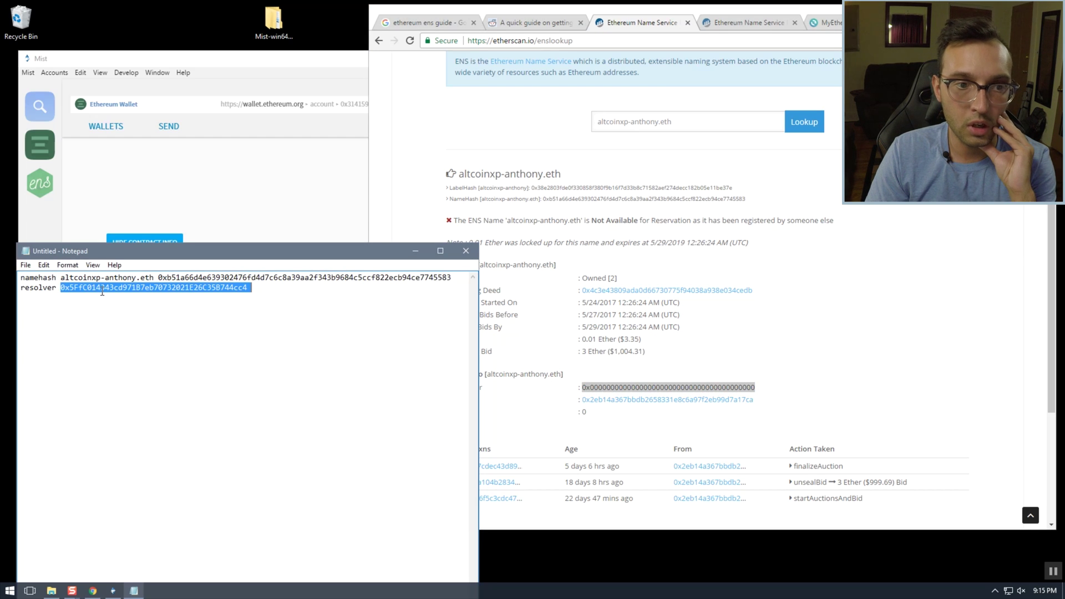
{"action": "left_click", "coordinate": [212, 389]}
{"action": "left_click", "coordinate": [830, 23]}
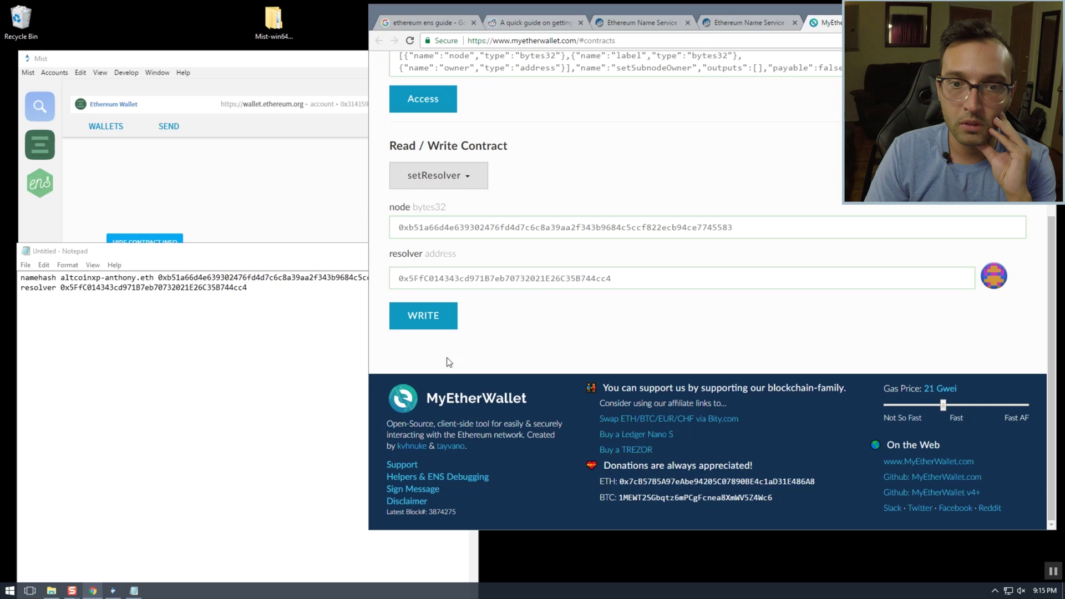
{"action": "left_click", "coordinate": [427, 318]}
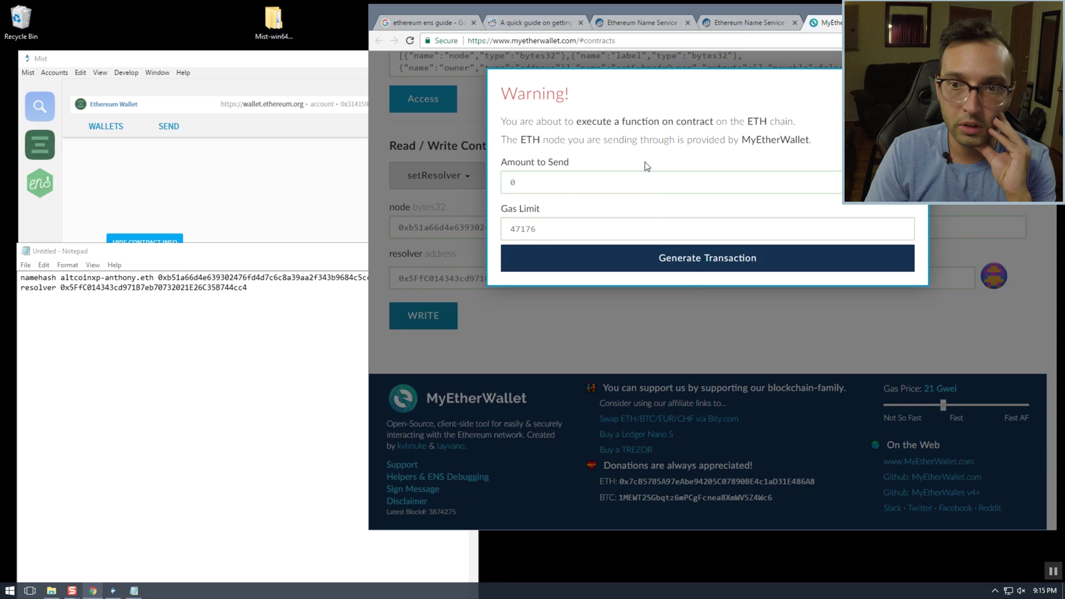
Generate and confirm the setResolver transaction, then view it on Etherscan
{"action": "left_click", "coordinate": [691, 269]}
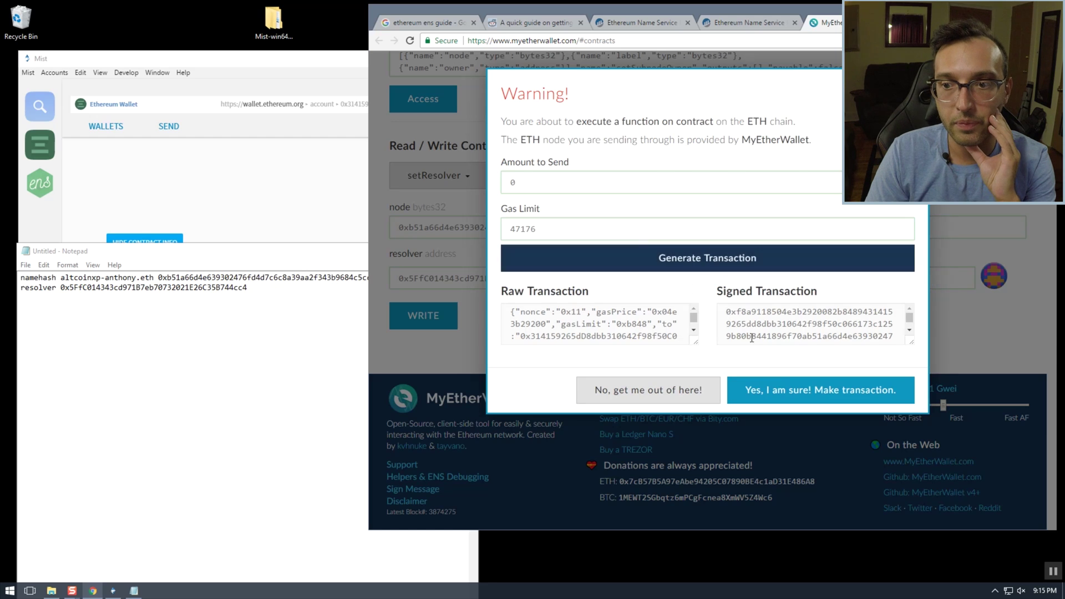
{"action": "left_click", "coordinate": [783, 391]}
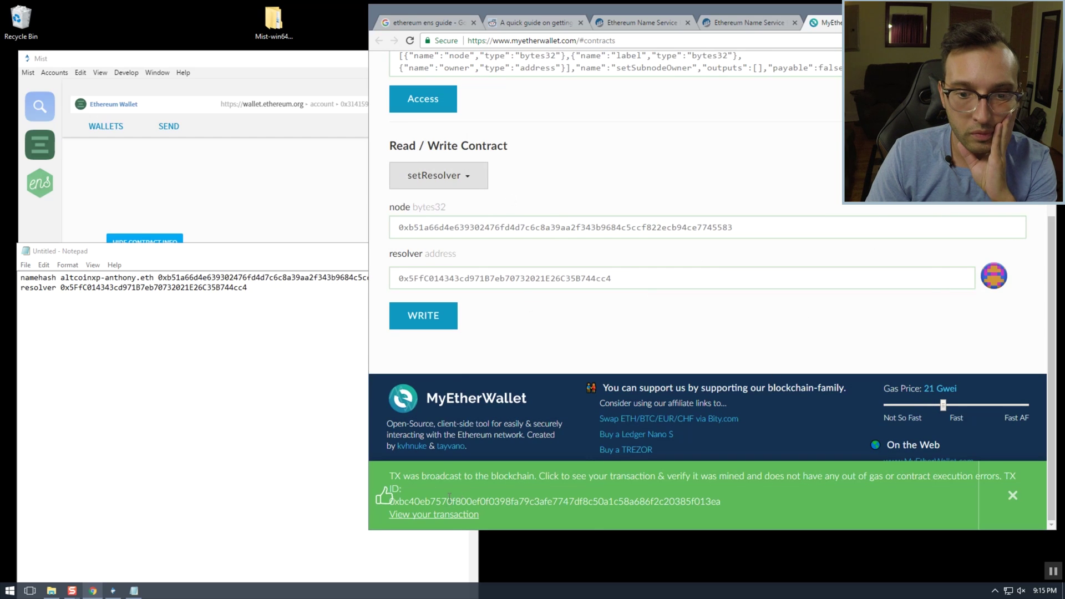
{"action": "left_click", "coordinate": [452, 515]}
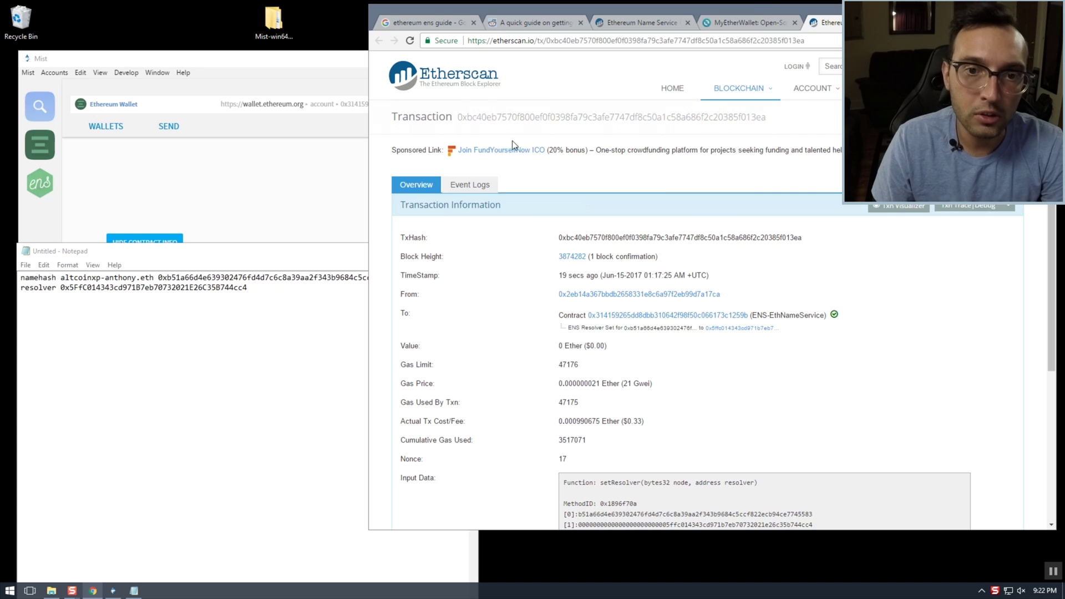
Rerun the Etherscan lookup and confirm the resolver matches the noted 0x5ffc014343cd971b7eb70732021e26c35b744cc4
{"action": "left_click", "coordinate": [734, 25]}
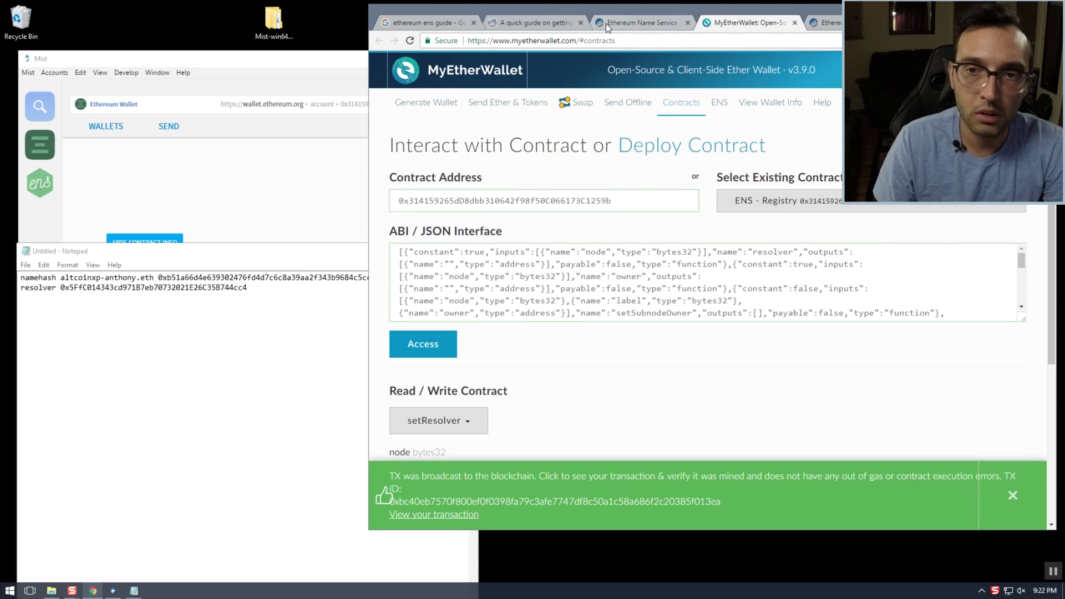
{"action": "left_click", "coordinate": [606, 23]}
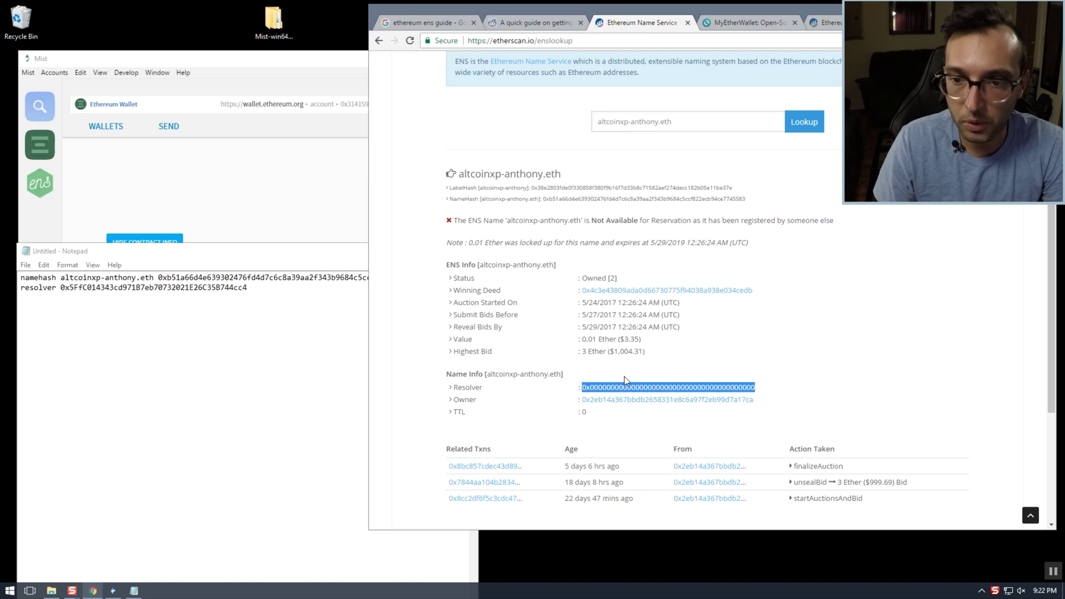
{"action": "left_click", "coordinate": [800, 127]}
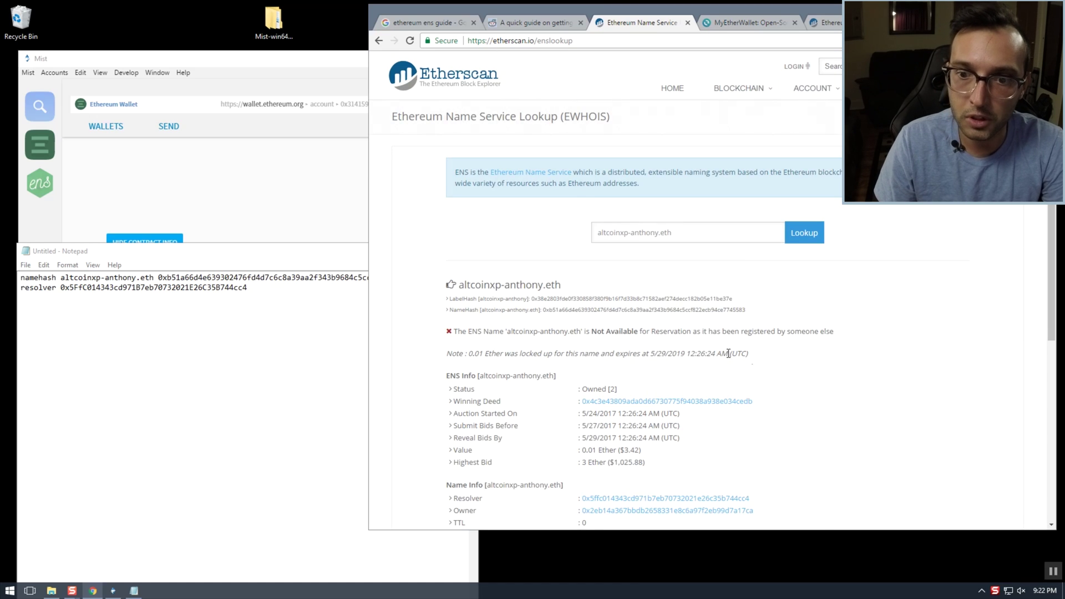
{"action": "left_click", "coordinate": [111, 287]}
{"action": "double_click", "coordinate": [111, 287]}
{"action": "left_click", "coordinate": [203, 288]}
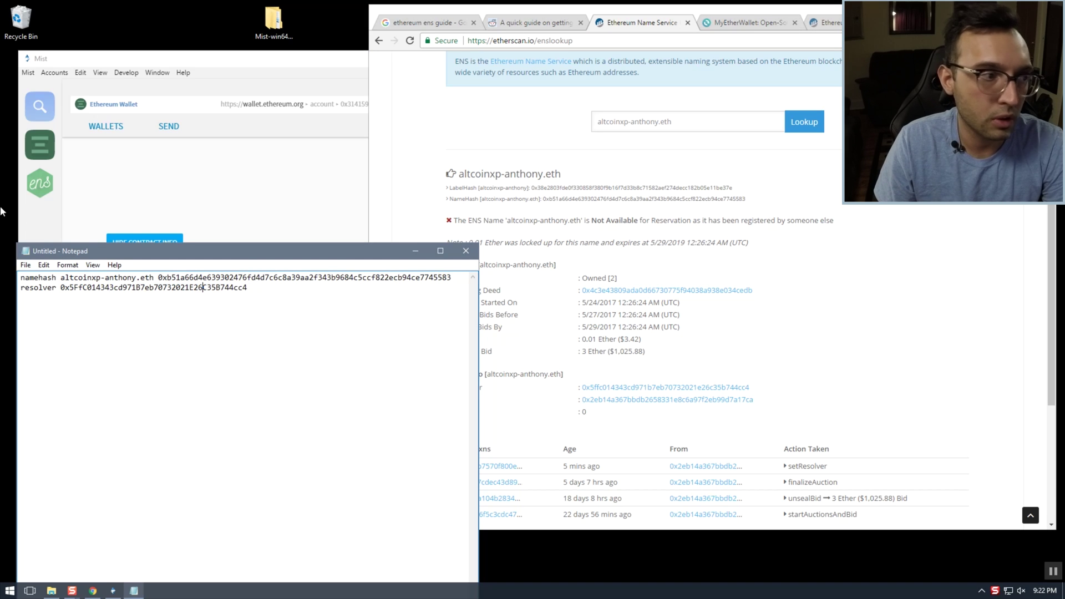
{"action": "left_click", "coordinate": [377, 56]}
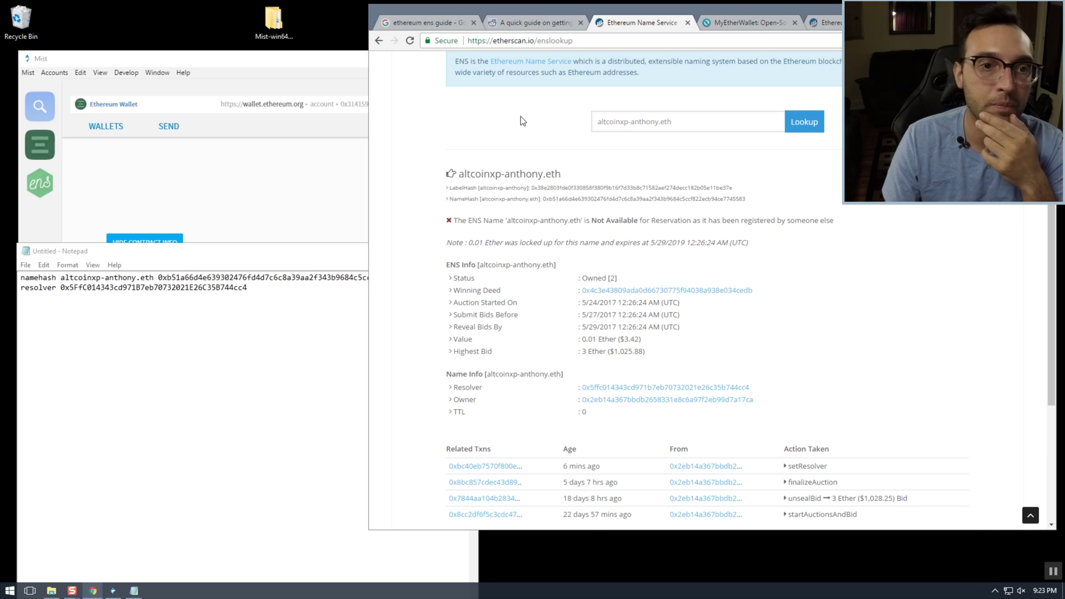
{"action": "left_click", "coordinate": [518, 25]}
Close the MyEtherWallet and Etherscan tabs and copy Account 2's address in Mist
{"action": "scroll", "coordinate": [428, 294], "scroll_direction": "down", "scroll_amount": 1}
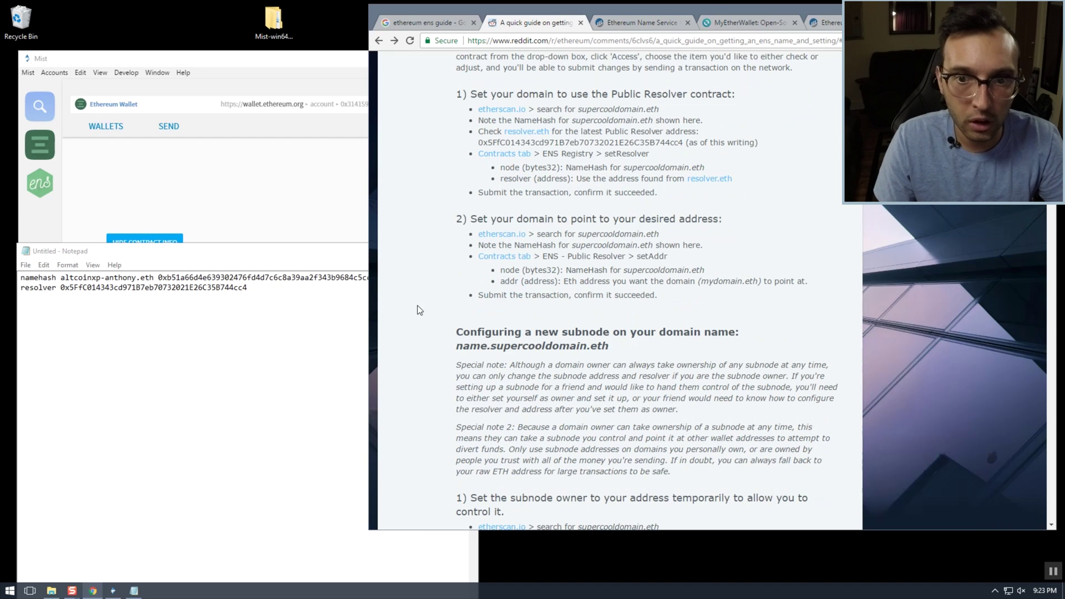
{"action": "left_click", "coordinate": [795, 22]}
{"action": "left_click", "coordinate": [794, 23]}
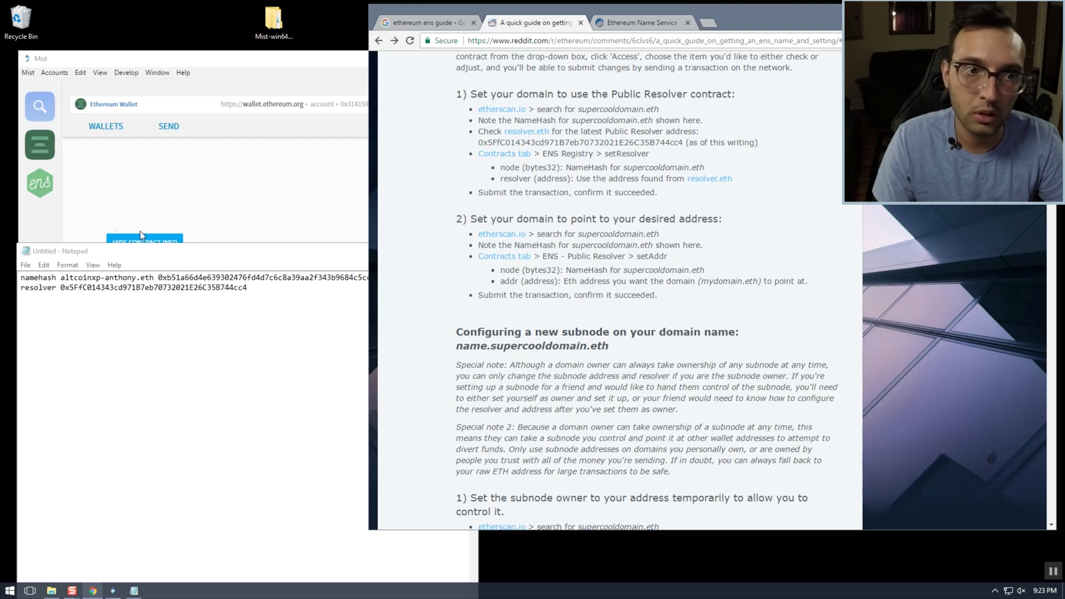
{"action": "left_click", "coordinate": [68, 198]}
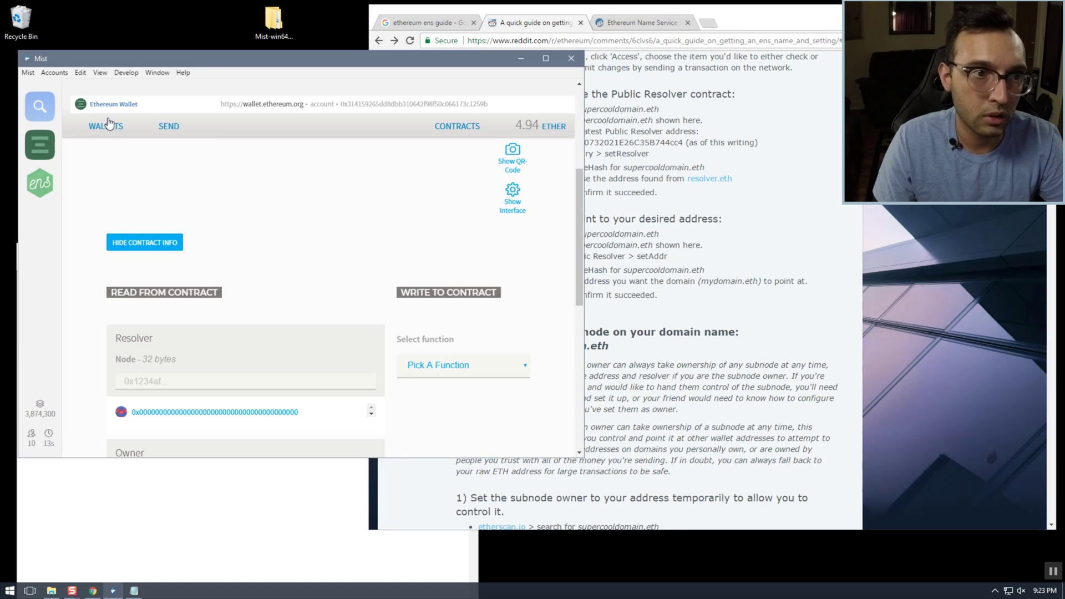
{"action": "left_click", "coordinate": [107, 127]}
{"action": "left_click", "coordinate": [154, 328]}
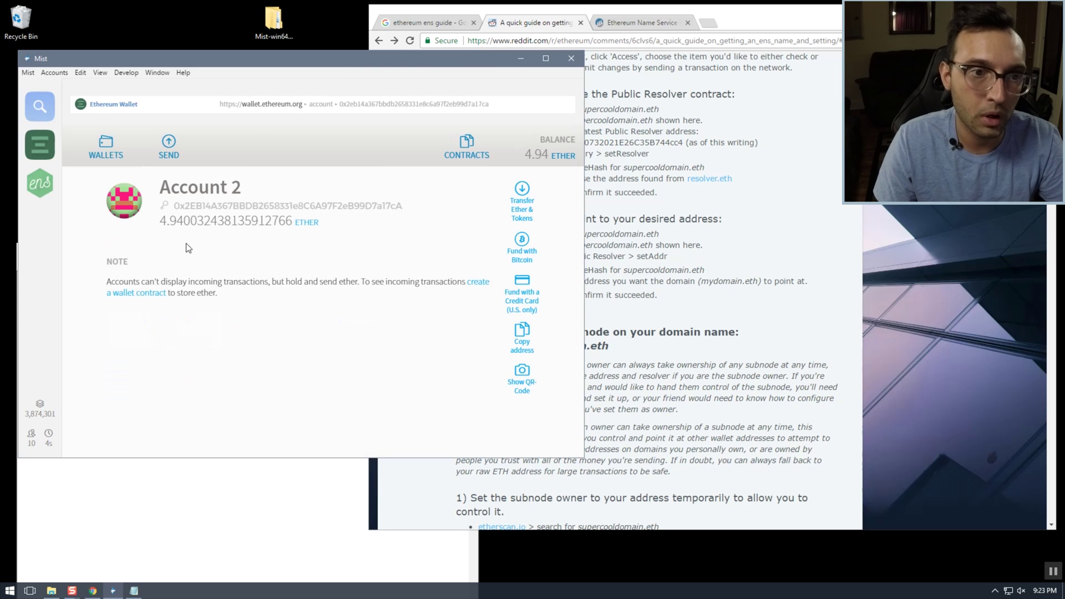
{"action": "left_click", "coordinate": [521, 348]}
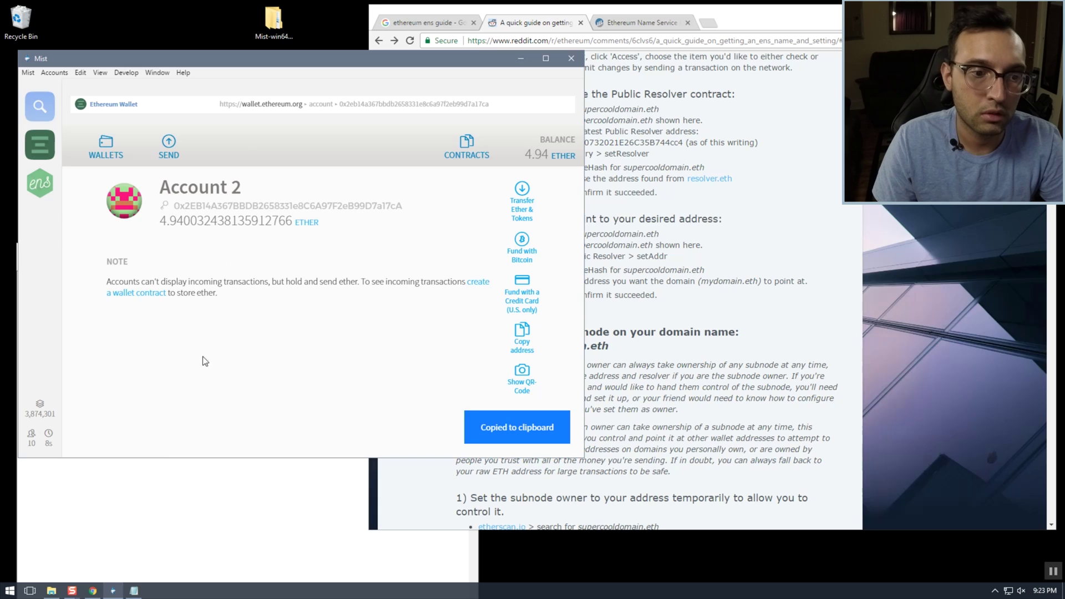
Add a 'my address' line holding the Account 2 address to the Notepad notes
{"action": "key", "text": "alt+Tab"}
{"action": "left_click", "coordinate": [261, 297]}
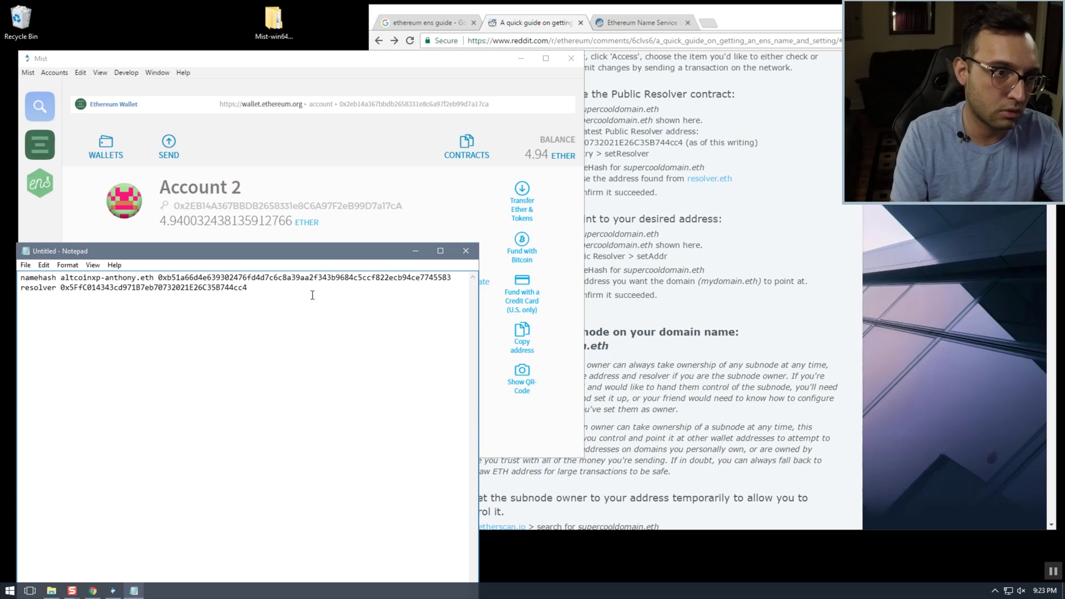
{"action": "type", "text": "my address"}
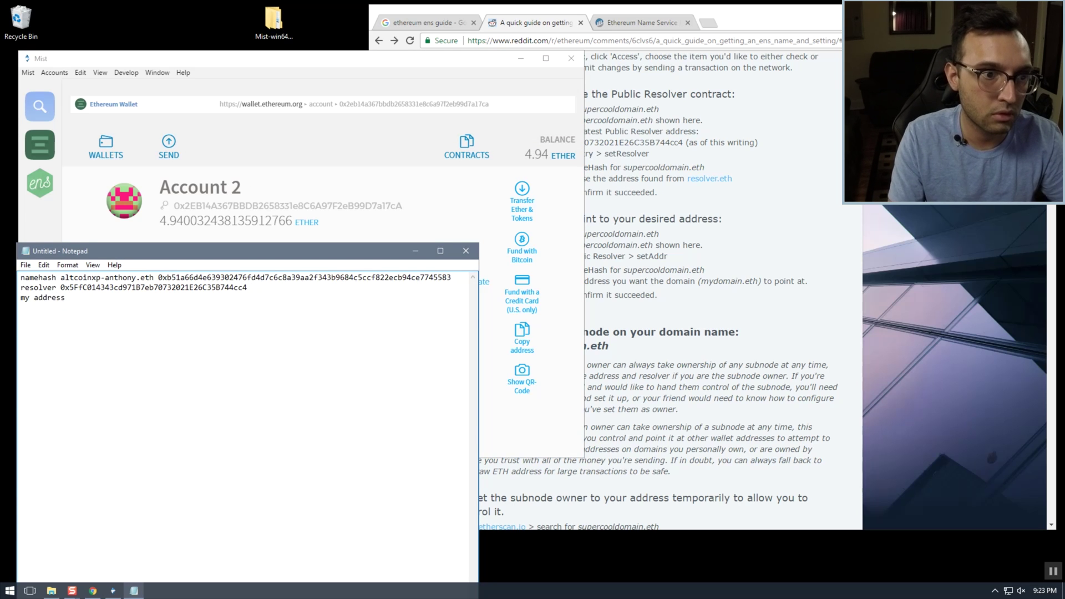
{"action": "key", "text": "ctrl+v"}
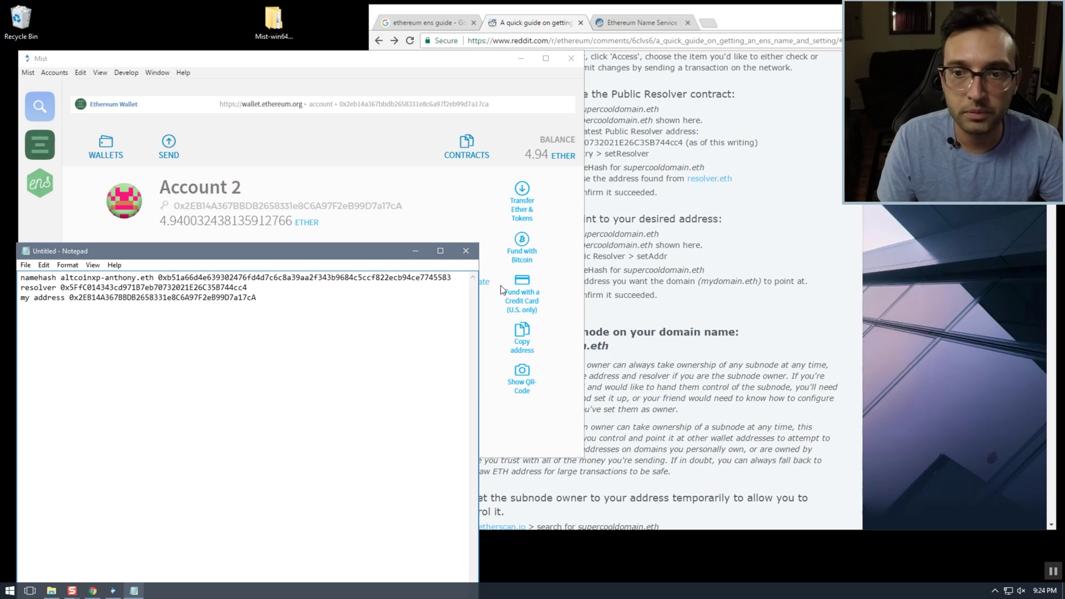
{"action": "left_click", "coordinate": [762, 329]}
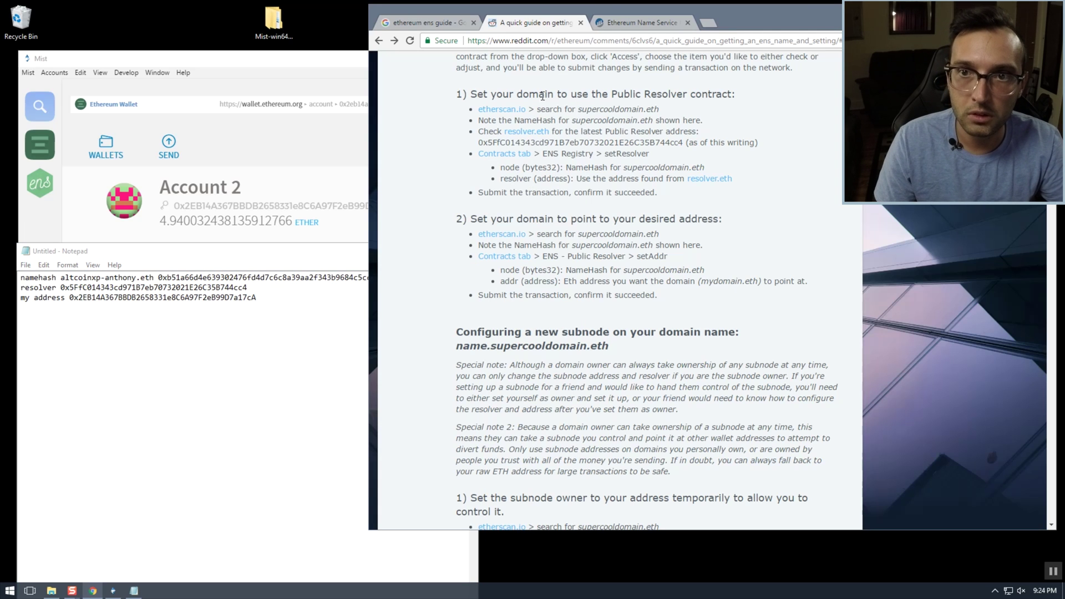
{"action": "left_click", "coordinate": [504, 258], "text": "ctrl"}
Access the ENS - Public Resolver contract on MyEtherWallet's Contracts page
{"action": "left_click", "coordinate": [641, 22]}
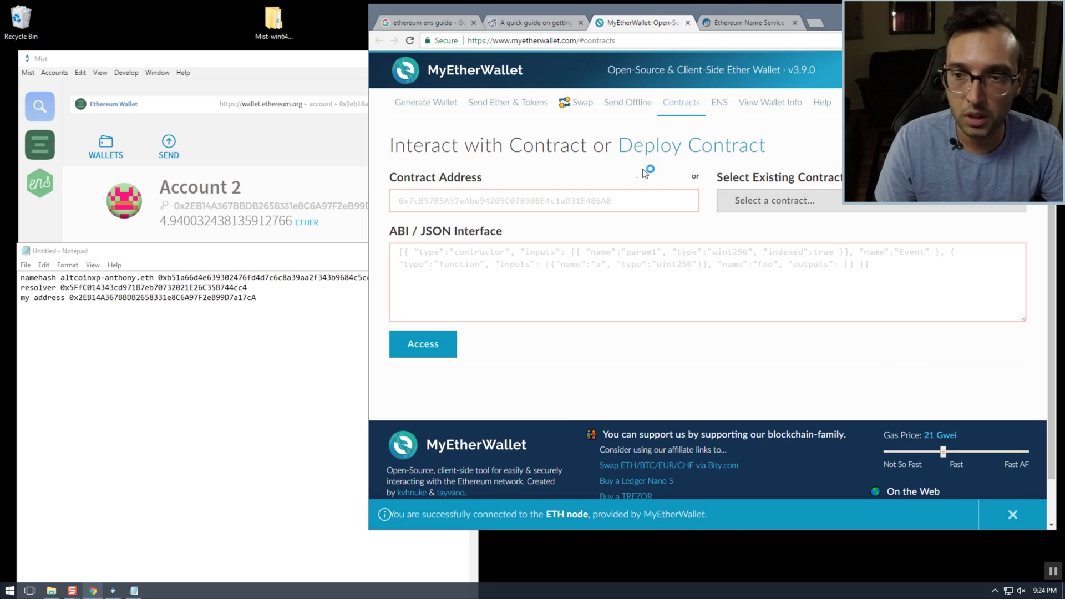
{"action": "left_click", "coordinate": [813, 200]}
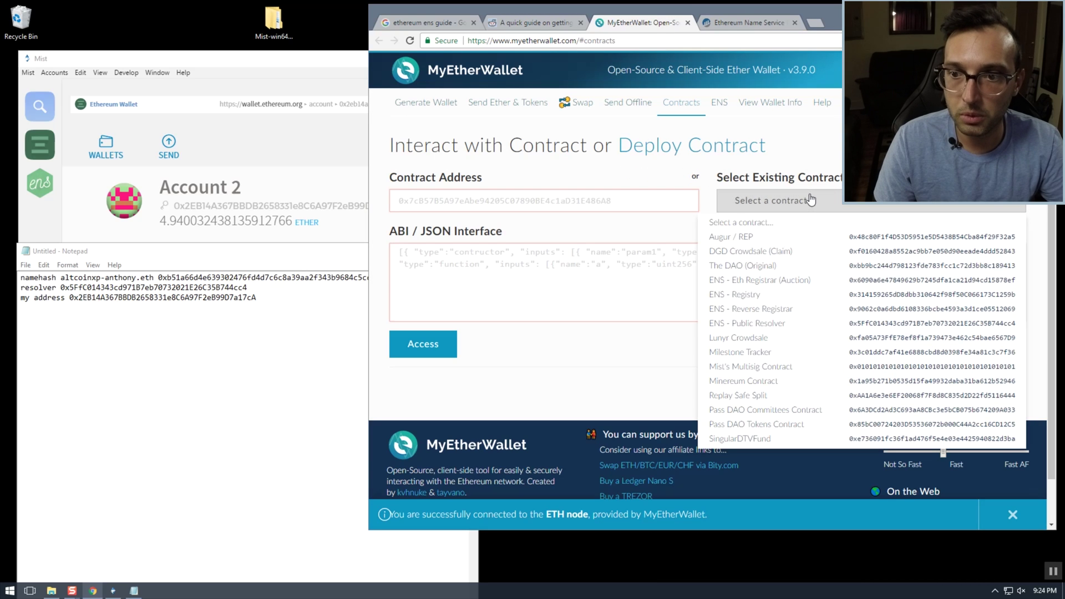
{"action": "left_click", "coordinate": [766, 327]}
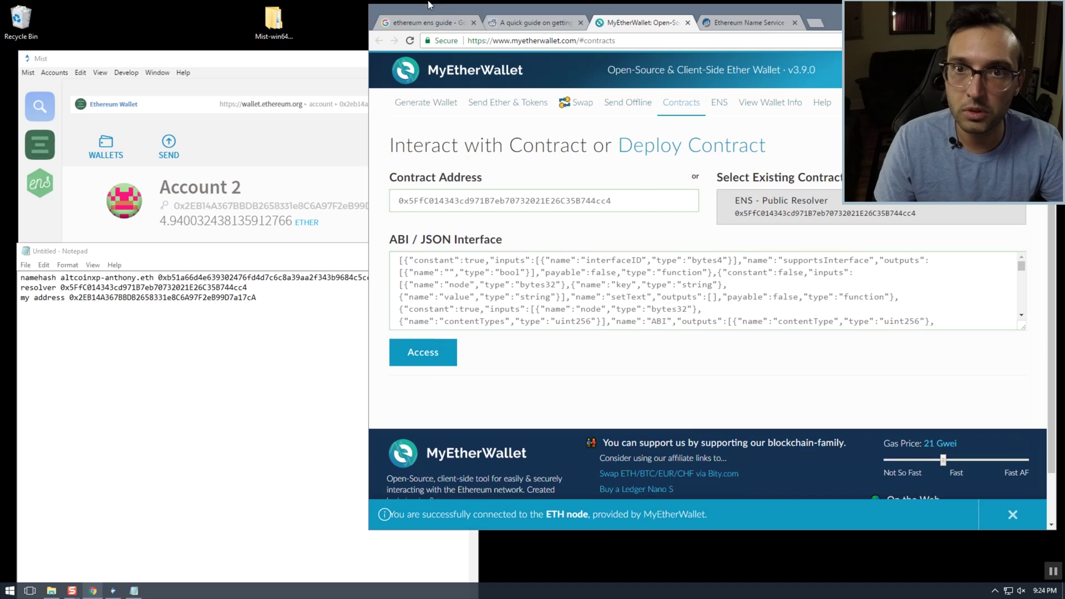
{"action": "left_click", "coordinate": [443, 360]}
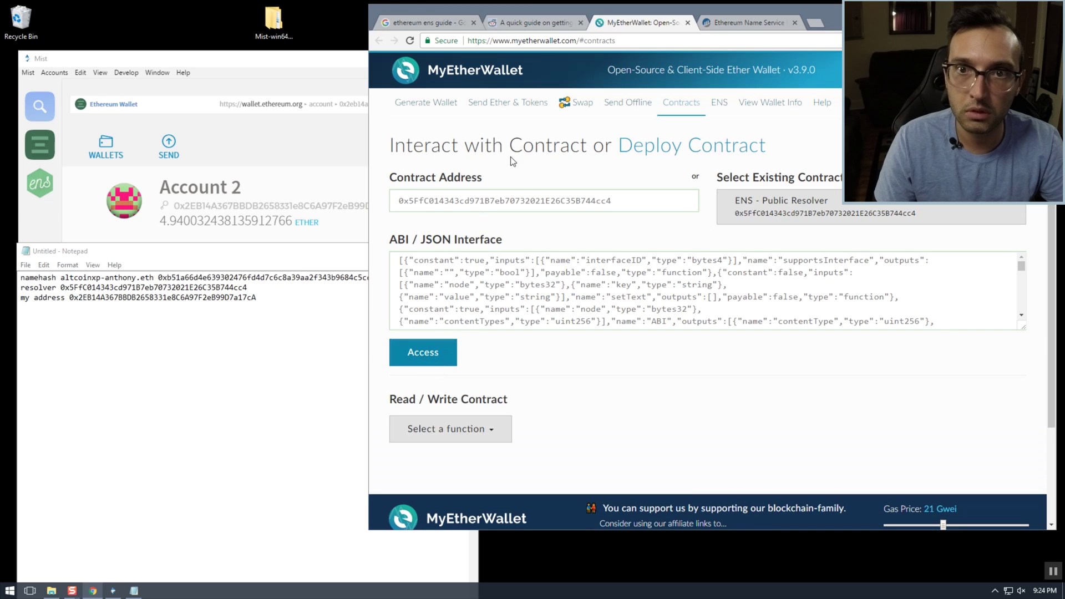
{"action": "left_click", "coordinate": [536, 23]}
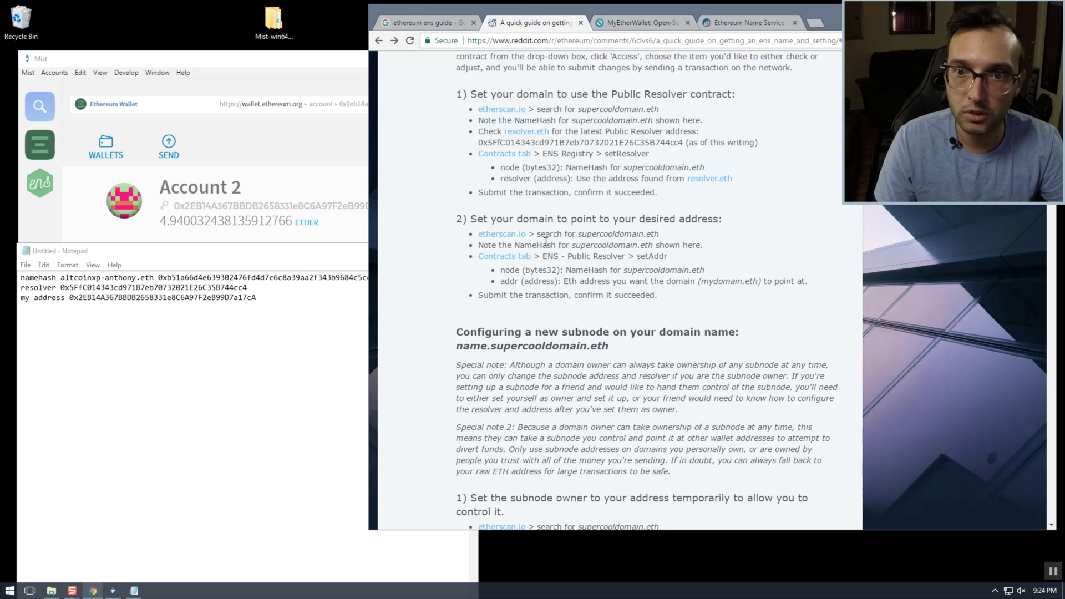
{"action": "left_click", "coordinate": [612, 27]}
{"action": "scroll", "coordinate": [510, 320], "scroll_direction": "down", "scroll_amount": 2}
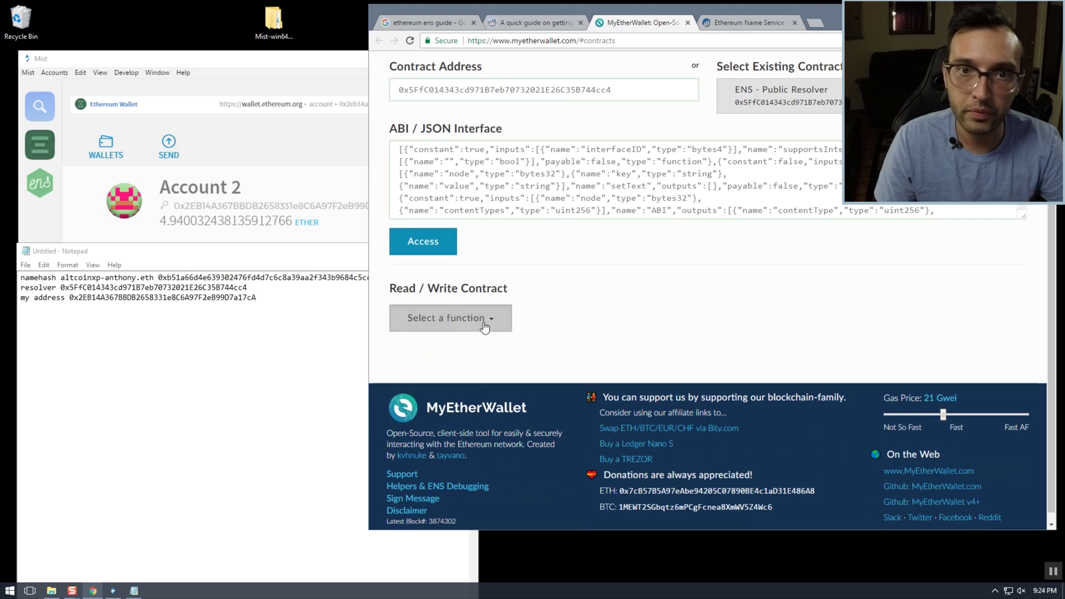
Open the function list and check the contract address 0x5FFC014343cd971B7eB70732021E26C35B744cc4 against the notes
{"action": "left_click", "coordinate": [485, 323]}
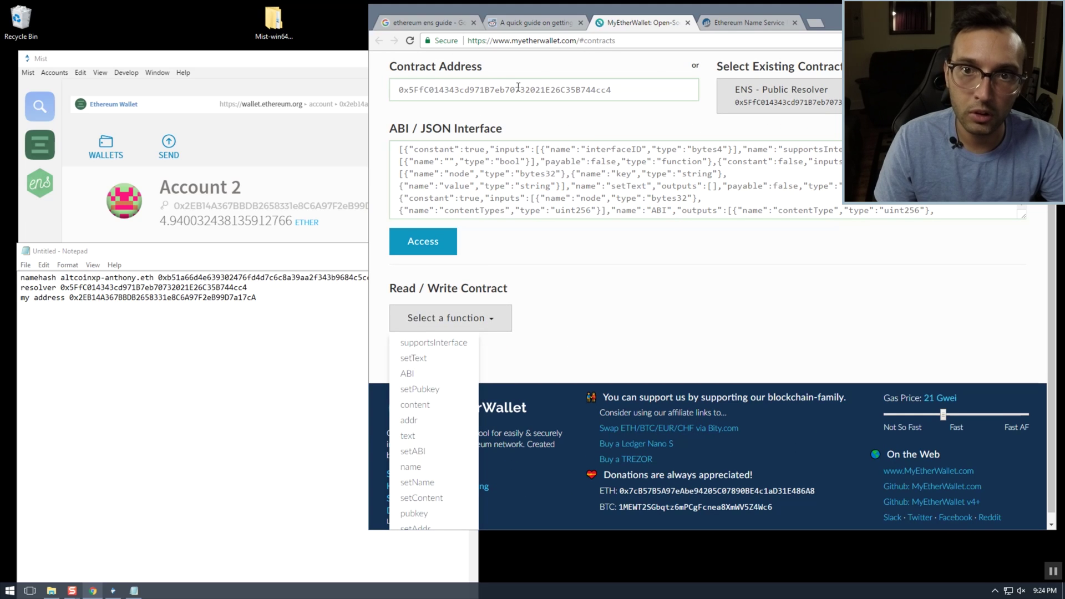
{"action": "left_click_drag", "start_coordinate": [613, 90], "coordinate": [398, 89]}
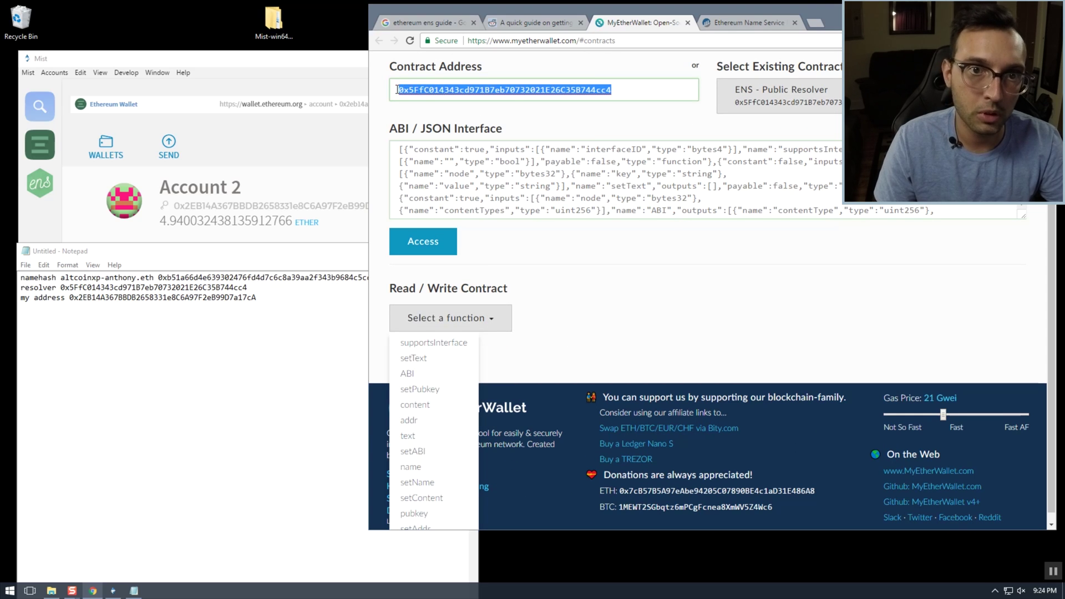
{"action": "left_click", "coordinate": [414, 90]}
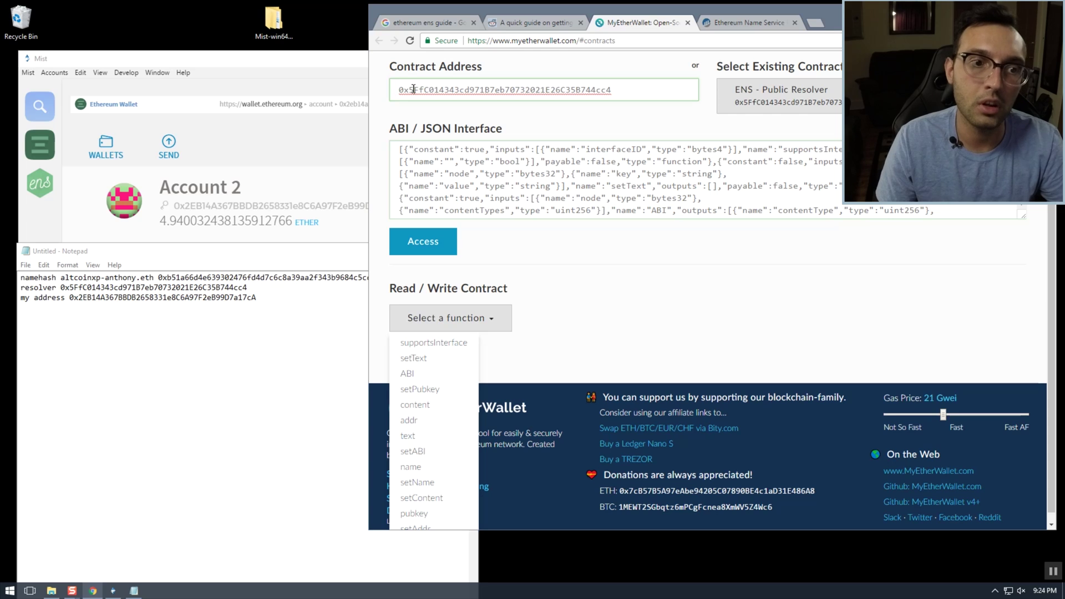
{"action": "double_click", "coordinate": [103, 283]}
{"action": "left_click", "coordinate": [531, 100]}
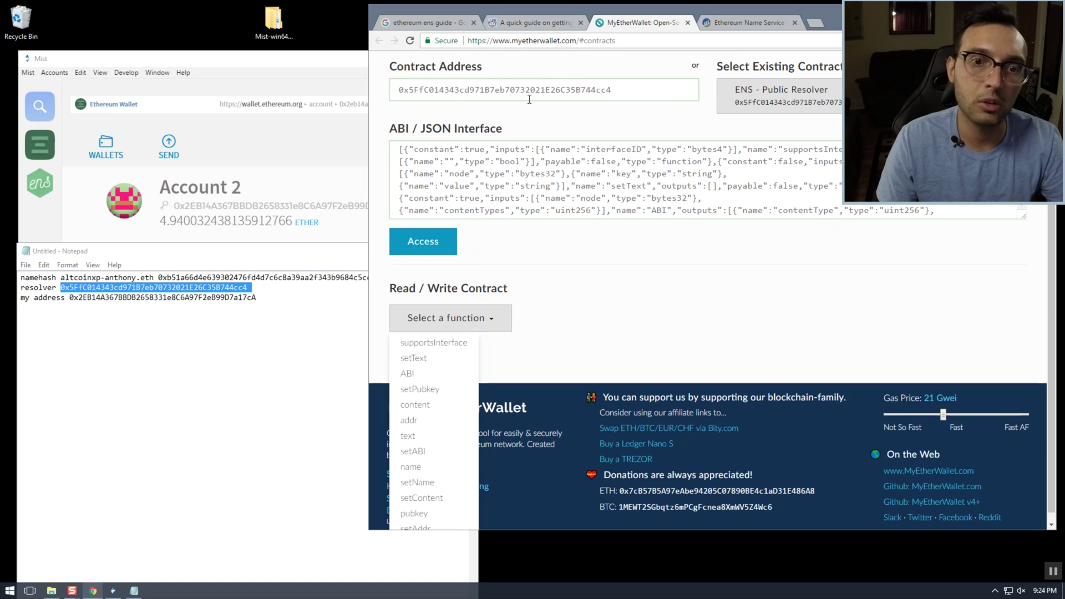
{"action": "scroll", "coordinate": [555, 305], "scroll_direction": "down", "scroll_amount": 1}
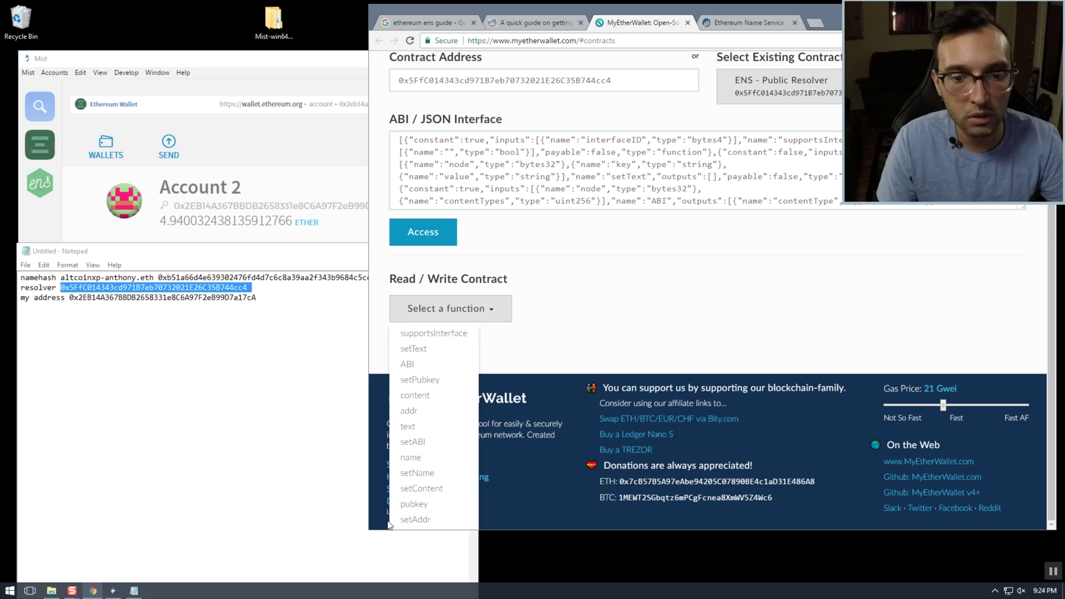
Choose setAddr and paste the namehash from the notes as the node
{"action": "left_click", "coordinate": [411, 522]}
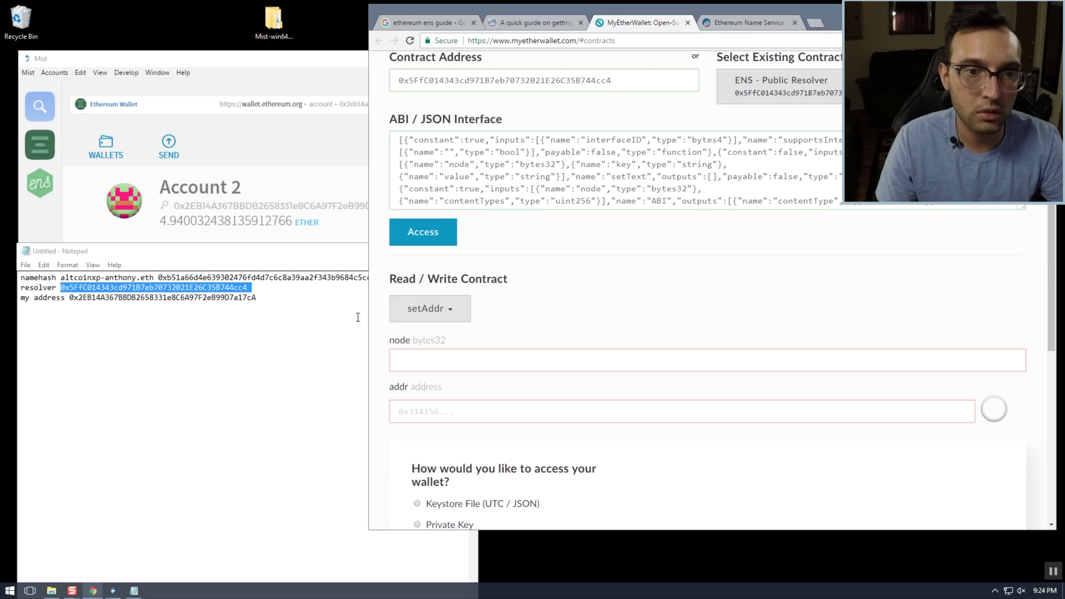
{"action": "double_click", "coordinate": [289, 277]}
{"action": "right_click", "coordinate": [287, 276]}
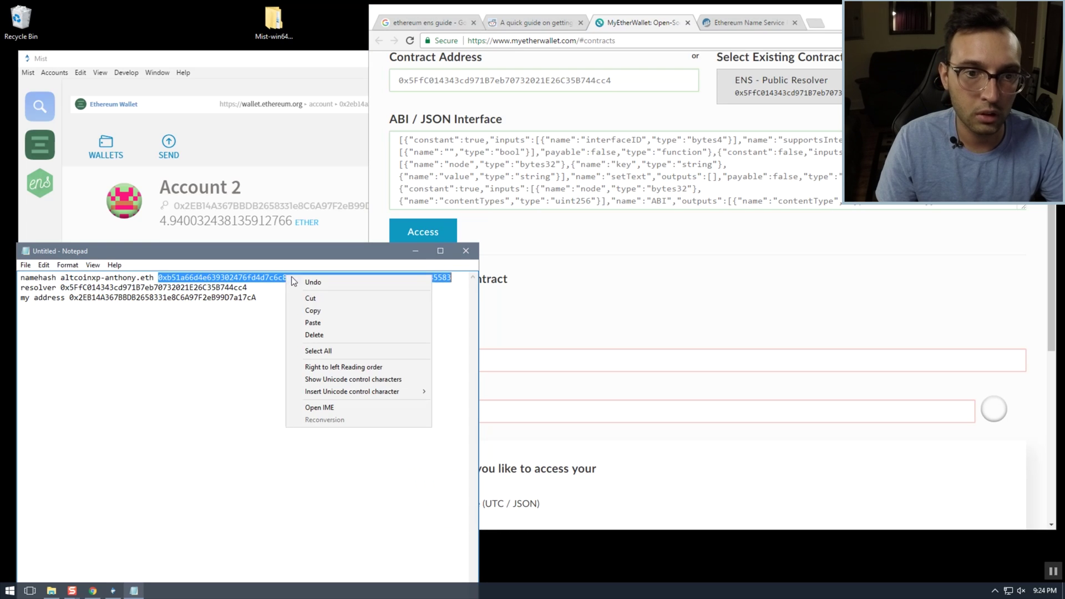
{"action": "left_click", "coordinate": [317, 314]}
{"action": "left_click", "coordinate": [547, 368]}
{"action": "right_click", "coordinate": [543, 366]}
{"action": "left_click", "coordinate": [562, 431]}
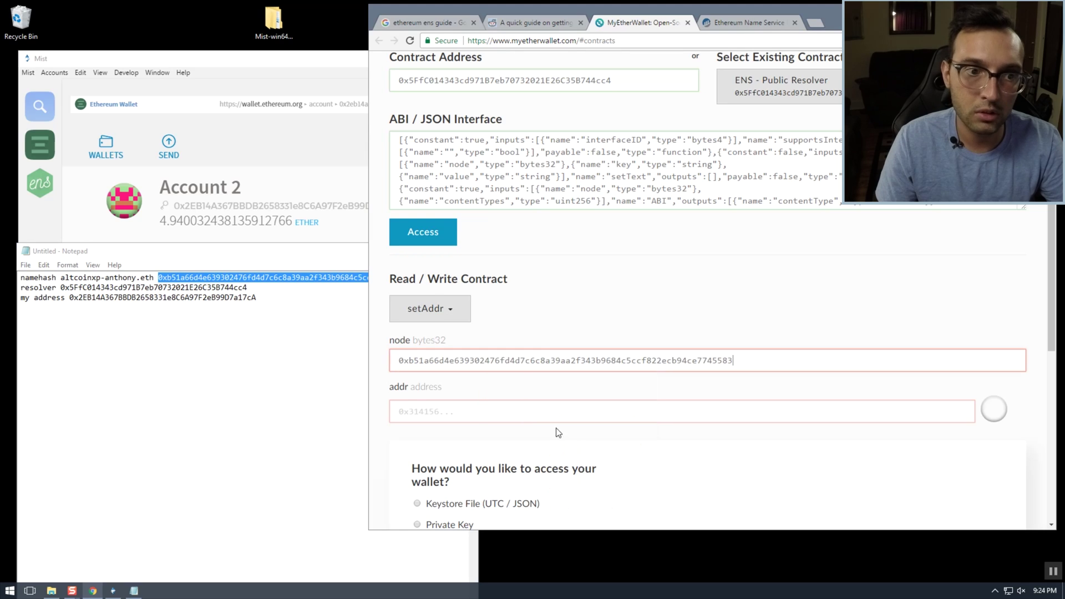
Paste the Account 2 address from the notes as the addr value
{"action": "double_click", "coordinate": [125, 296]}
{"action": "right_click", "coordinate": [124, 296]}
{"action": "left_click", "coordinate": [168, 333]}
{"action": "left_click", "coordinate": [517, 408]}
{"action": "right_click", "coordinate": [516, 411]}
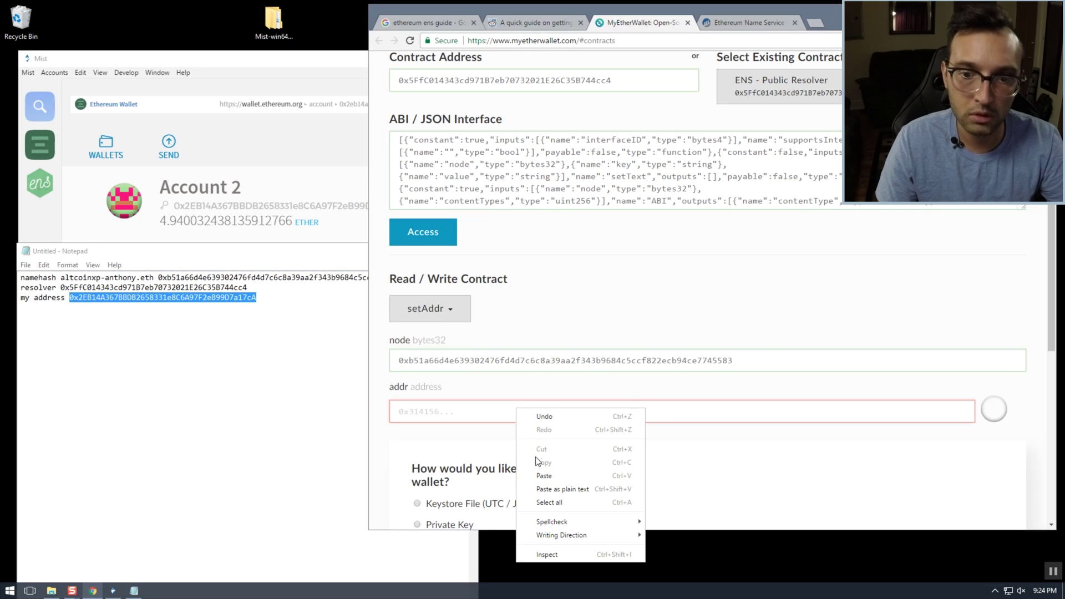
{"action": "left_click", "coordinate": [544, 476]}
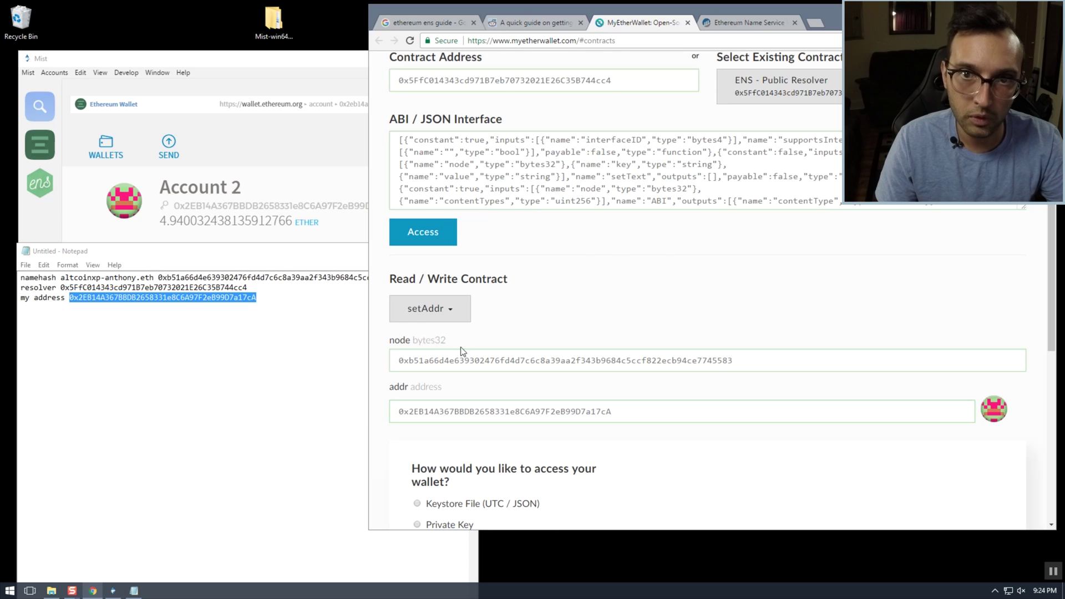
Check the guide's description of the addr field against the filled setAddr form
{"action": "left_click", "coordinate": [514, 25]}
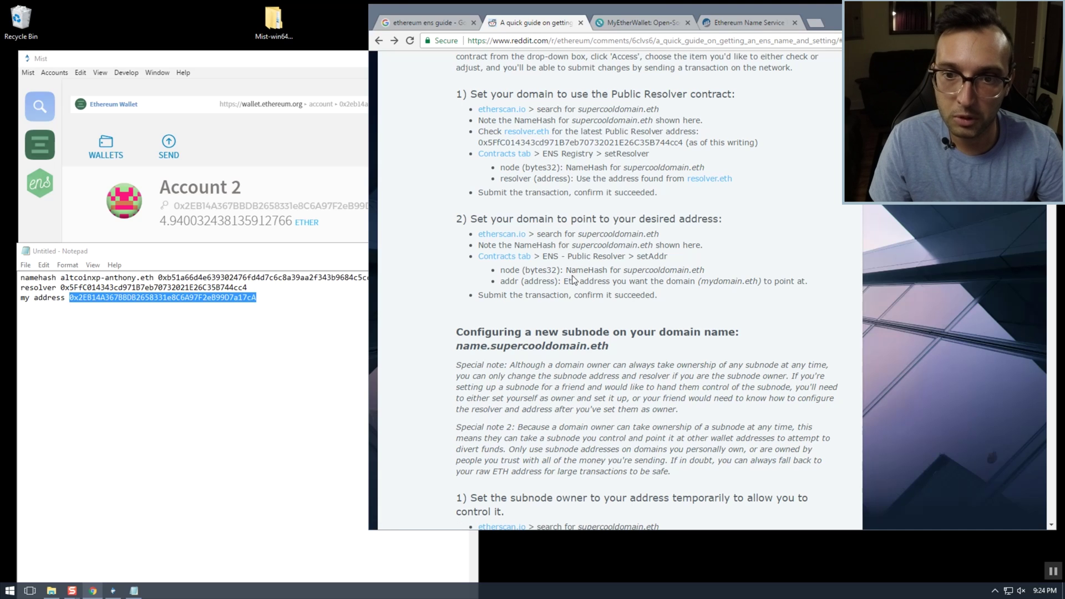
{"action": "double_click", "coordinate": [594, 282]}
{"action": "left_click", "coordinate": [593, 278]}
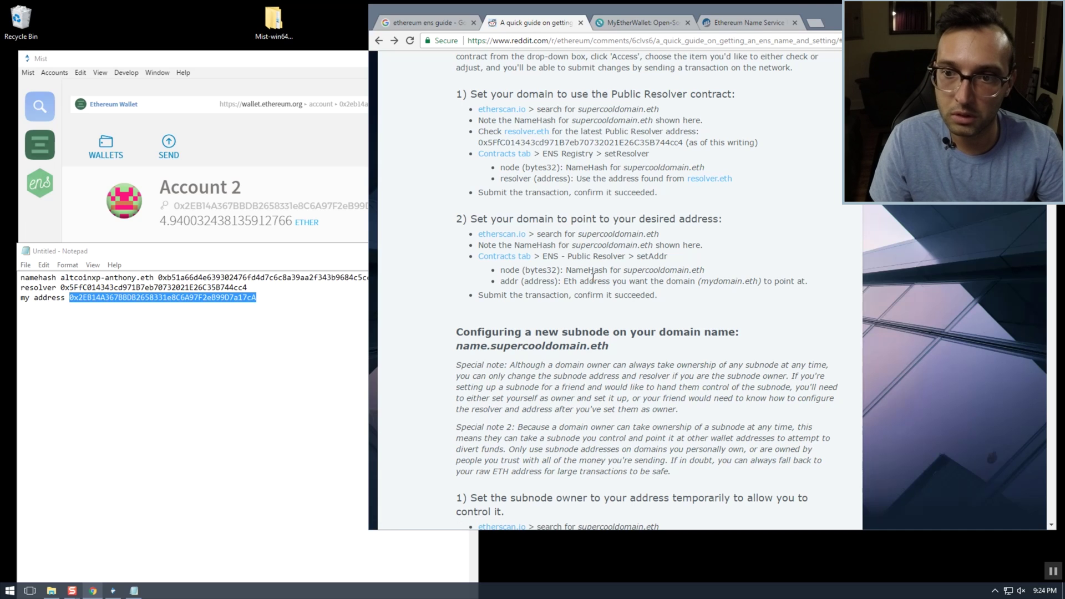
{"action": "left_click", "coordinate": [638, 22]}
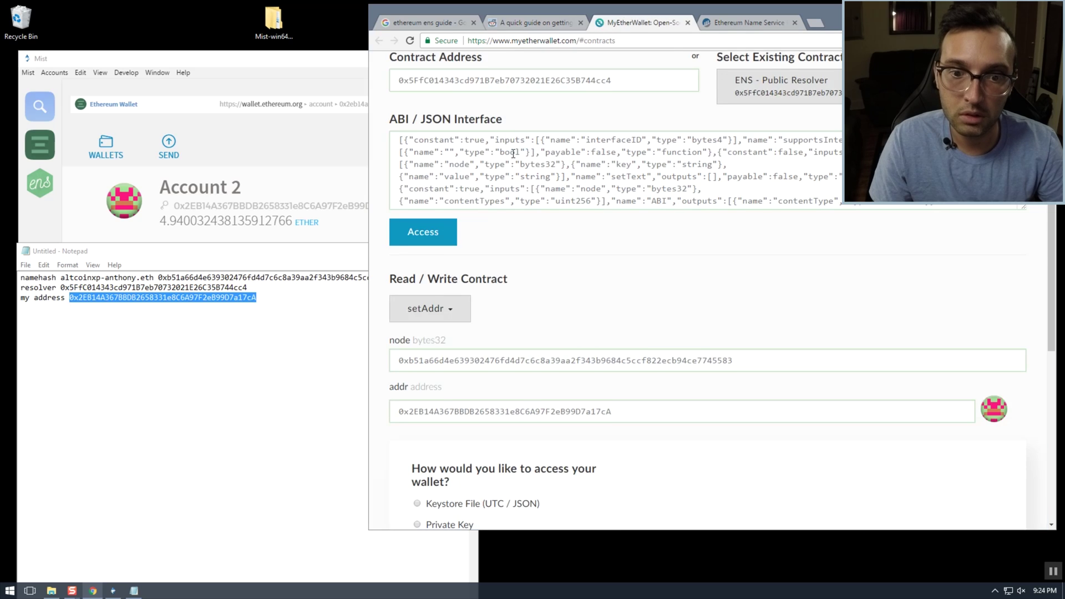
{"action": "scroll", "coordinate": [416, 319], "scroll_direction": "down", "scroll_amount": 2}
Unlock the wallet with its keystore file and the wallet password
{"action": "left_click", "coordinate": [417, 393]}
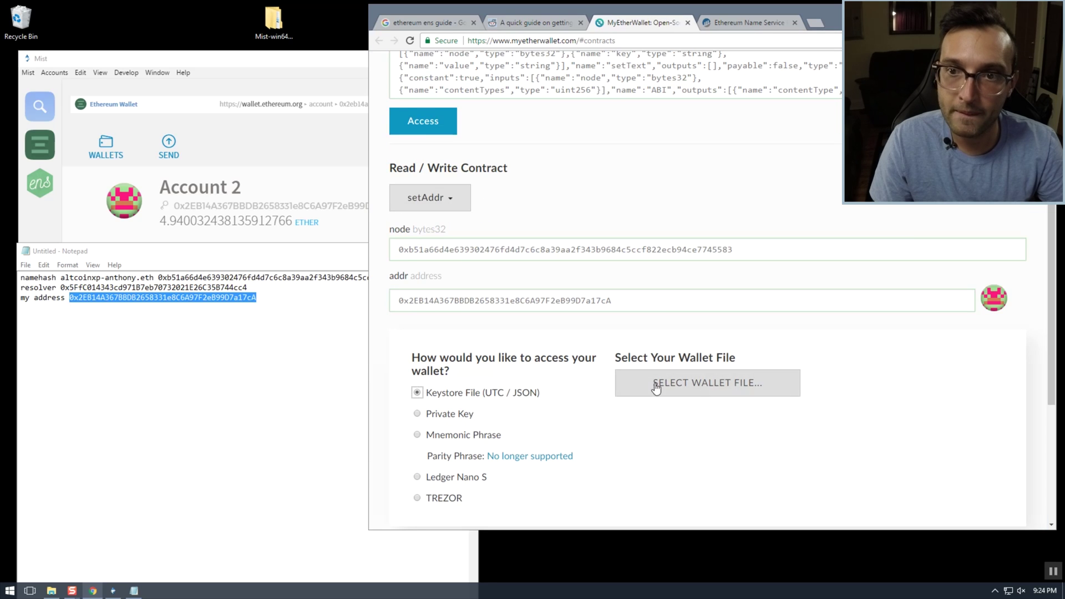
{"action": "left_click", "coordinate": [655, 385]}
{"action": "double_click", "coordinate": [576, 81]}
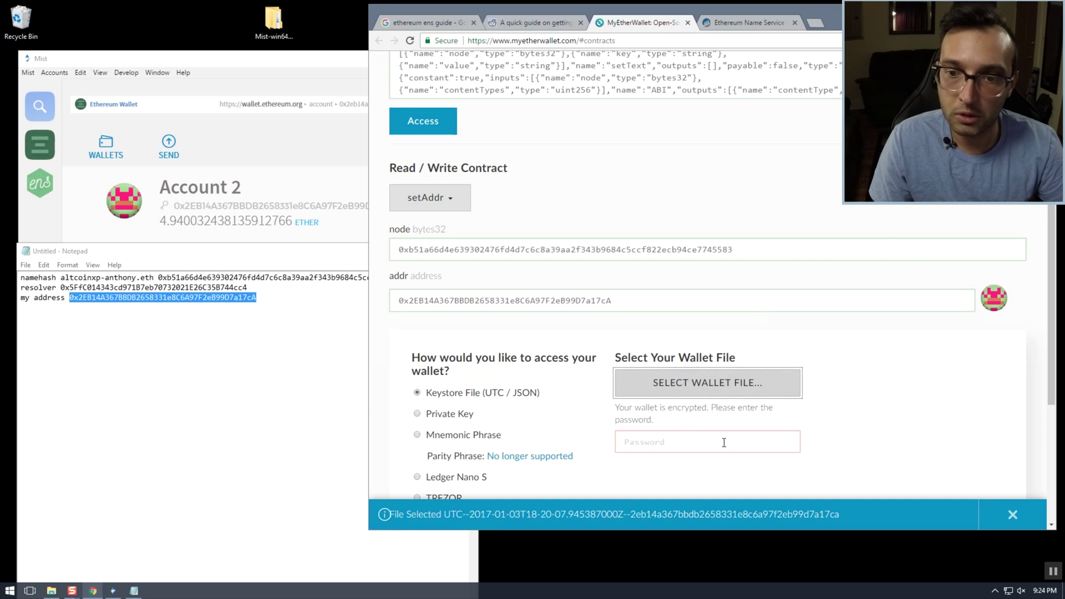
{"action": "left_click", "coordinate": [729, 441]}
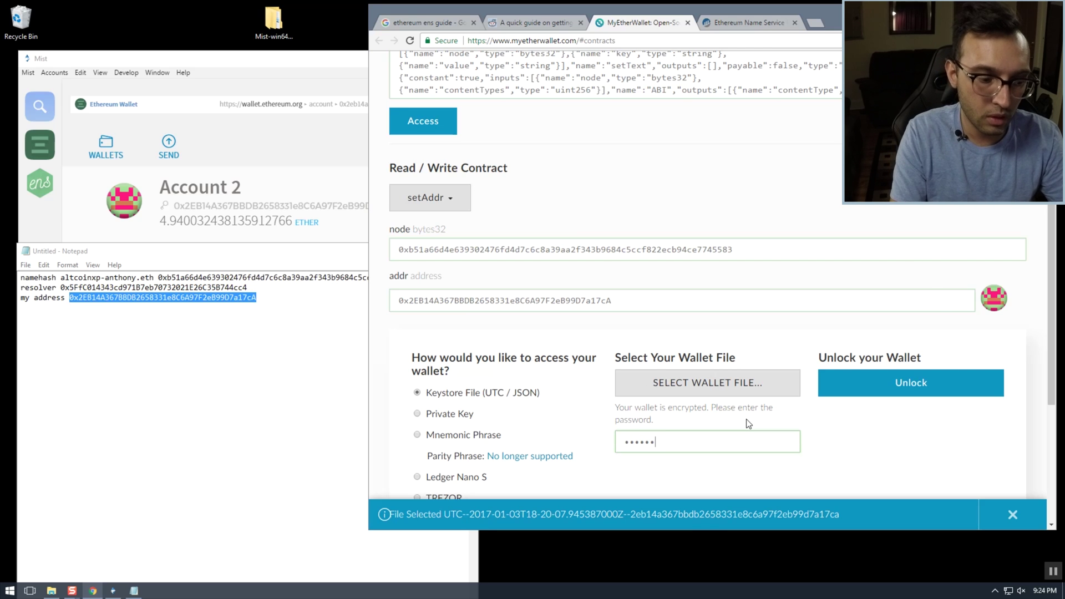
{"action": "left_click", "coordinate": [860, 382]}
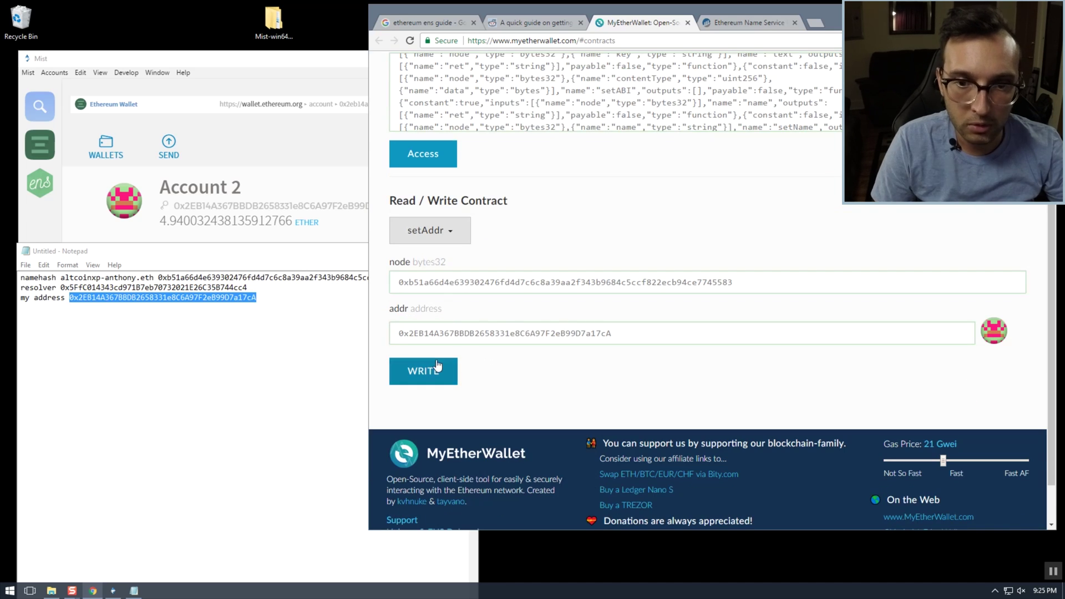
Send the setAddr transaction with gas limit 49598 and view it on Etherscan
{"action": "left_click", "coordinate": [436, 367]}
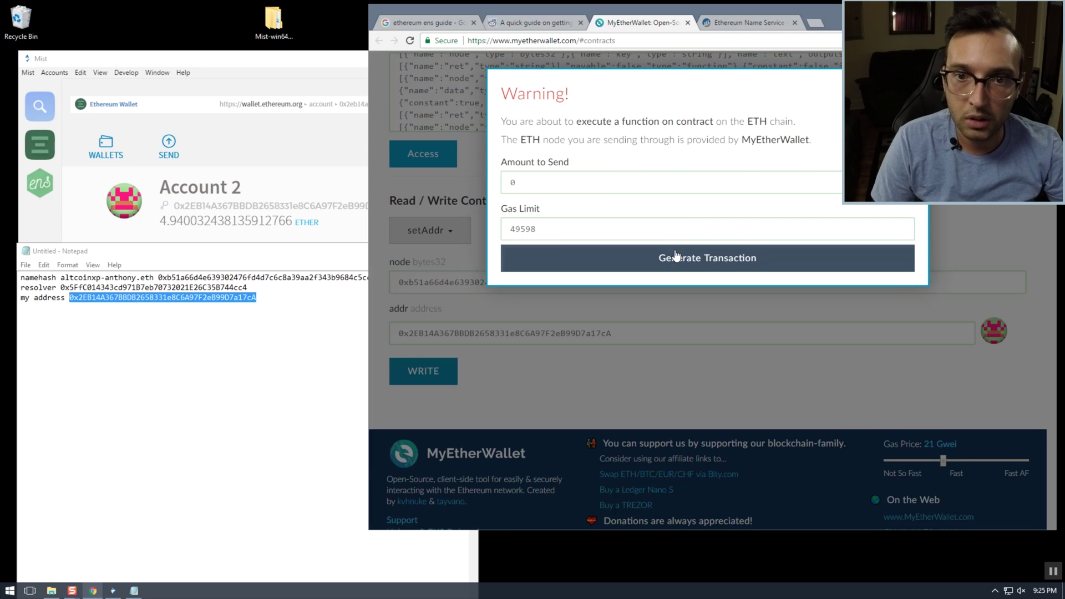
{"action": "double_click", "coordinate": [525, 227]}
{"action": "left_click", "coordinate": [521, 229]}
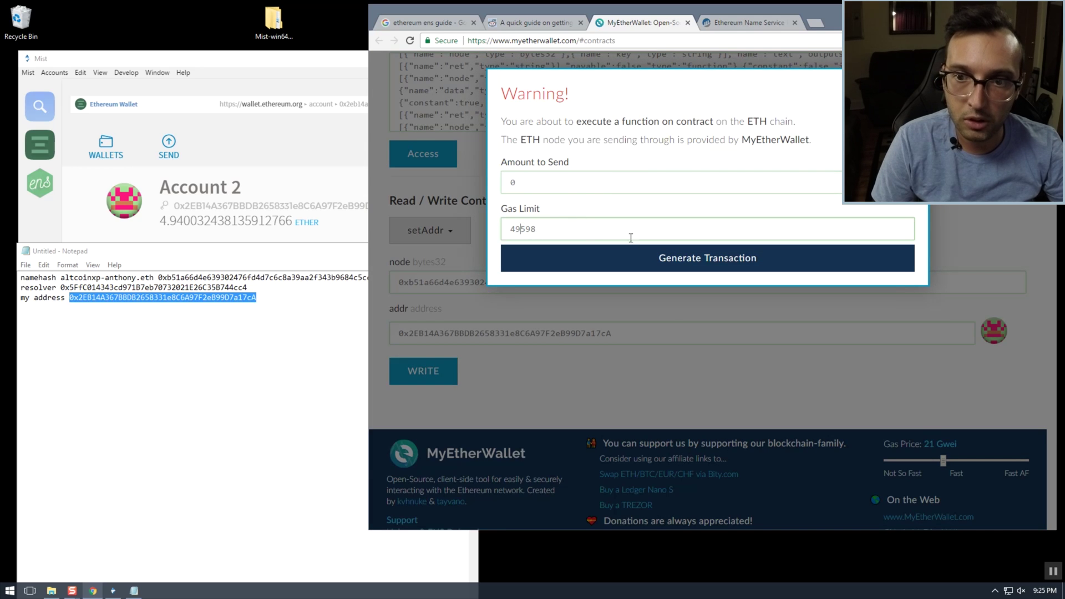
{"action": "left_click", "coordinate": [667, 256]}
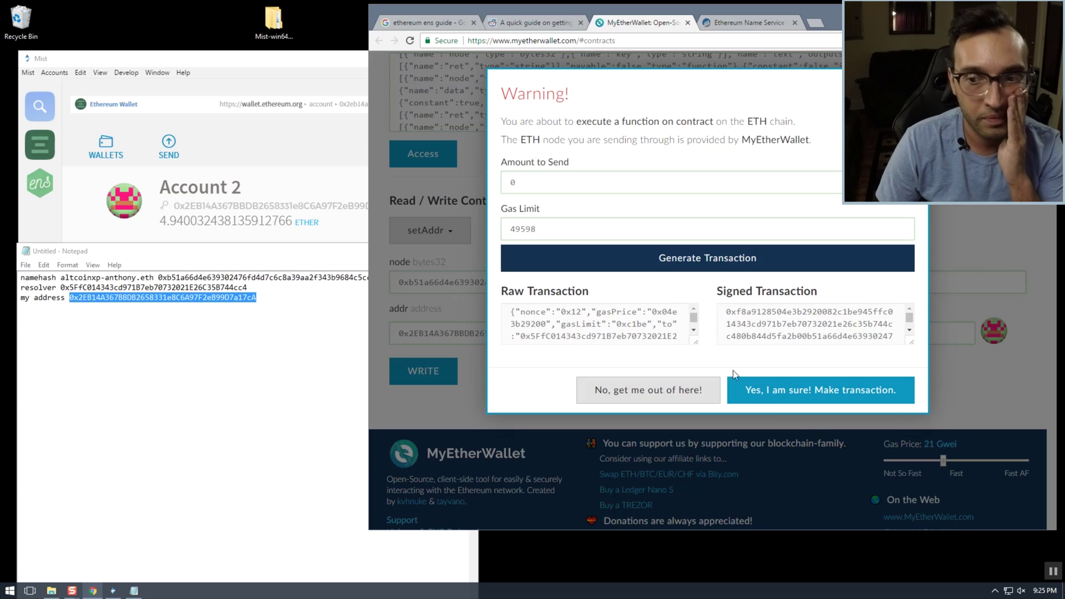
{"action": "left_click", "coordinate": [823, 390]}
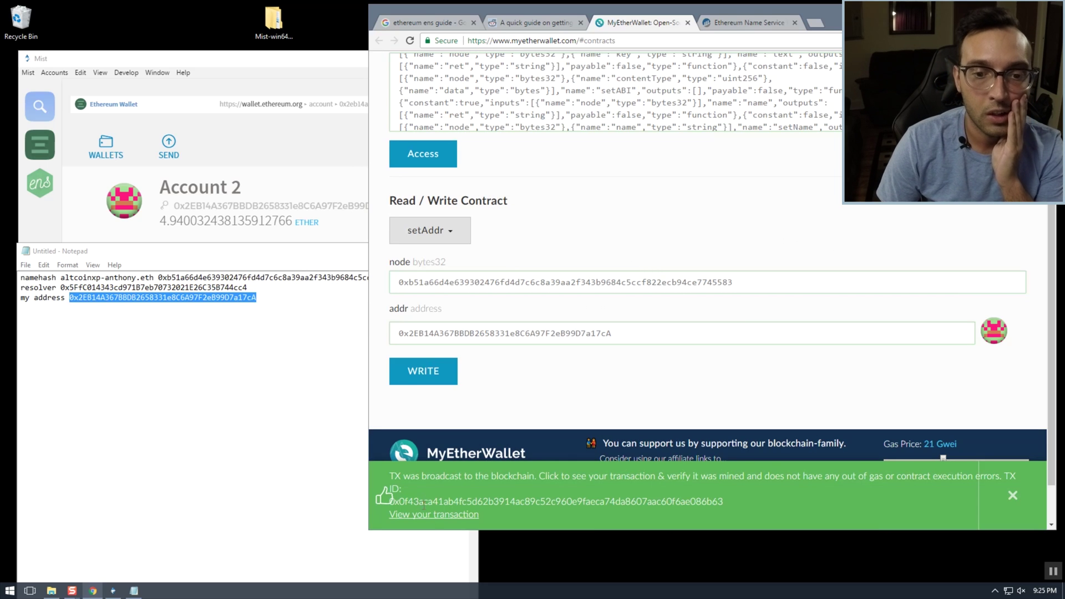
{"action": "left_click", "coordinate": [432, 515]}
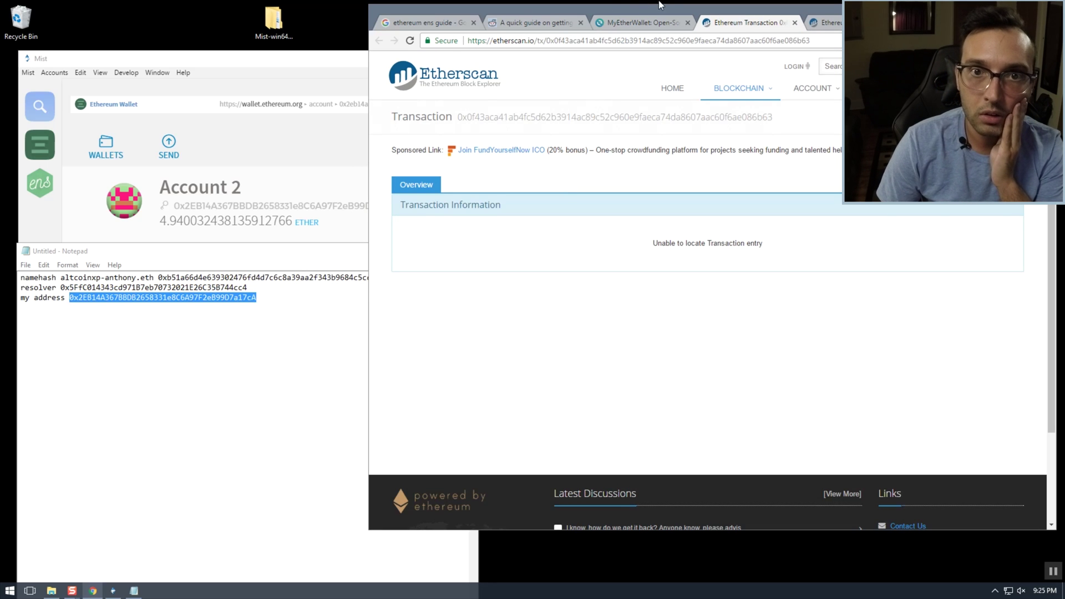
Refresh the transaction page and review the name's resolver, owner and TTL in the ENS lookup
{"action": "left_click", "coordinate": [409, 41]}
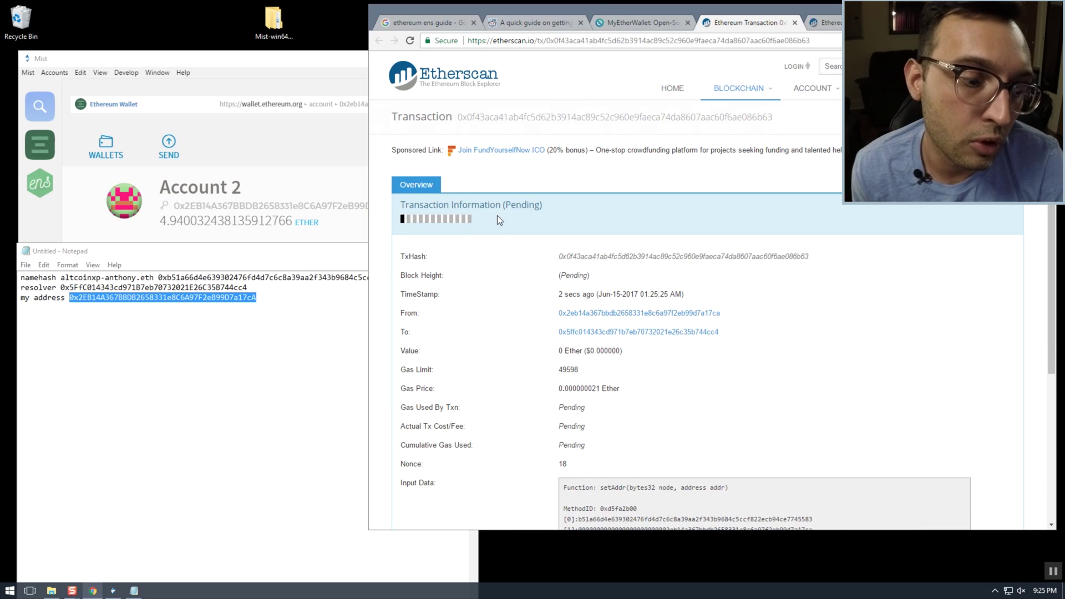
{"action": "left_click", "coordinate": [620, 22]}
{"action": "left_click", "coordinate": [830, 25]}
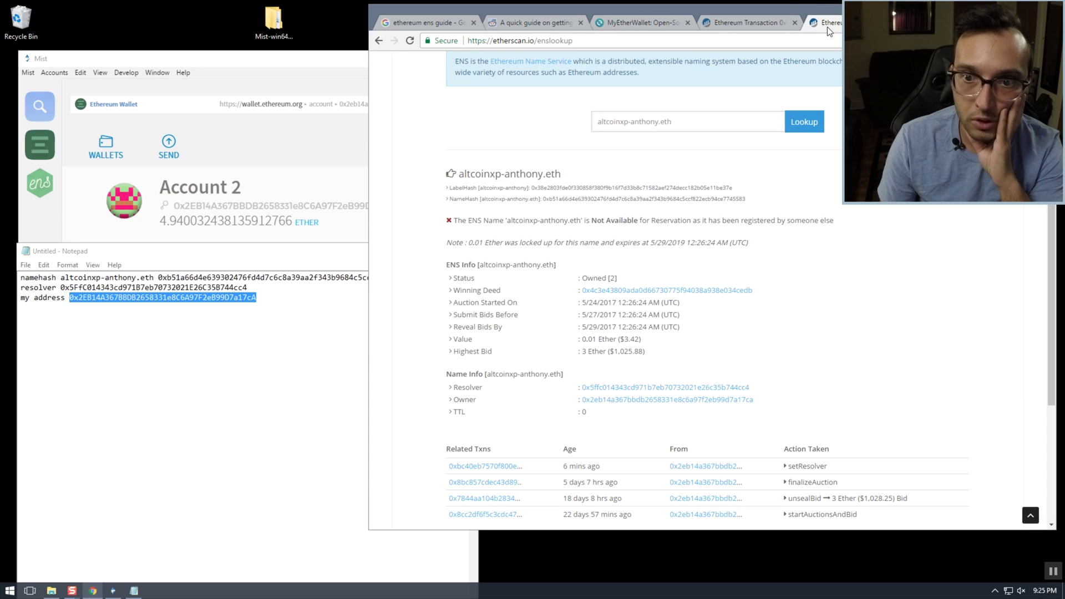
{"action": "scroll", "coordinate": [459, 392], "scroll_direction": "down", "scroll_amount": 1}
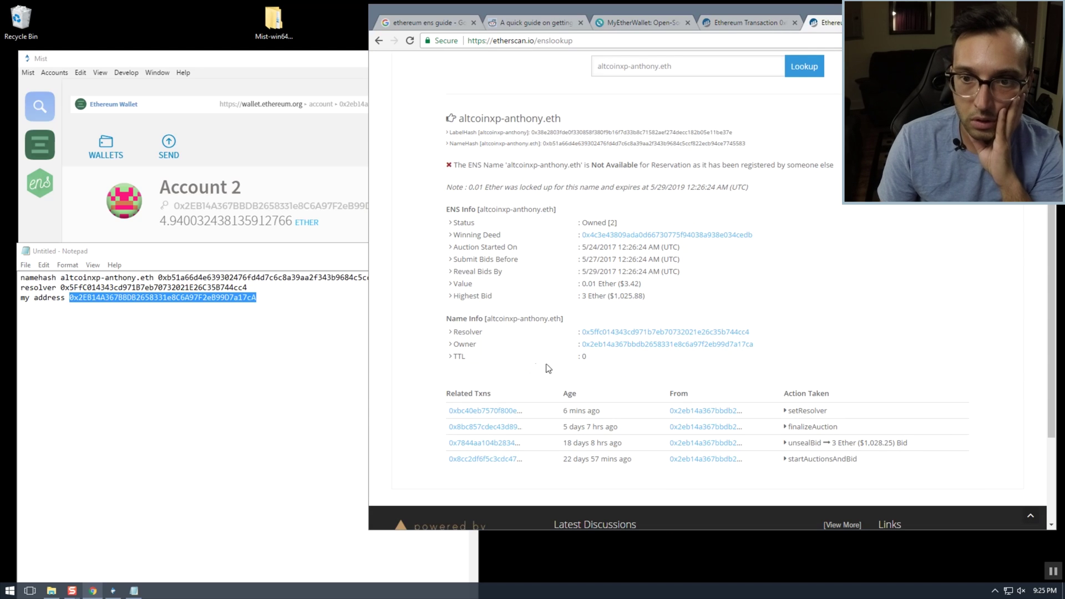
{"action": "left_click_drag", "start_coordinate": [578, 367], "coordinate": [719, 364]}
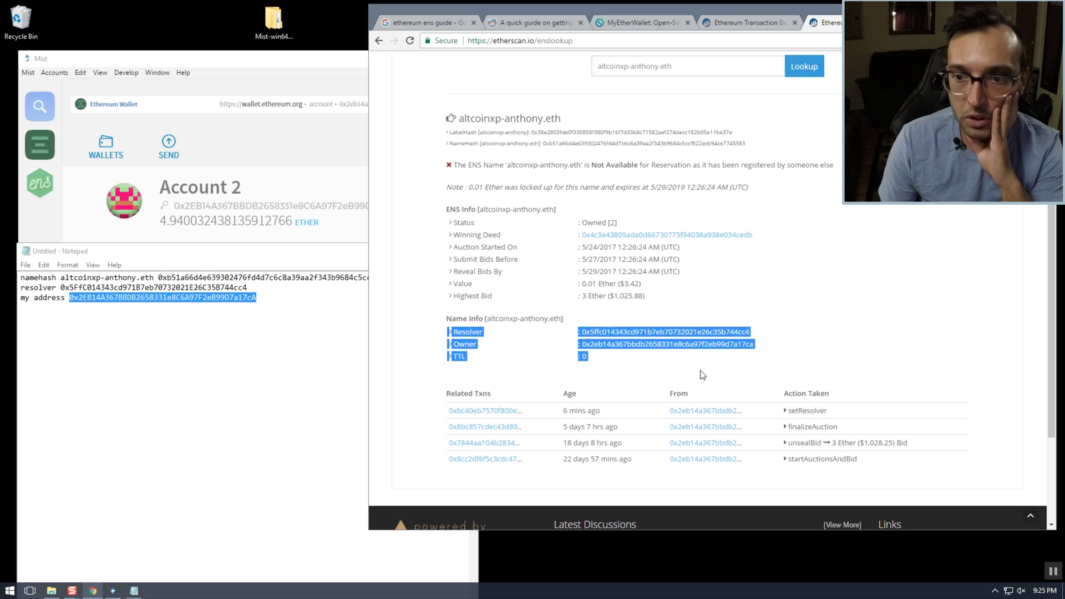
{"action": "left_click", "coordinate": [702, 375]}
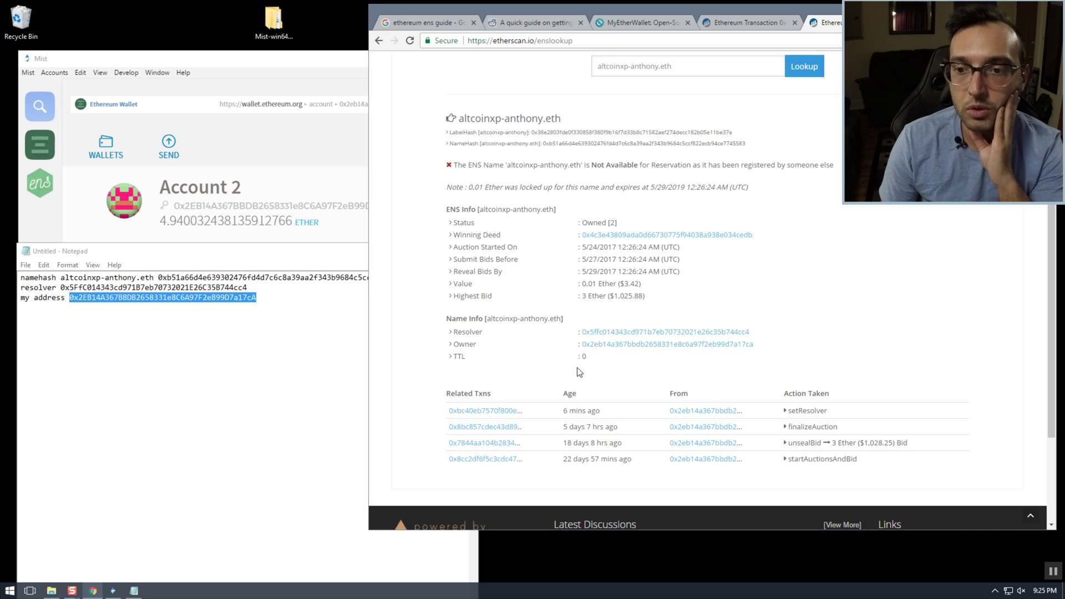
{"action": "mouse_move", "coordinate": [589, 379]}
{"action": "left_mouse_down"}
{"action": "mouse_move", "coordinate": [578, 357]}
{"action": "mouse_move", "coordinate": [600, 361]}
{"action": "left_mouse_up"}
{"action": "left_click", "coordinate": [577, 385]}
{"action": "left_click", "coordinate": [642, 367]}
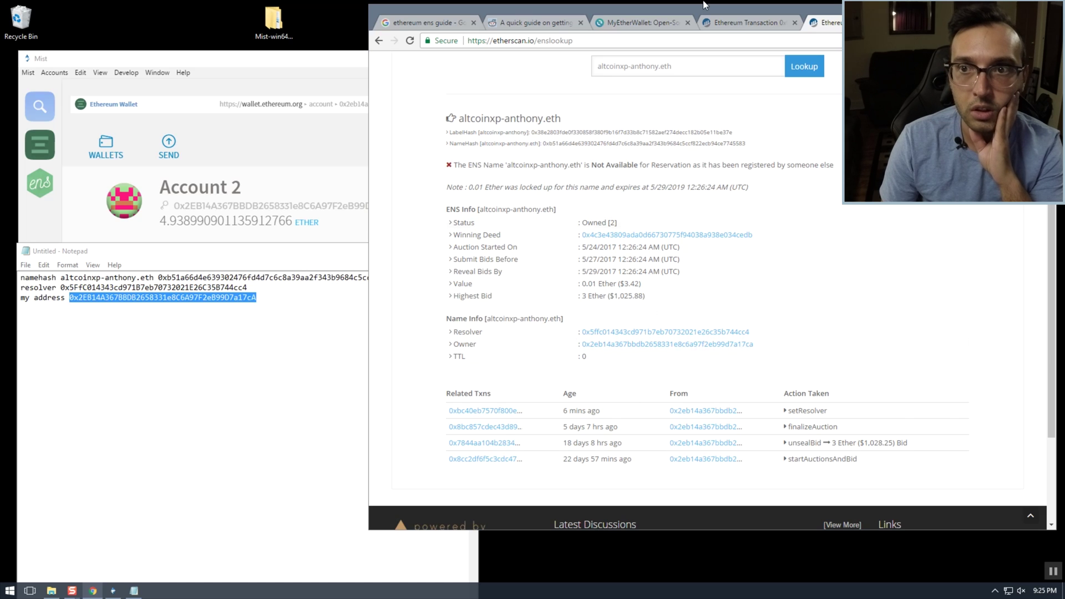
Confirm the setAddr transaction is mined and review the addr.reverse record before returning to MyEtherWallet
{"action": "left_click", "coordinate": [722, 28]}
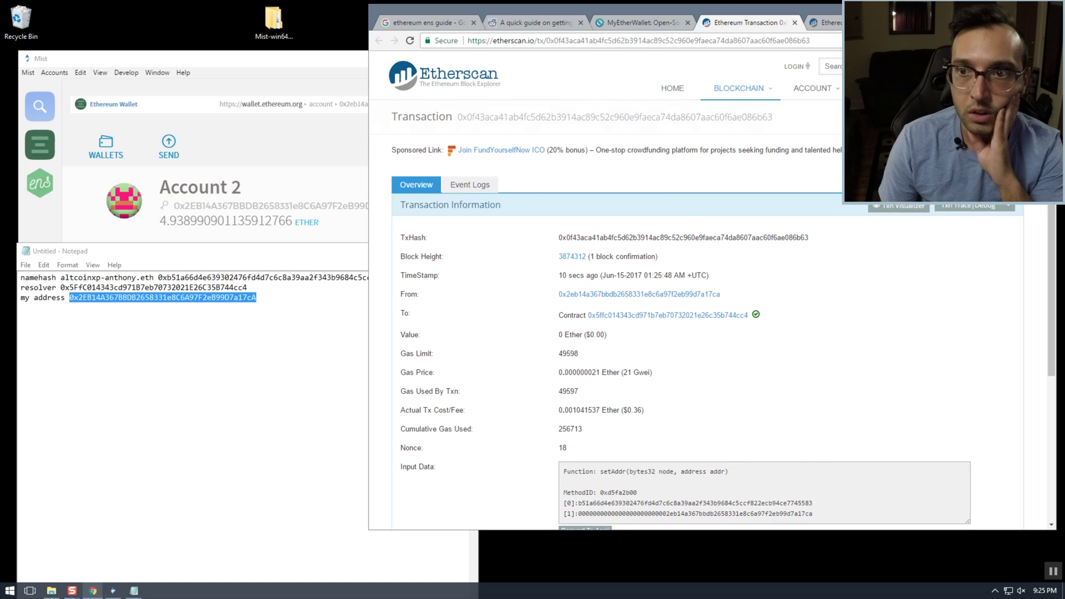
{"action": "left_click", "coordinate": [827, 22]}
{"action": "scroll", "coordinate": [777, 133], "scroll_direction": "up", "scroll_amount": 3}
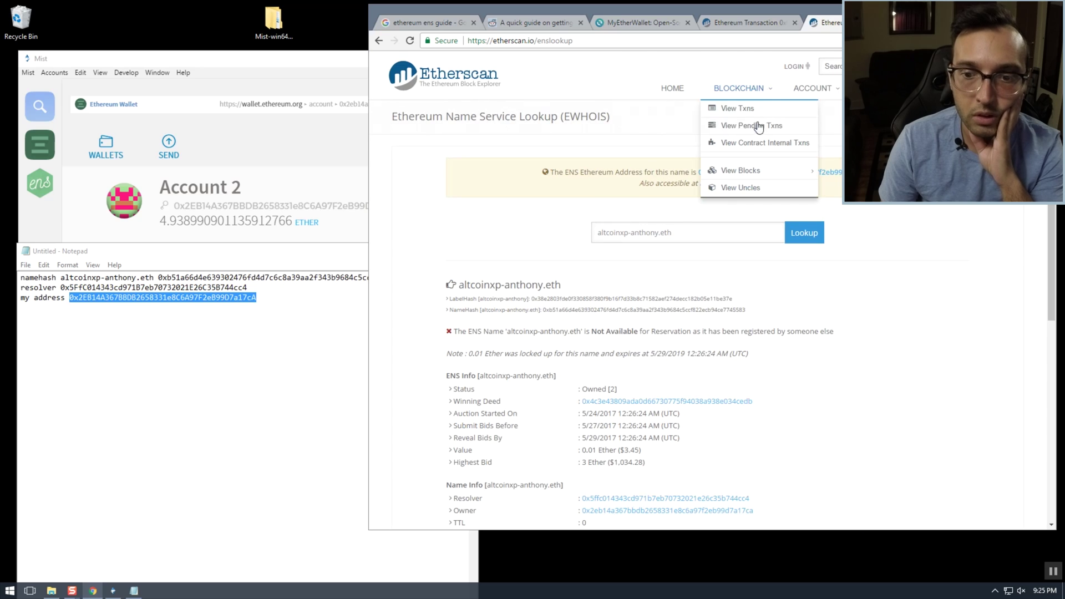
{"action": "scroll", "coordinate": [566, 321], "scroll_direction": "down", "scroll_amount": 4}
{"action": "left_click_drag", "start_coordinate": [587, 337], "coordinate": [758, 337]}
{"action": "left_click", "coordinate": [728, 337]}
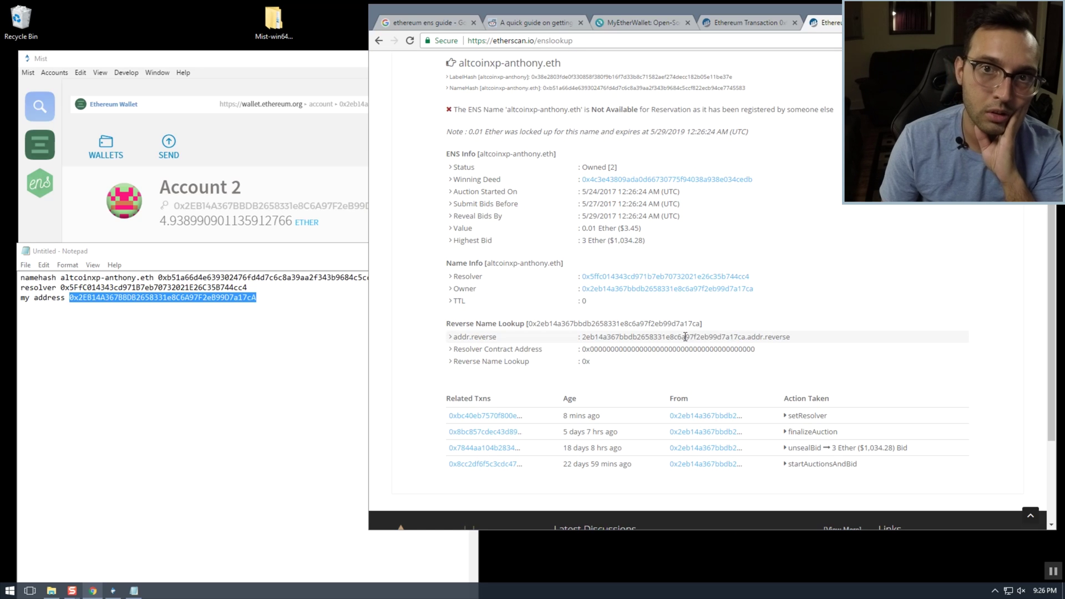
{"action": "scroll", "coordinate": [489, 298], "scroll_direction": "up", "scroll_amount": 1}
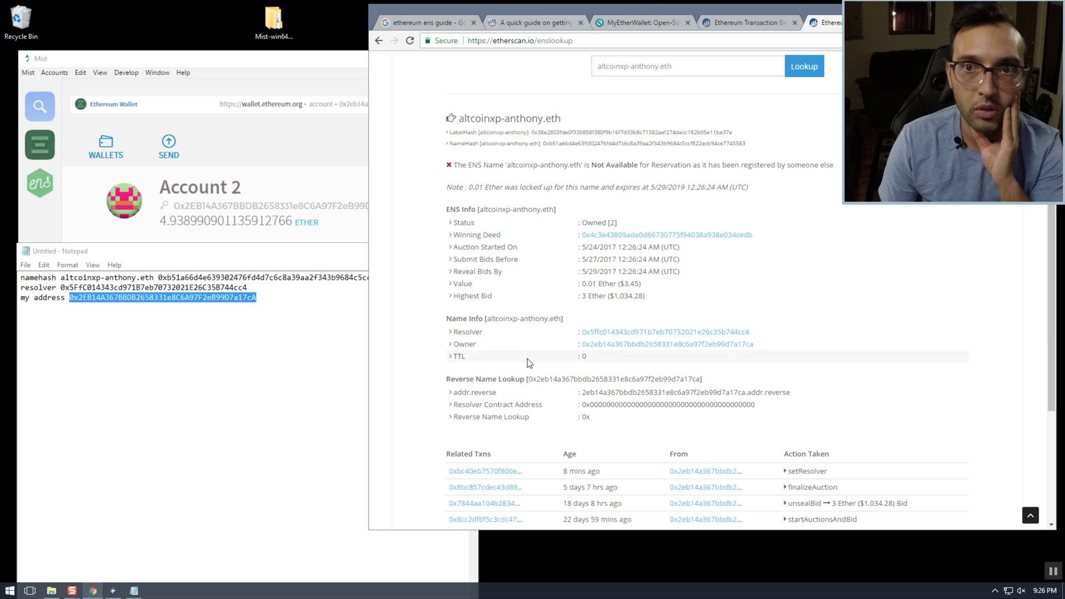
{"action": "left_click", "coordinate": [622, 25]}
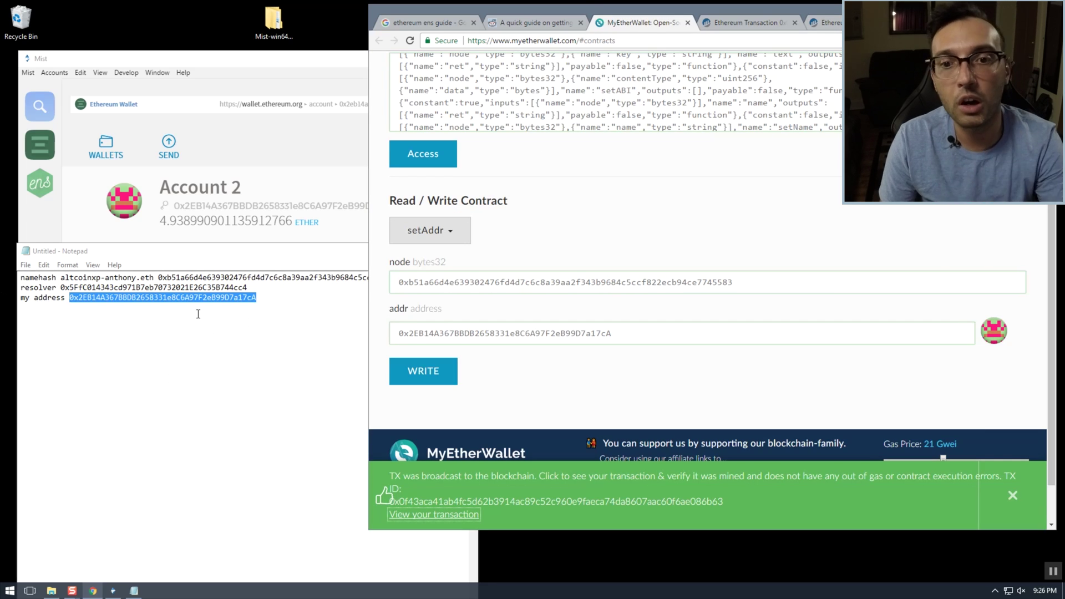
Open Send Ether & Tokens and unlock it with the keystore file and password
{"action": "scroll", "coordinate": [571, 221], "scroll_direction": "up", "scroll_amount": 4}
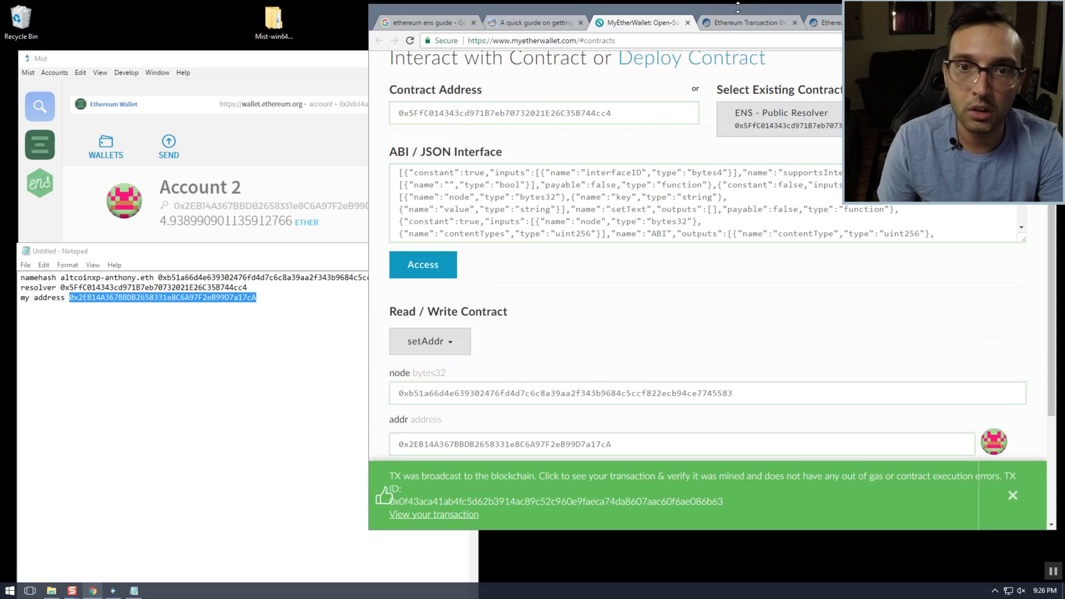
{"action": "left_click", "coordinate": [508, 103]}
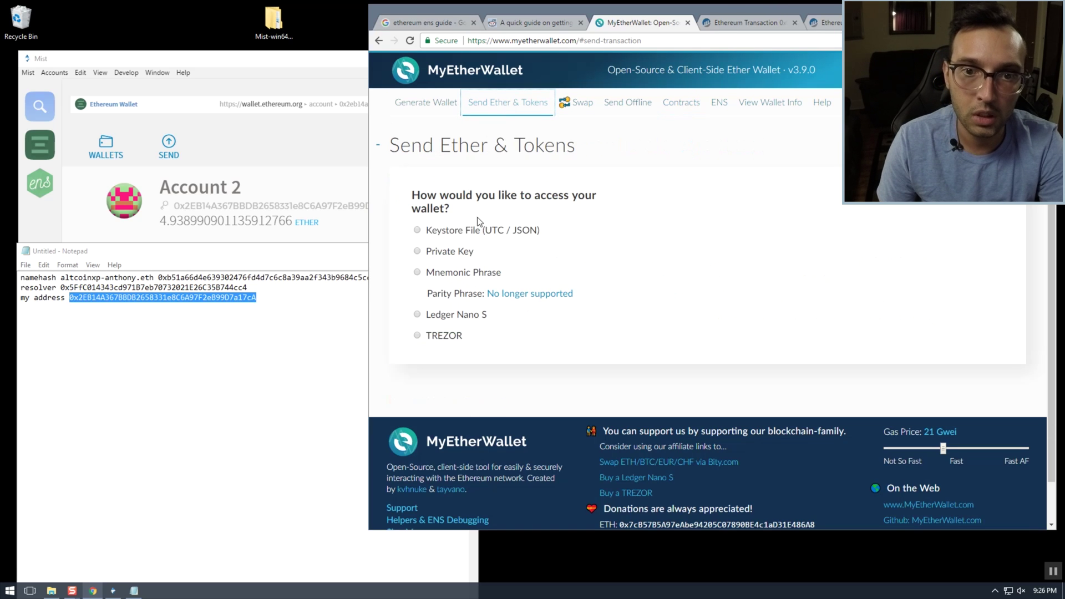
{"action": "left_click", "coordinate": [464, 231]}
{"action": "left_click", "coordinate": [655, 219]}
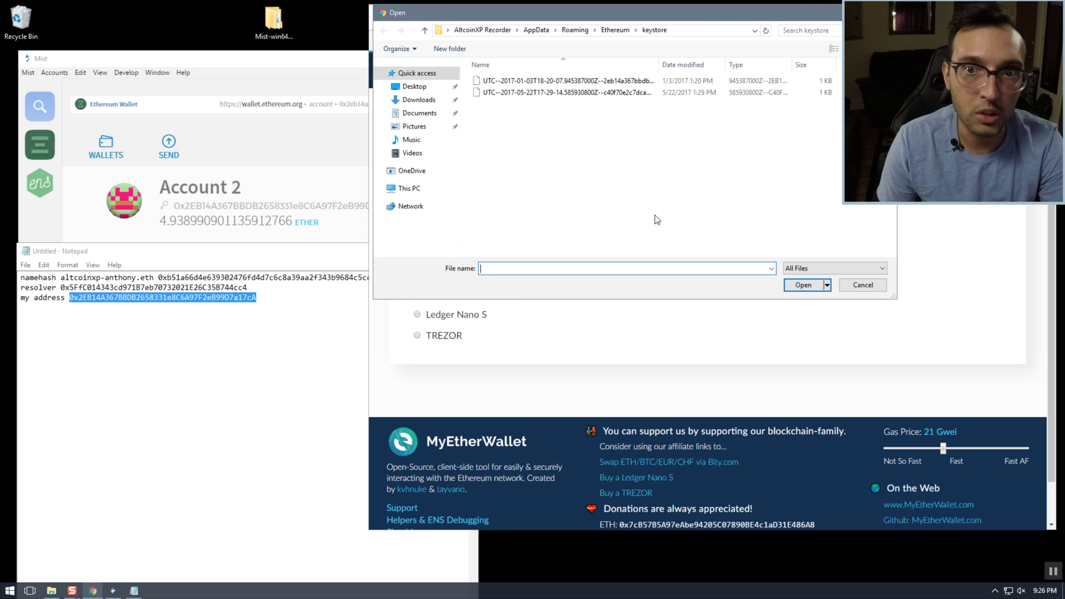
{"action": "double_click", "coordinate": [566, 81]}
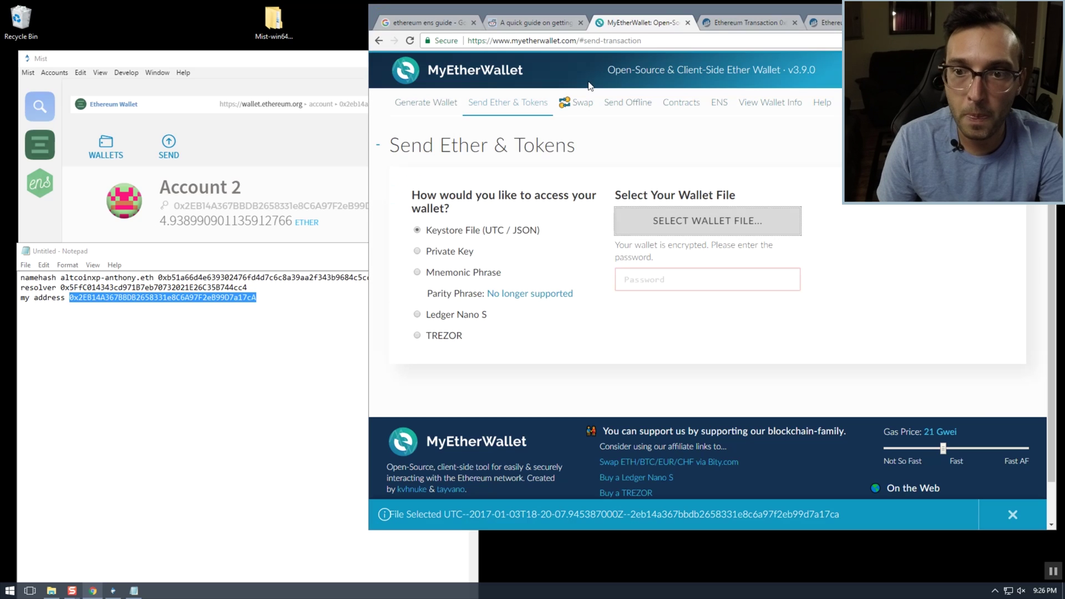
{"action": "left_click", "coordinate": [683, 276]}
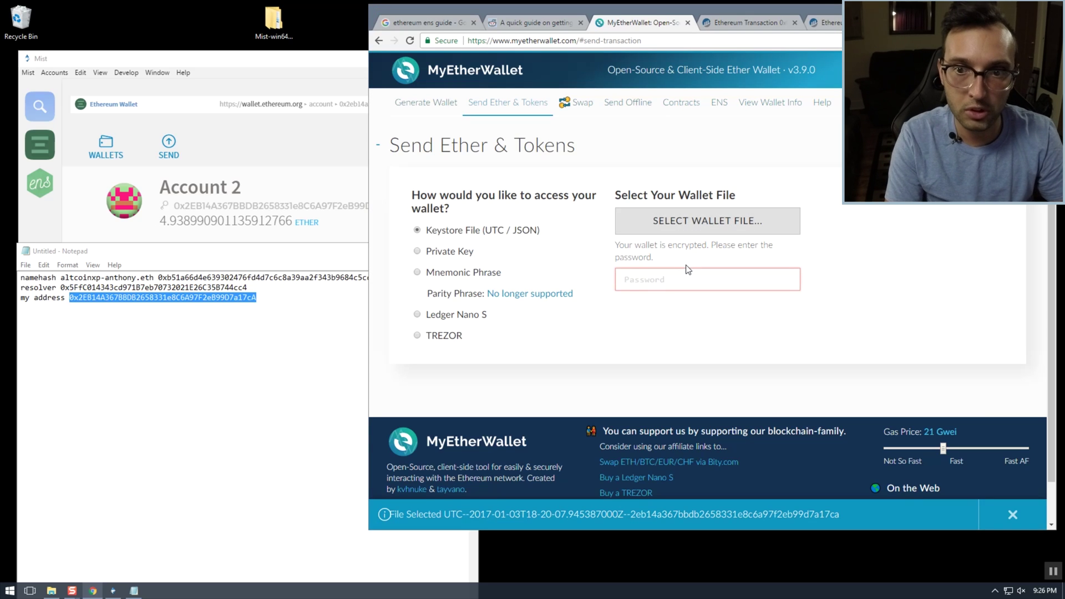
{"action": "type", "text": "•••••••••••"}
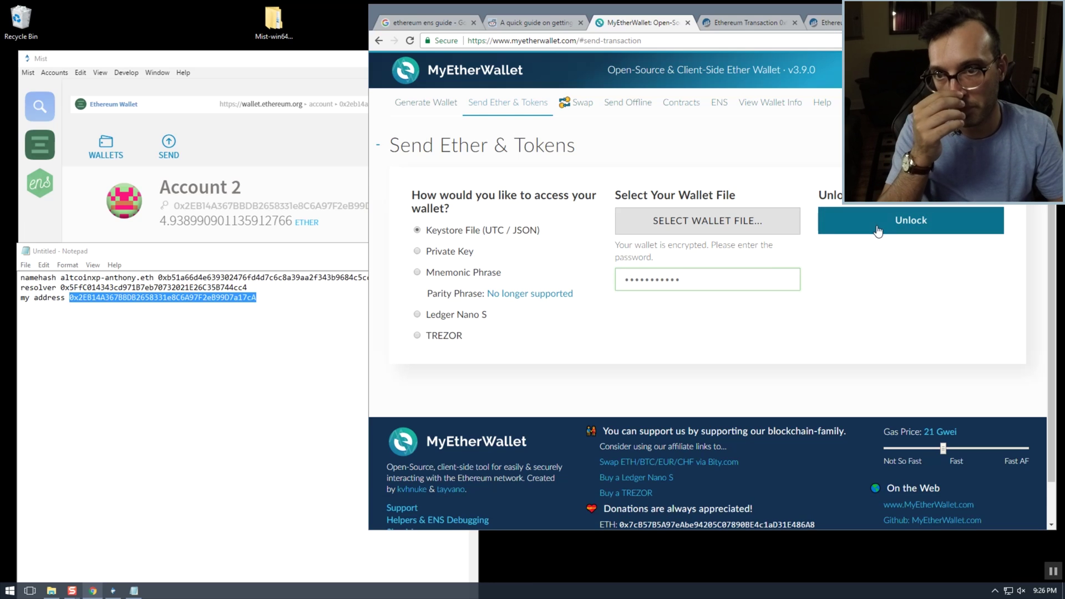
{"action": "left_click", "coordinate": [878, 231]}
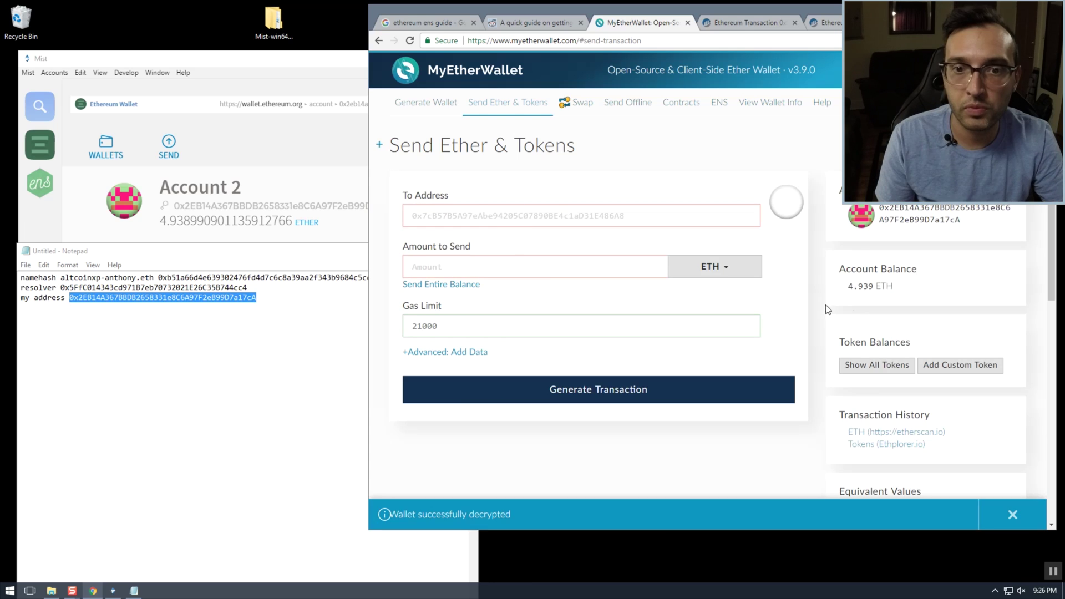
Enter altcoinxp-anthony.eth as the To Address and check the address it resolves to
{"action": "left_click", "coordinate": [489, 213]}
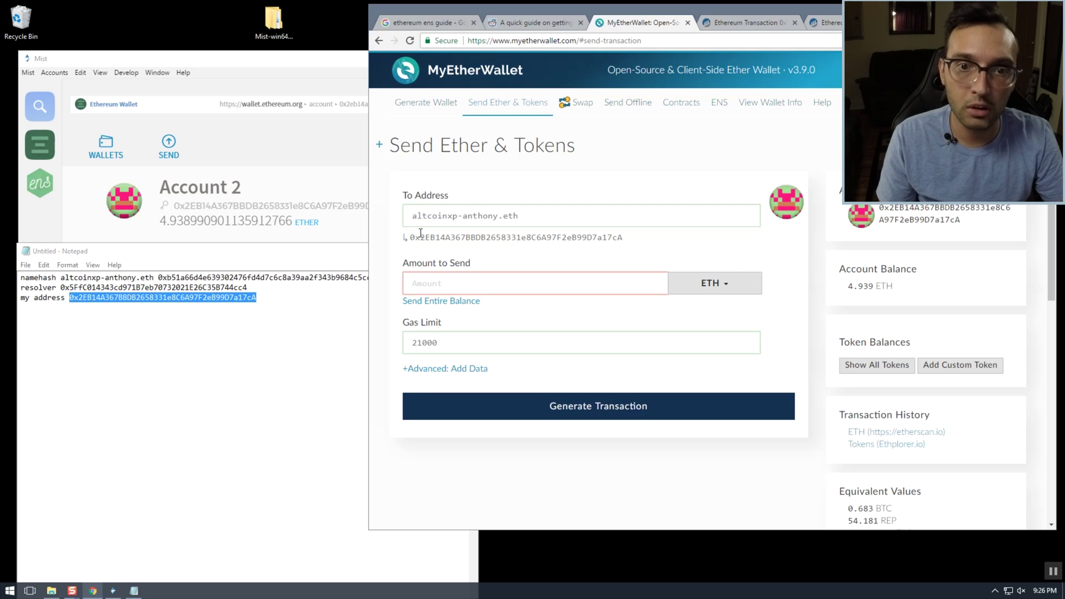
{"action": "left_click_drag", "start_coordinate": [409, 234], "coordinate": [626, 233]}
{"action": "left_click", "coordinate": [627, 237]}
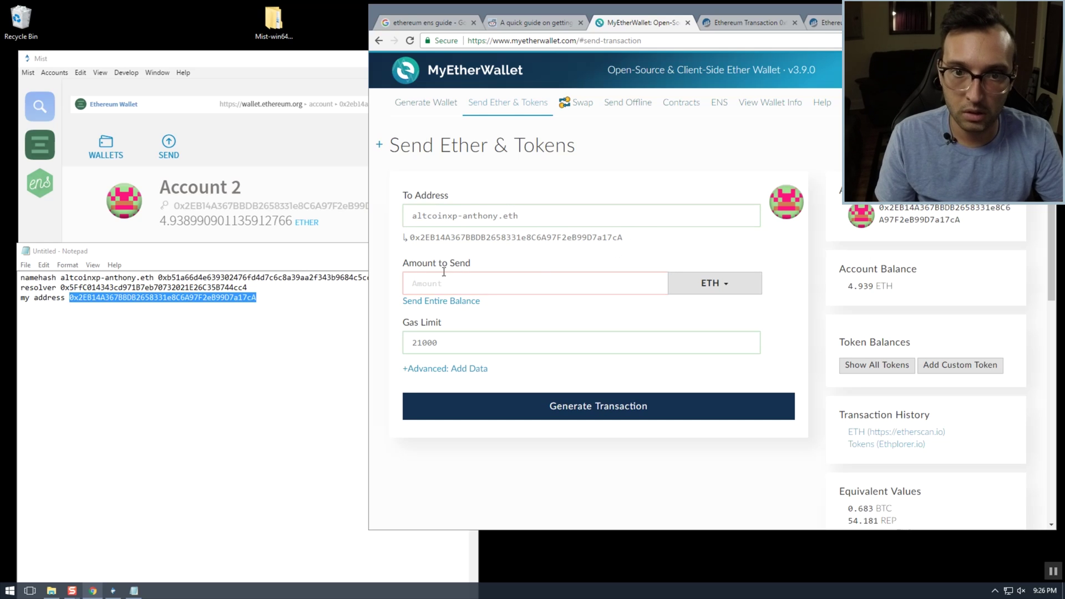
Save test.altcoinxp-anthony.eth as a new line in the Notepad notes
{"action": "left_click", "coordinate": [416, 218]}
{"action": "type", "text": "test"}
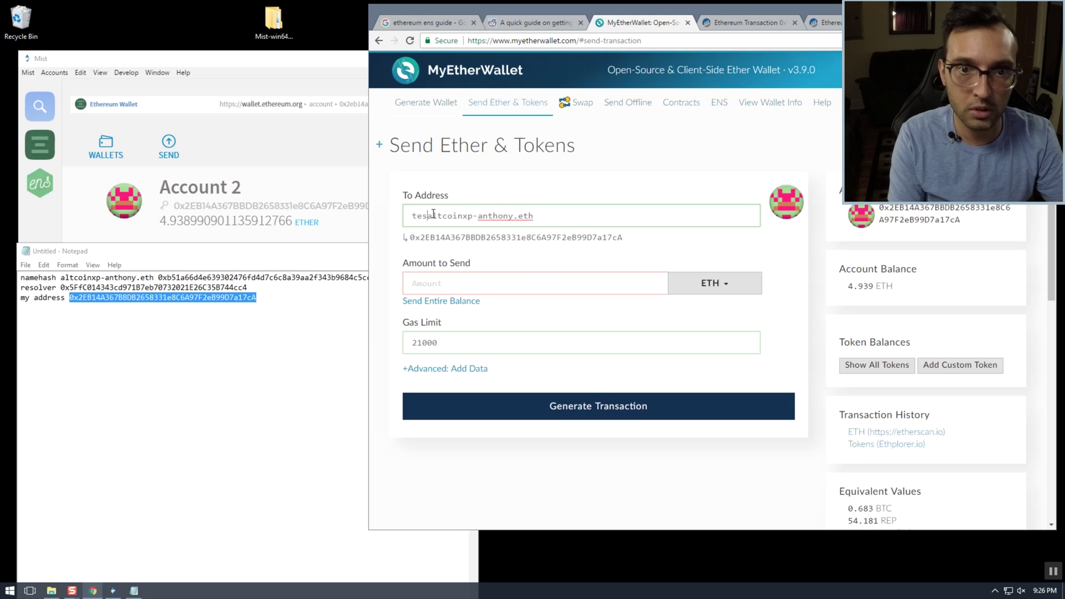
{"action": "type", "text": "."}
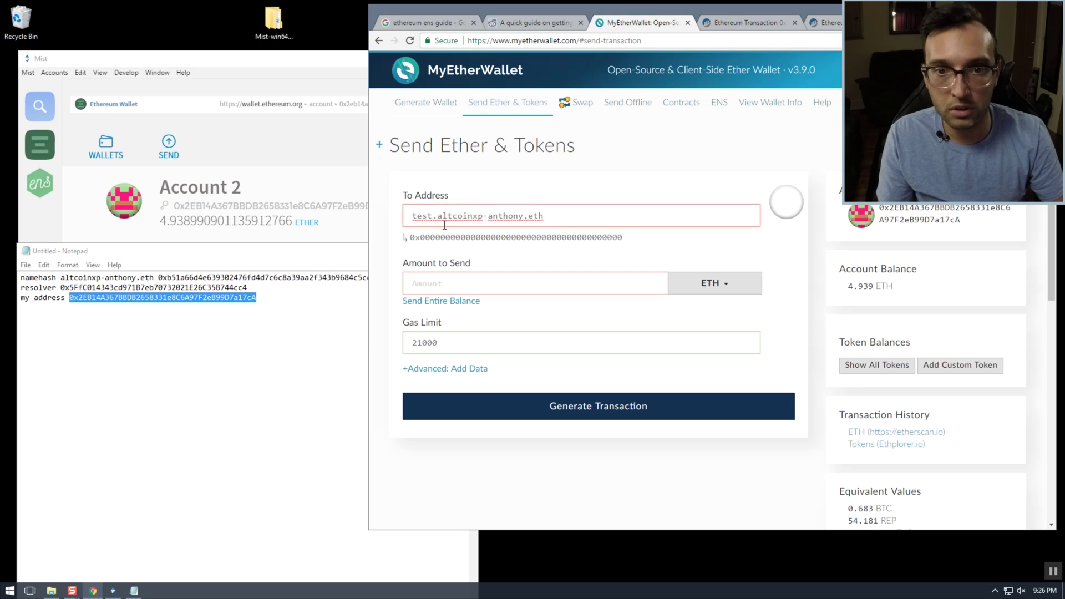
{"action": "left_click_drag", "start_coordinate": [544, 214], "coordinate": [415, 215]}
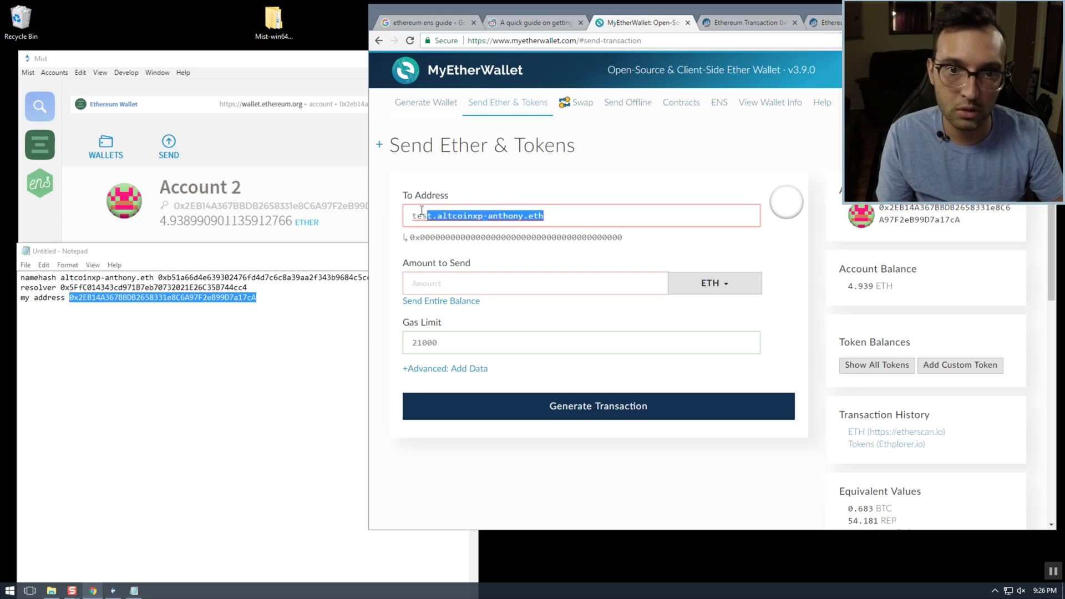
{"action": "right_click", "coordinate": [413, 221]}
{"action": "left_click", "coordinate": [442, 242]}
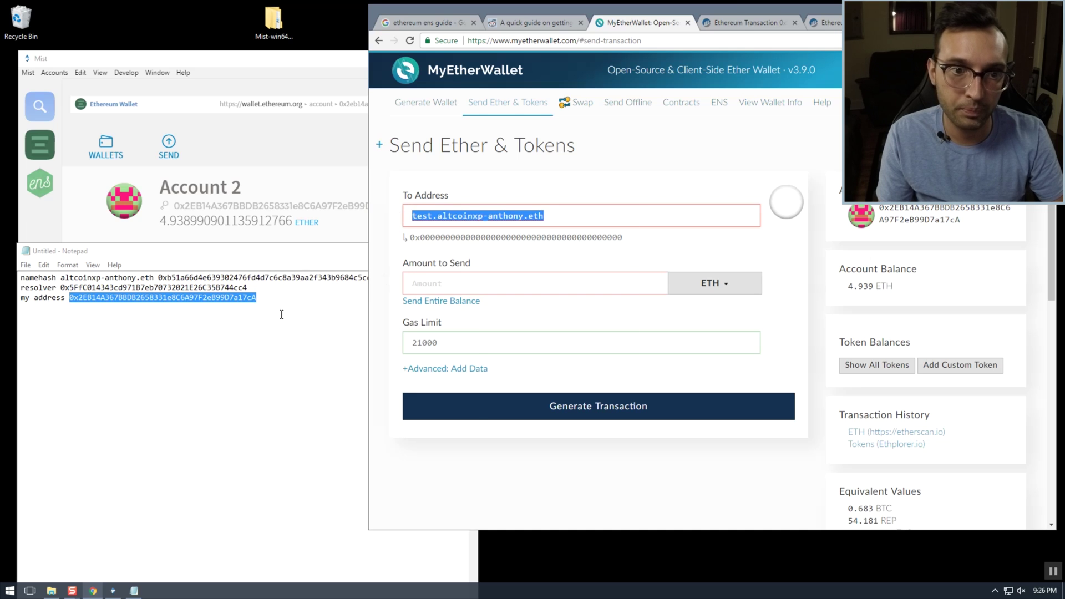
{"action": "left_click", "coordinate": [281, 312]}
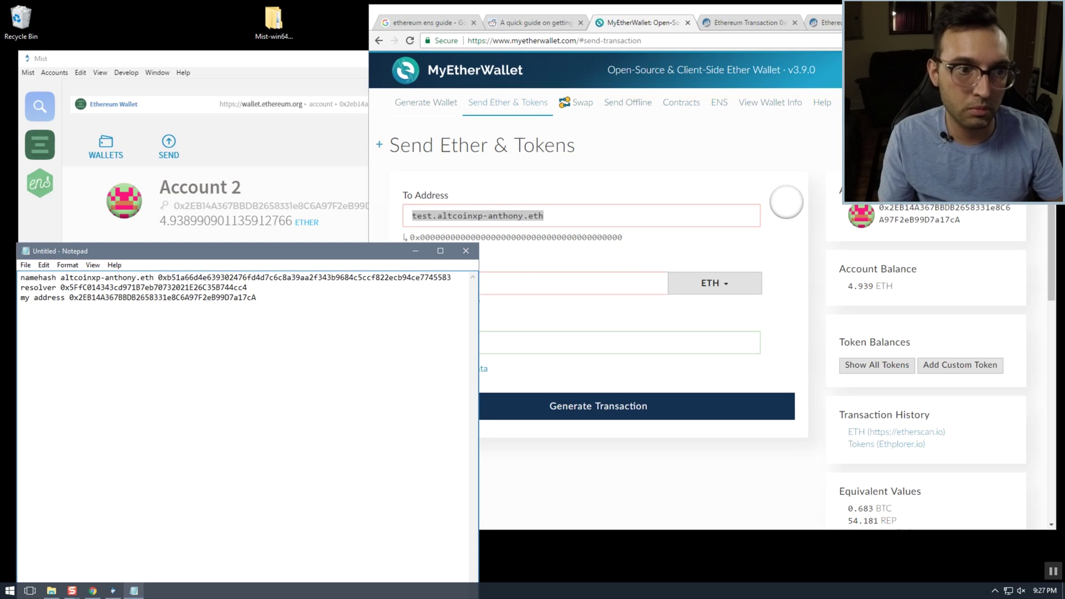
{"action": "key", "text": "ctrl+v"}
Close the MyEtherWallet and Etherscan tabs and scroll the Reddit guide to the subnode steps
{"action": "left_click", "coordinate": [562, 215]}
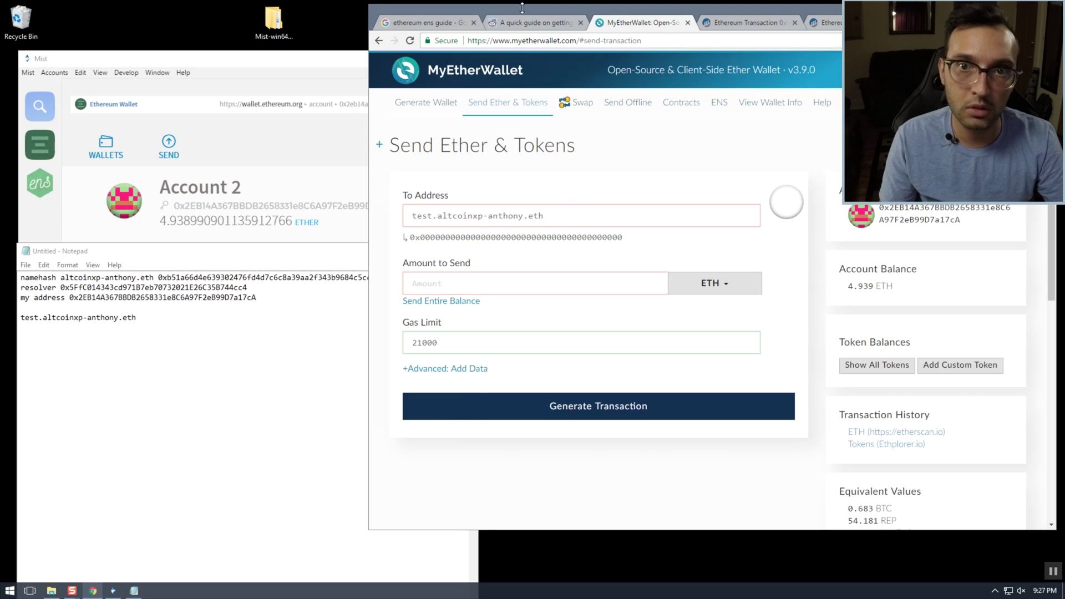
{"action": "left_click", "coordinate": [532, 23]}
{"action": "scroll", "coordinate": [422, 298], "scroll_direction": "down", "scroll_amount": 5}
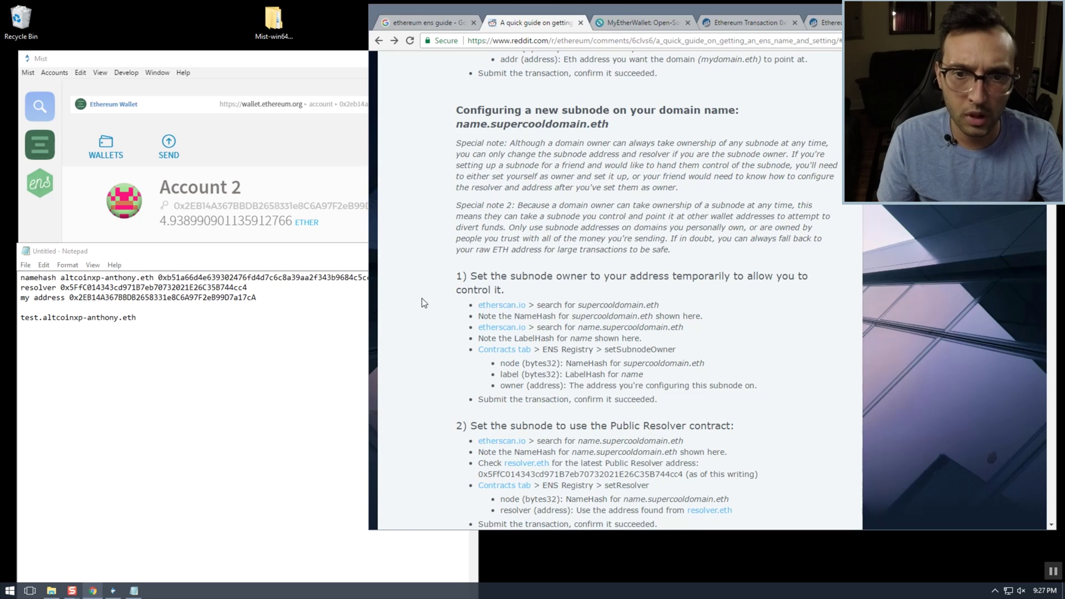
{"action": "left_click", "coordinate": [687, 22]}
{"action": "left_click", "coordinate": [687, 23]}
{"action": "left_click", "coordinate": [687, 23]}
{"action": "scroll", "coordinate": [497, 231], "scroll_direction": "down", "scroll_amount": 1}
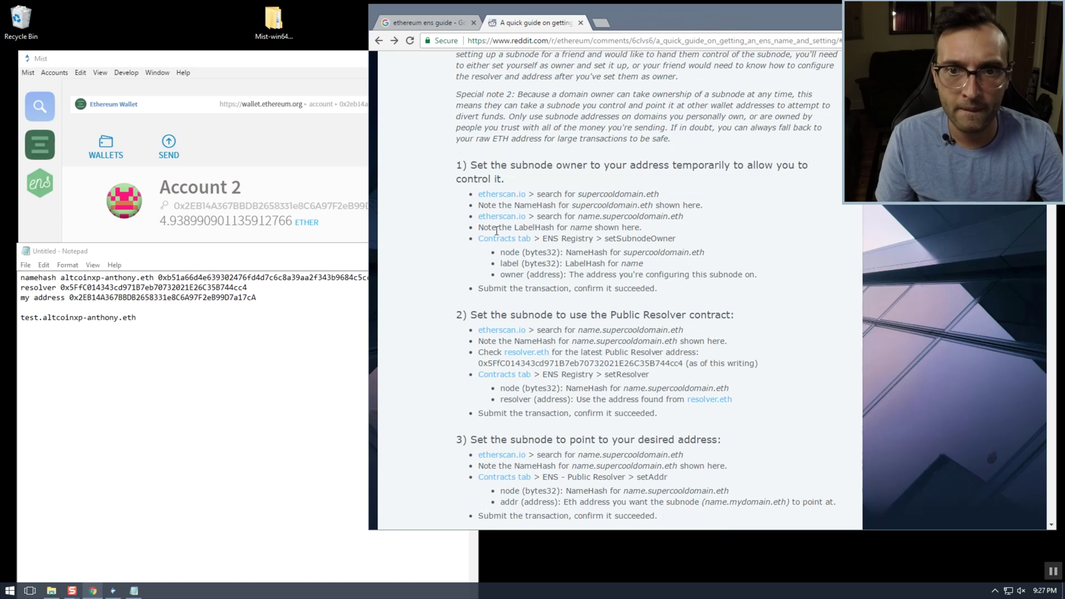
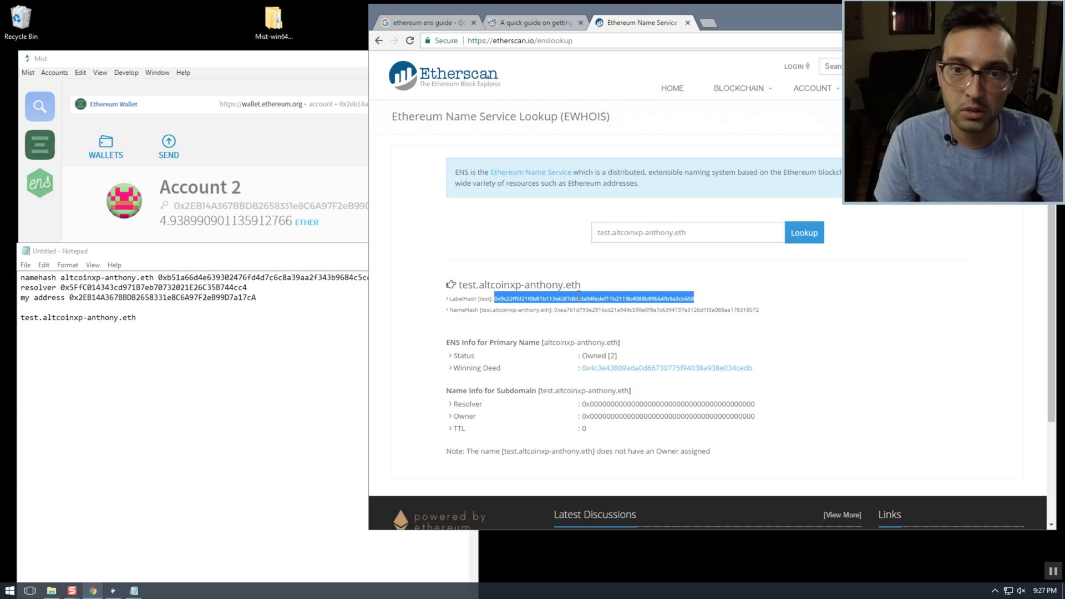
Copy the test subdomain's LabelHash from Etherscan and paste it into the Notepad notes
{"action": "left_click", "coordinate": [593, 303]}
{"action": "left_click", "coordinate": [227, 327]}
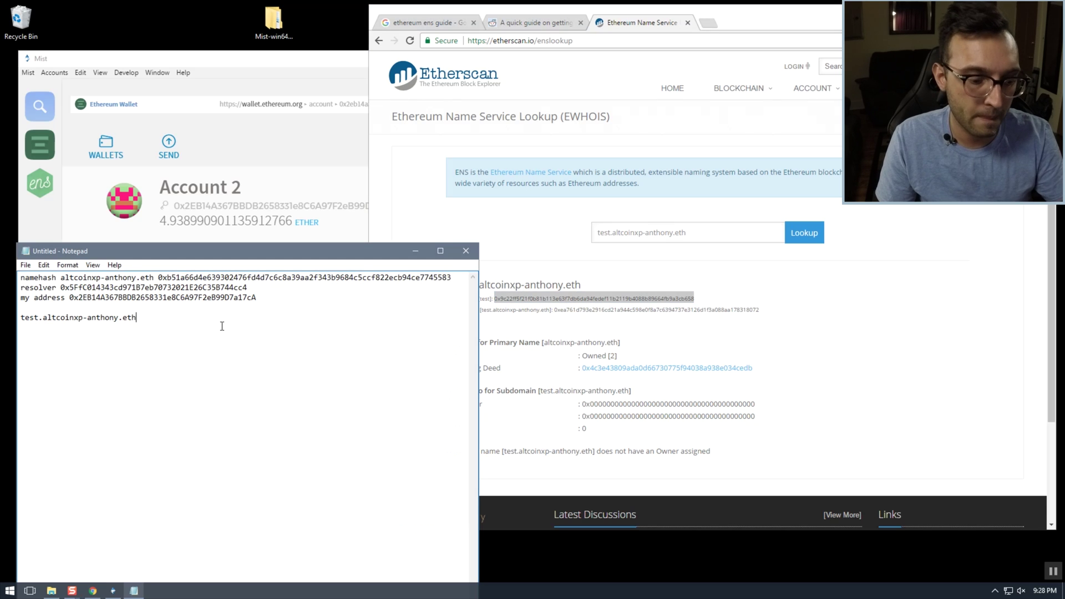
{"action": "key", "text": "ctrl+v"}
Check the guide's setSubnodeOwner step, then open MyEtherWallet's list of existing contracts
{"action": "left_click", "coordinate": [551, 12]}
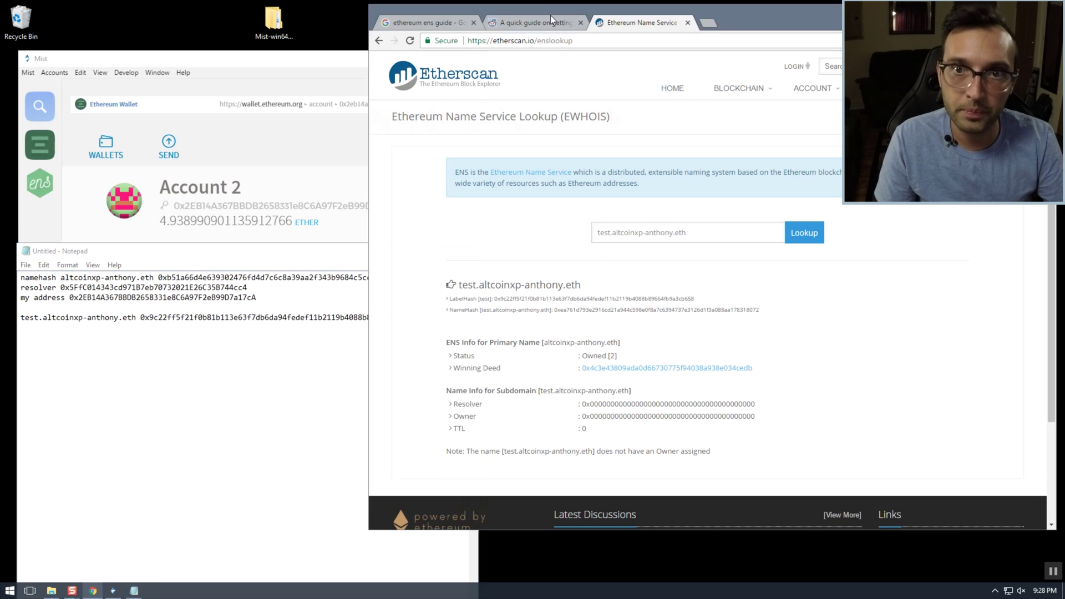
{"action": "left_click", "coordinate": [551, 22]}
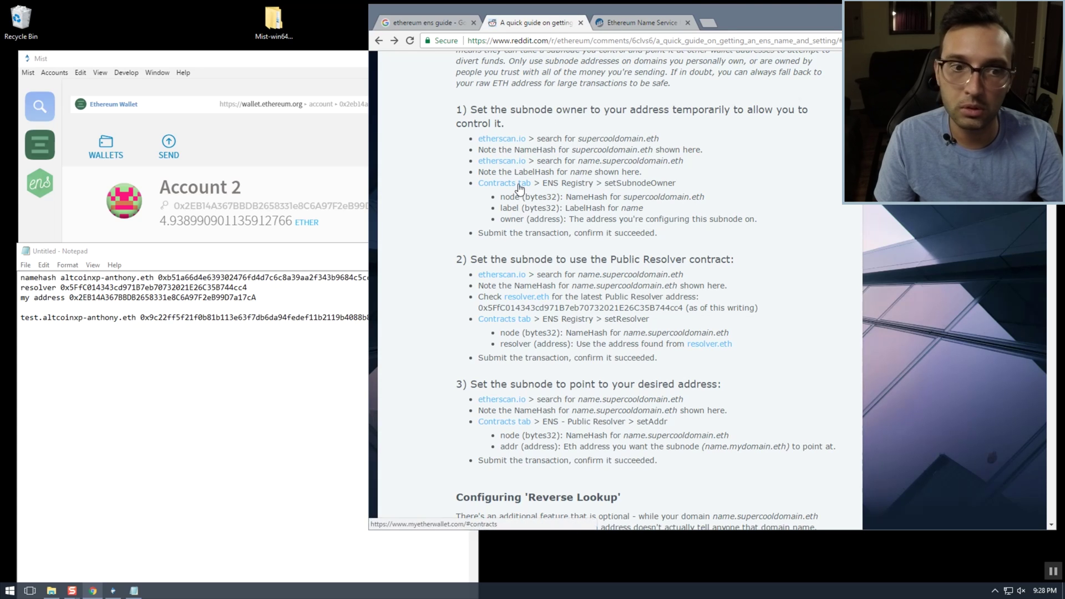
{"action": "left_click_drag", "start_coordinate": [74, 298], "coordinate": [172, 300]}
{"action": "left_click", "coordinate": [175, 298]}
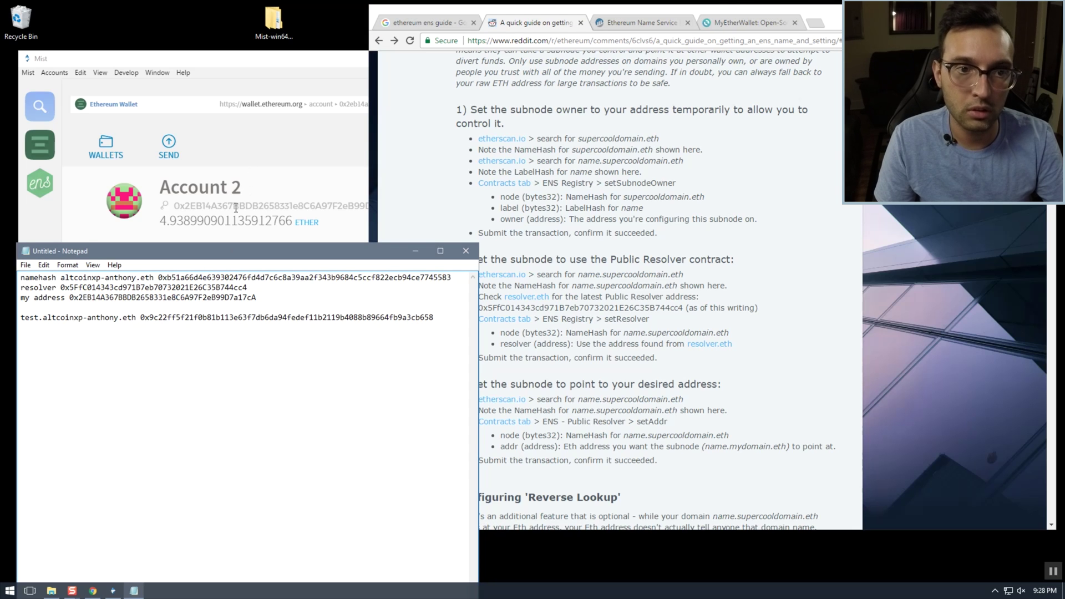
{"action": "left_click", "coordinate": [737, 17]}
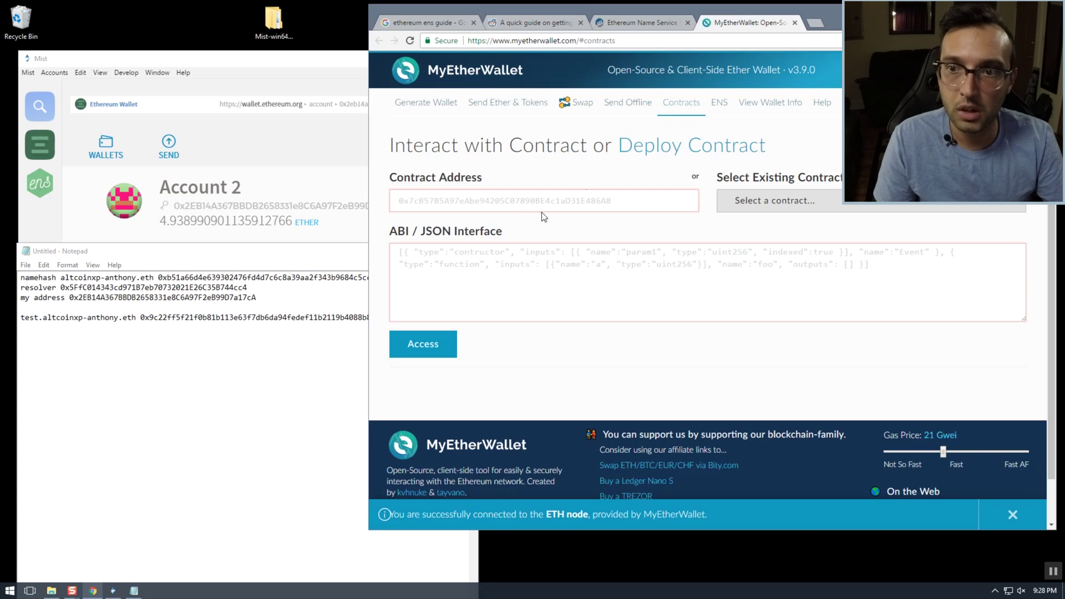
{"action": "left_click", "coordinate": [541, 23]}
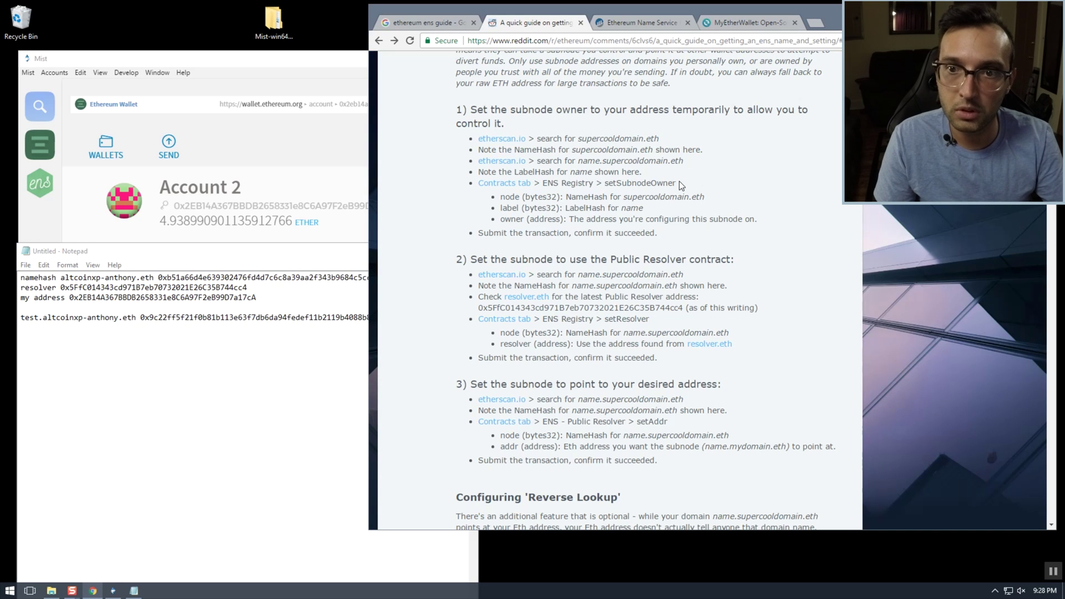
{"action": "left_click_drag", "start_coordinate": [679, 183], "coordinate": [615, 182]}
{"action": "left_click", "coordinate": [734, 23]}
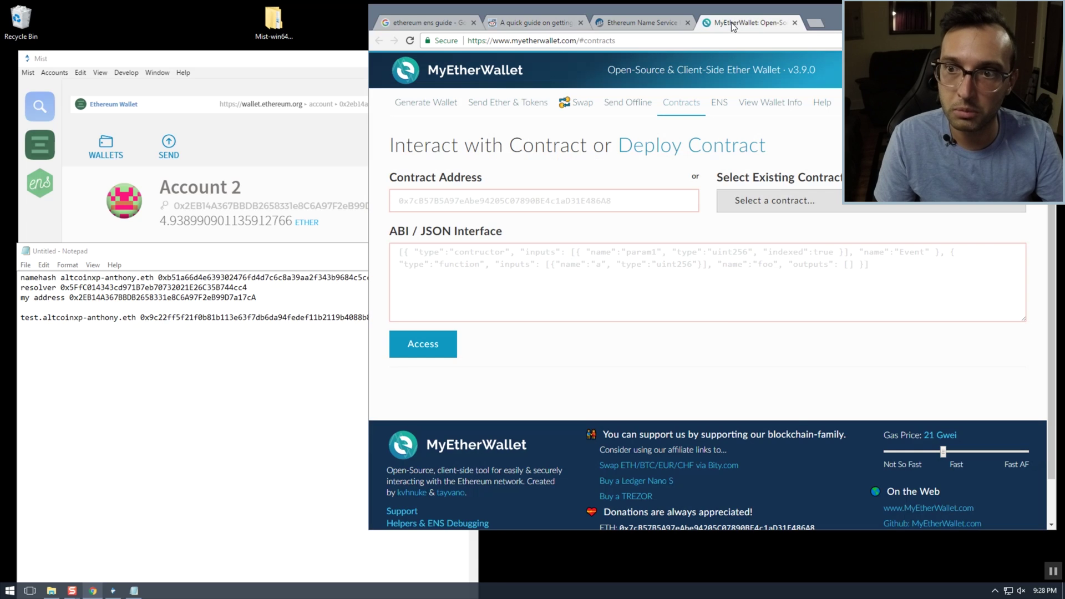
{"action": "left_click", "coordinate": [798, 202]}
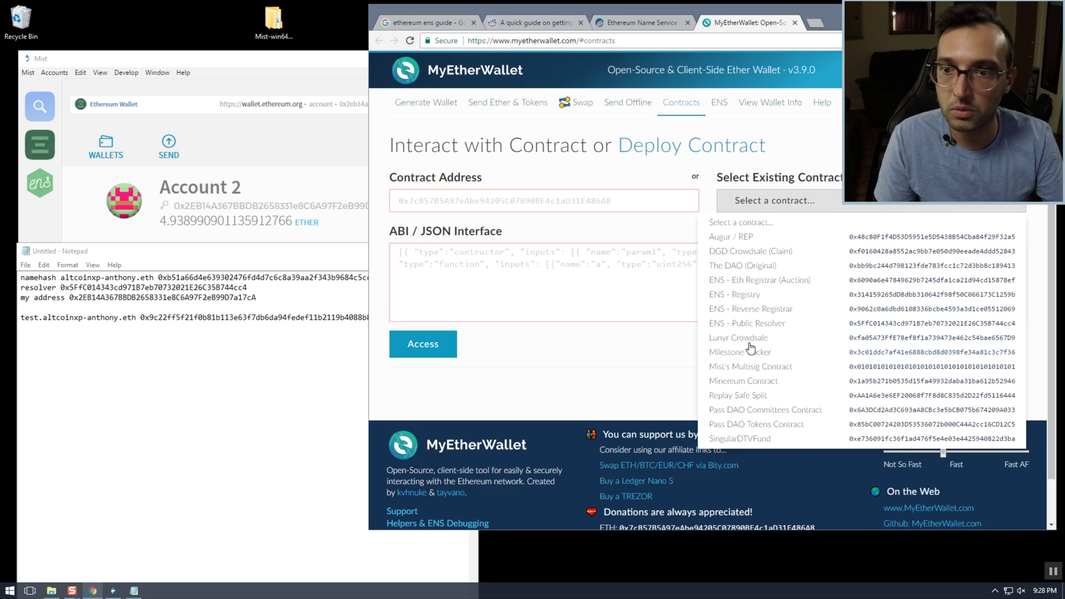
Load the ENS - Registry contract and select its setSubnodeOwner function
{"action": "left_click", "coordinate": [747, 295]}
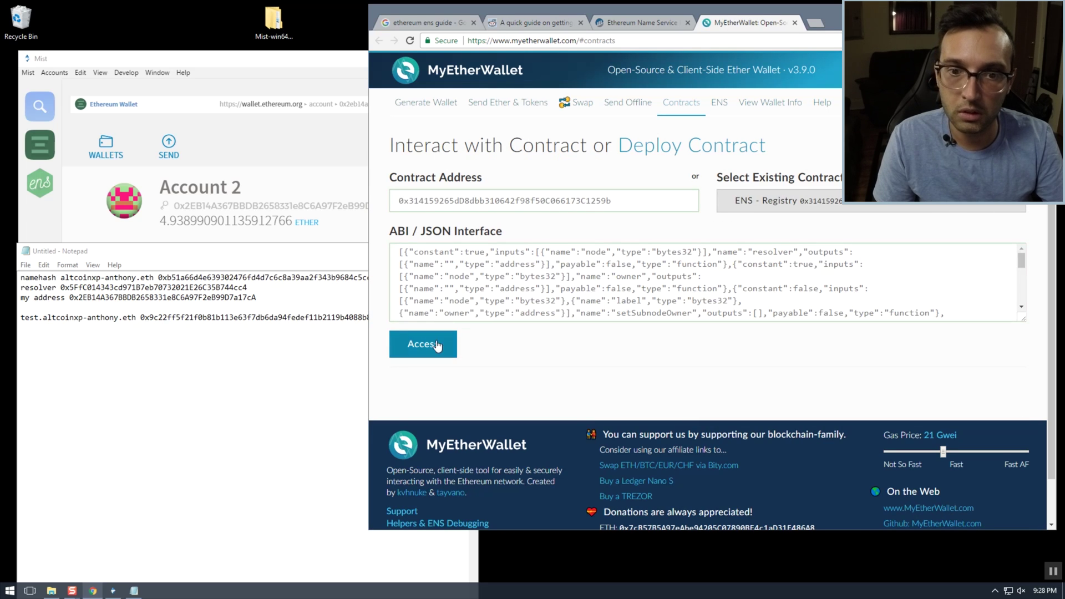
{"action": "left_click", "coordinate": [438, 344]}
{"action": "scroll", "coordinate": [457, 346], "scroll_direction": "down", "scroll_amount": 2}
{"action": "left_click", "coordinate": [439, 310]}
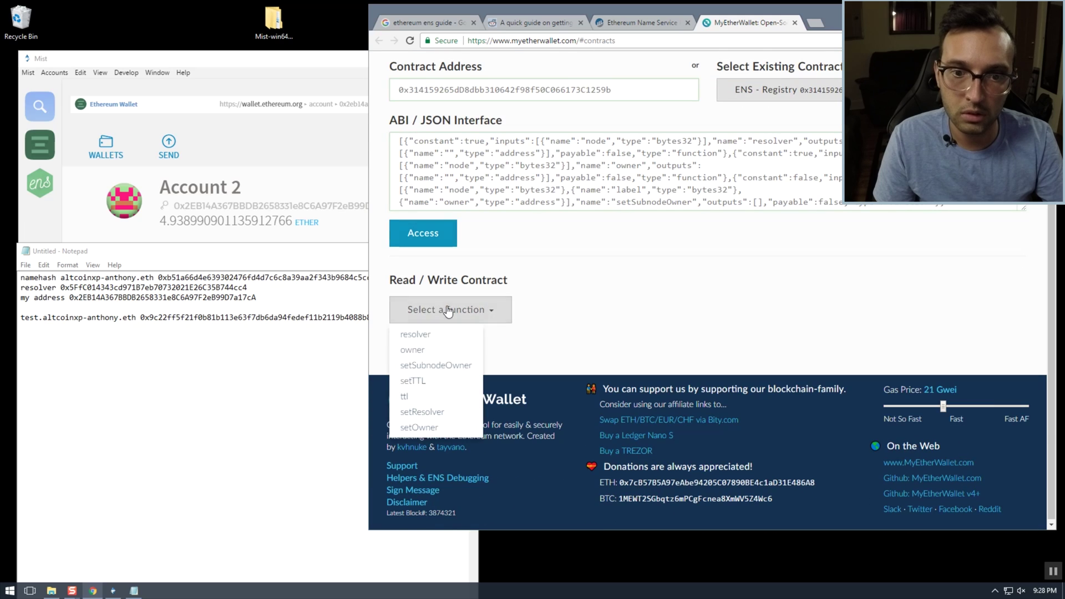
{"action": "left_click", "coordinate": [446, 366]}
{"action": "scroll", "coordinate": [386, 348], "scroll_direction": "down", "scroll_amount": 2}
Fill the node field with the domain's namehash copied from the notes
{"action": "left_click", "coordinate": [412, 250]}
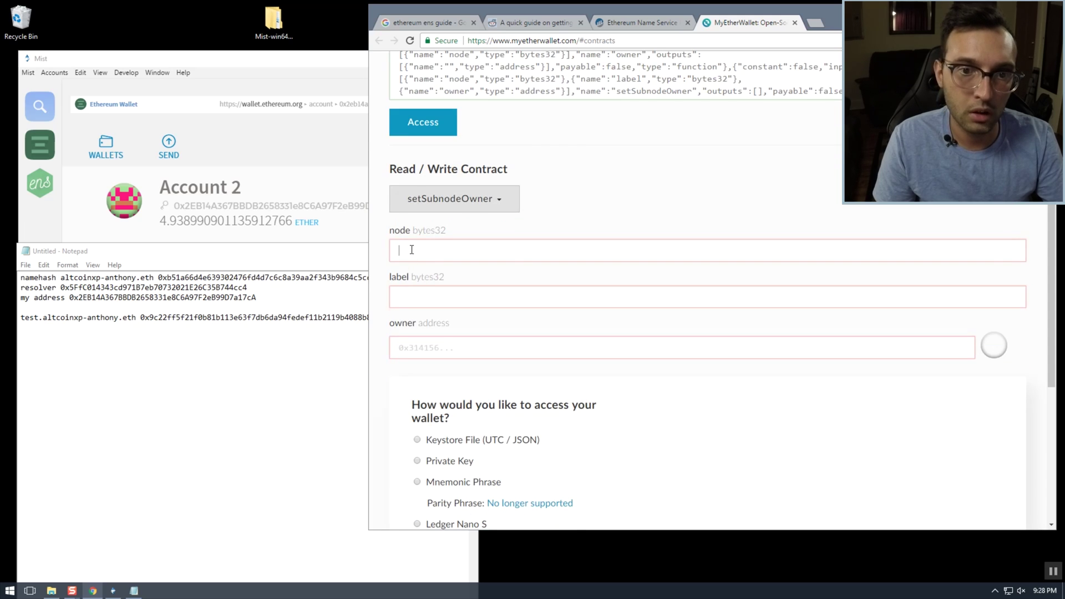
{"action": "double_click", "coordinate": [208, 277]}
{"action": "right_click", "coordinate": [217, 278]}
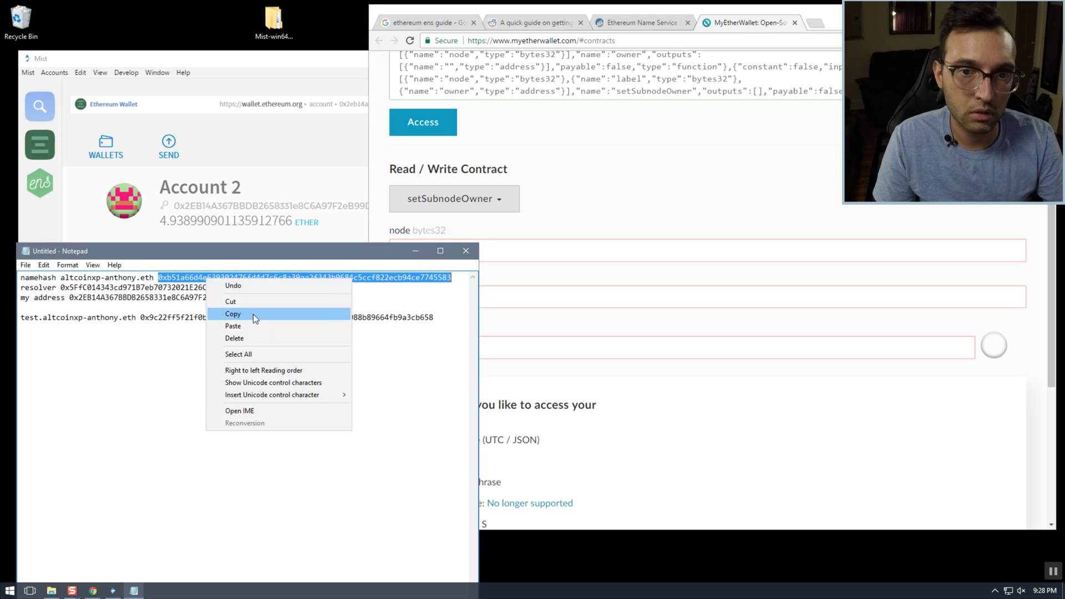
{"action": "left_click", "coordinate": [253, 315]}
{"action": "left_click", "coordinate": [506, 249]}
{"action": "right_click", "coordinate": [507, 249]}
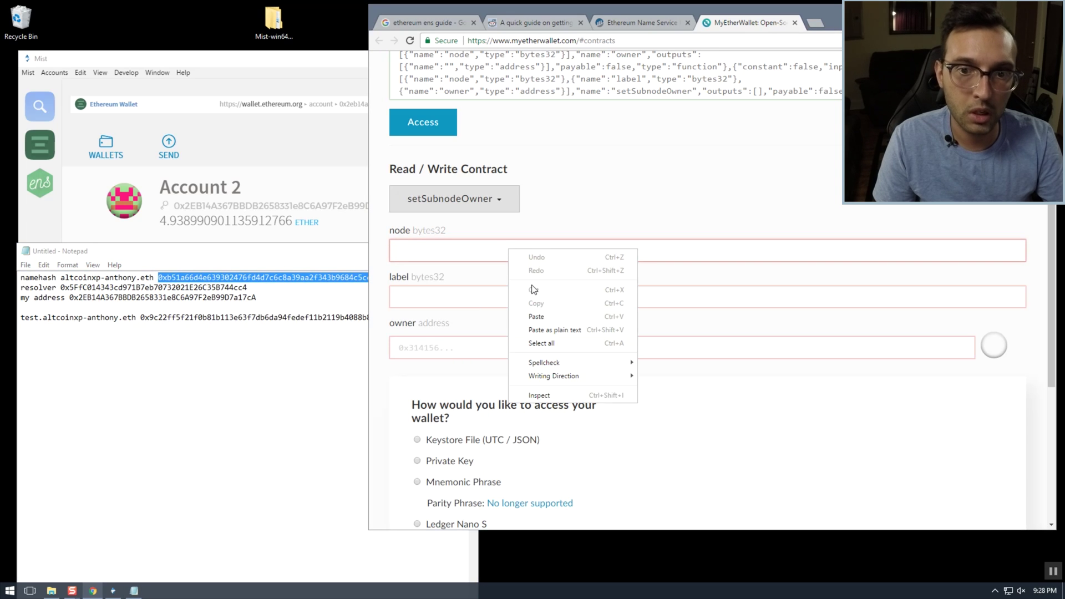
{"action": "left_click", "coordinate": [541, 315]}
Fill the label field with the test subdomain's LabelHash from the notes
{"action": "double_click", "coordinate": [236, 320]}
{"action": "right_click", "coordinate": [235, 322]}
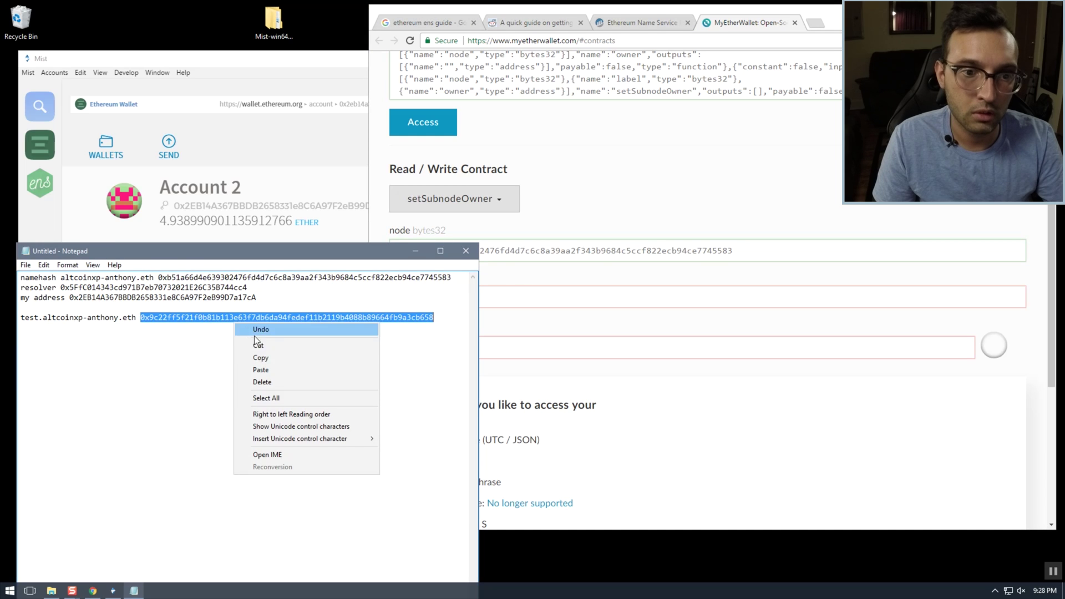
{"action": "left_click", "coordinate": [269, 358]}
{"action": "left_click", "coordinate": [506, 288]}
{"action": "right_click", "coordinate": [518, 288]}
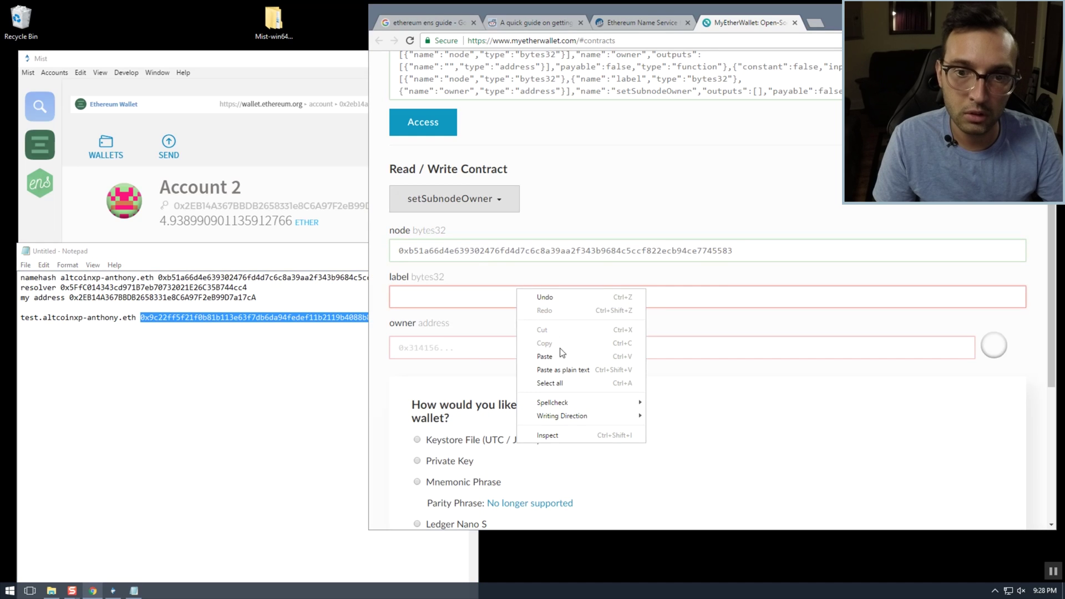
{"action": "left_click", "coordinate": [559, 352]}
Set the owner field to your own wallet address and choose keystore file access
{"action": "double_click", "coordinate": [172, 298]}
{"action": "right_click", "coordinate": [172, 298]}
{"action": "left_click", "coordinate": [221, 333]}
{"action": "left_click", "coordinate": [526, 350]}
{"action": "right_click", "coordinate": [526, 349]}
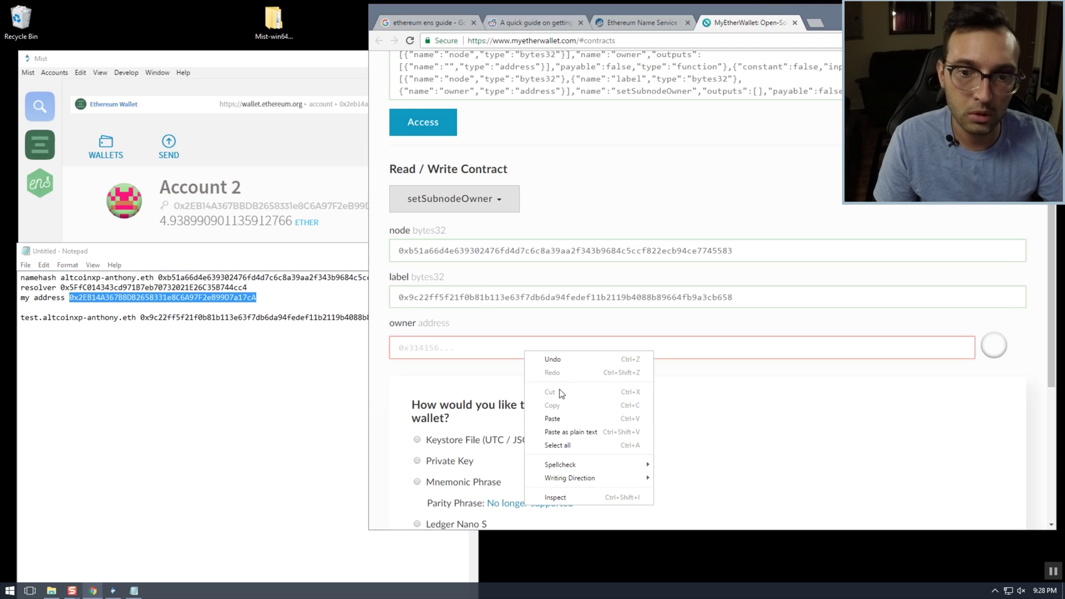
{"action": "left_click", "coordinate": [561, 418]}
{"action": "scroll", "coordinate": [379, 426], "scroll_direction": "down", "scroll_amount": 2}
{"action": "left_click", "coordinate": [416, 329]}
Load the UTC keystore file and unlock the wallet with its password
{"action": "left_click", "coordinate": [688, 319]}
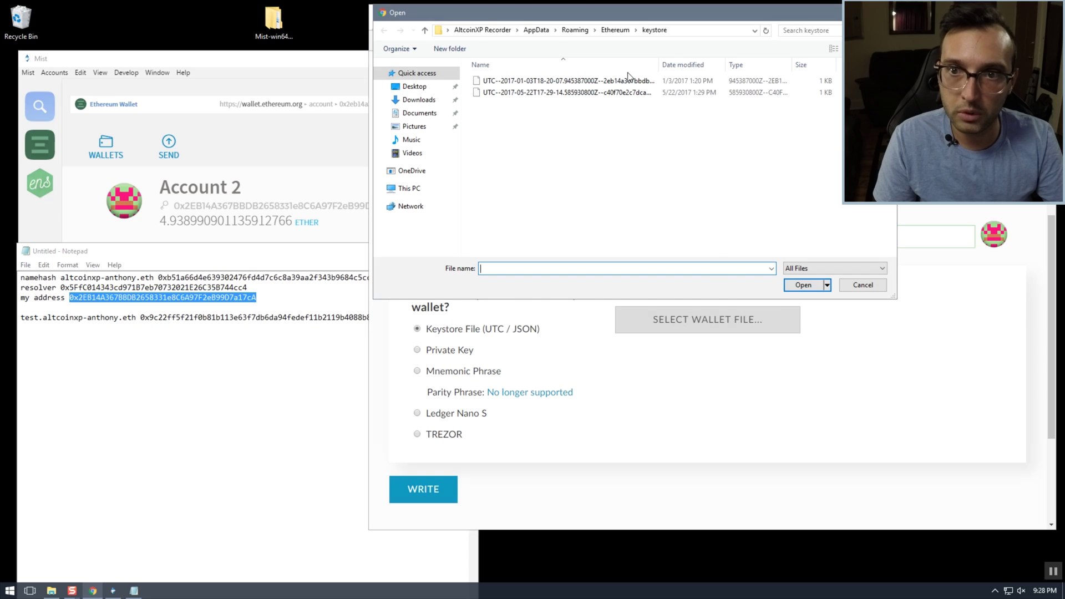
{"action": "double_click", "coordinate": [566, 80]}
{"action": "left_click", "coordinate": [703, 373]}
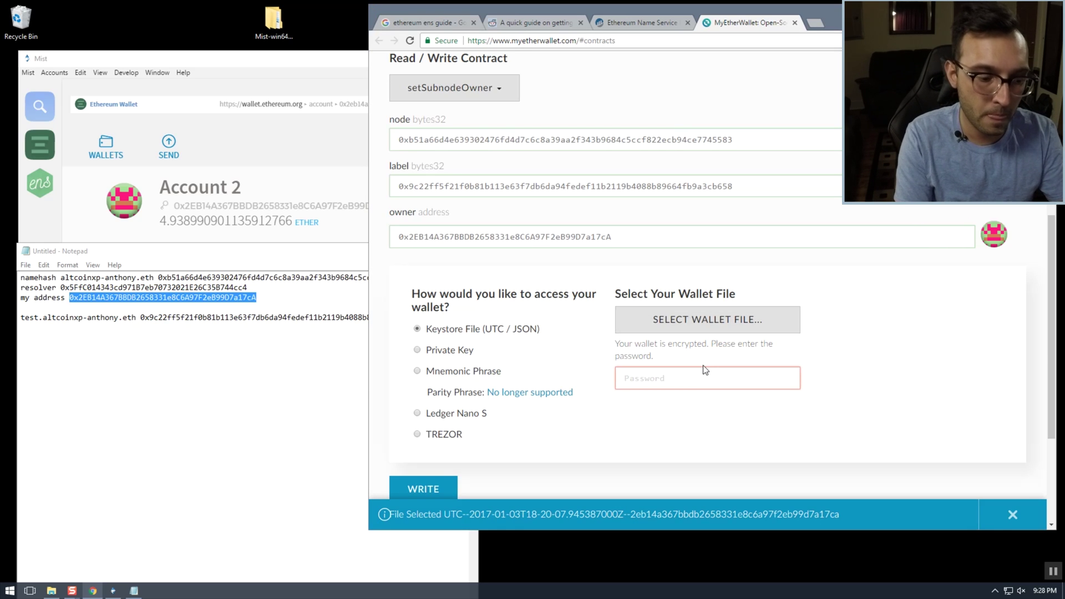
{"action": "type", "text": "•••••••"}
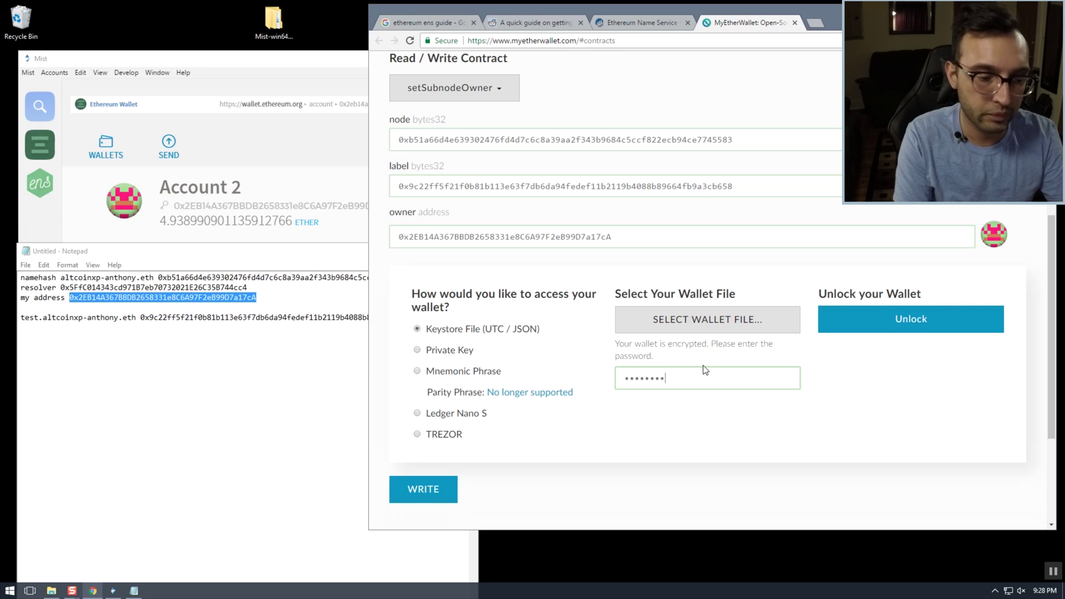
{"action": "left_click", "coordinate": [932, 325]}
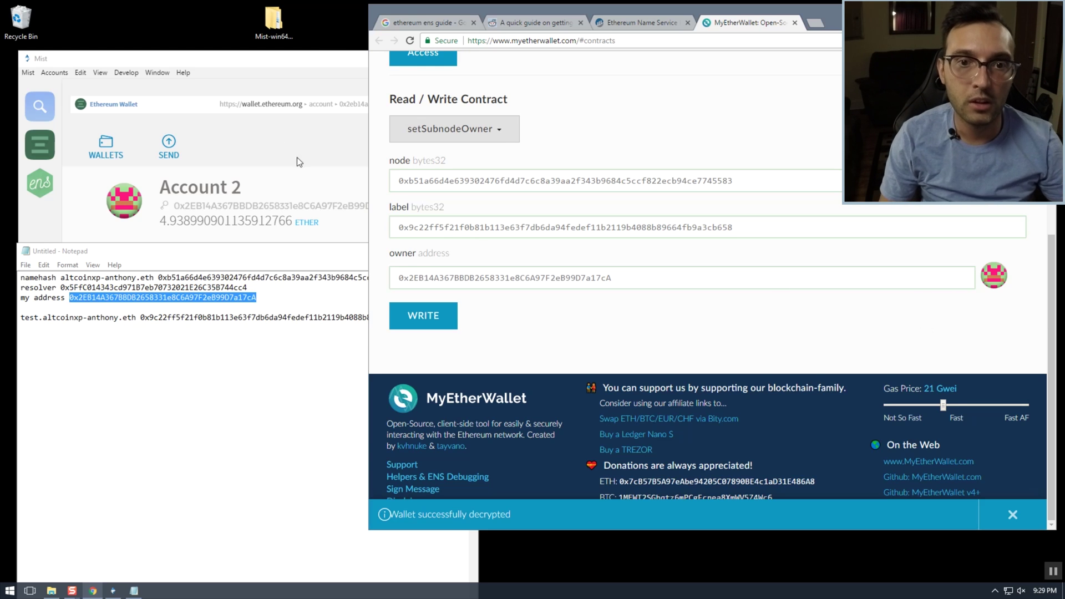
Review the guide's next instructions and the subdomain's ENS lookup, then return to the form
{"action": "left_click", "coordinate": [510, 24]}
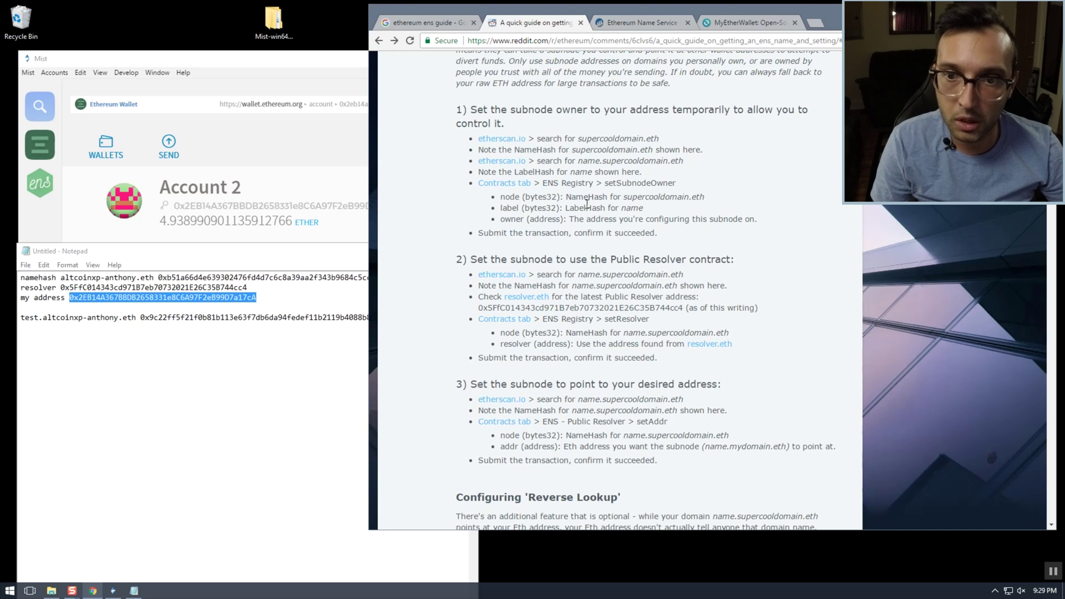
{"action": "left_click", "coordinate": [611, 23]}
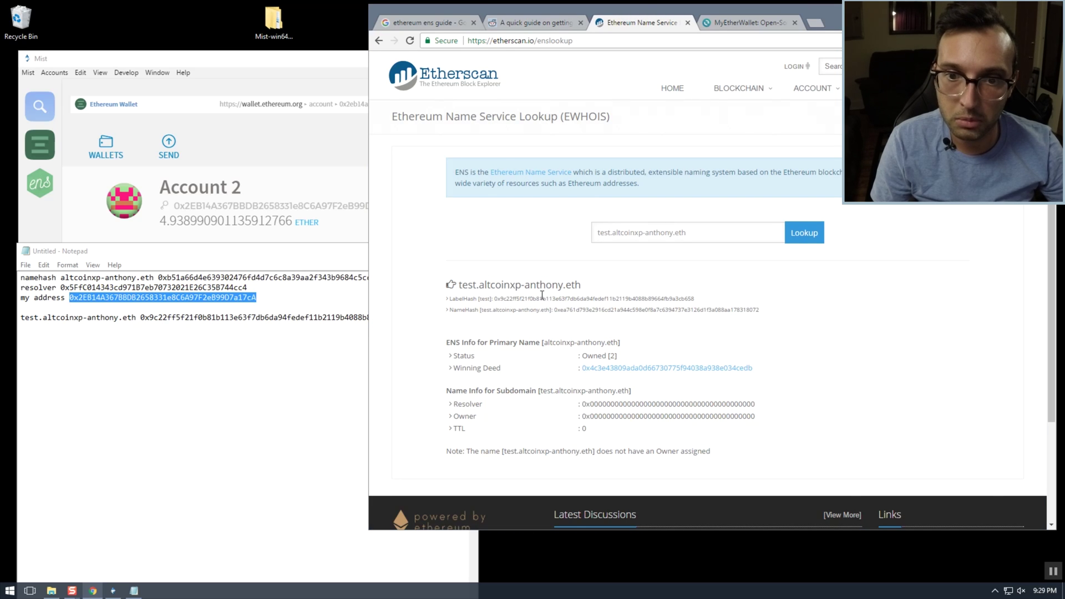
{"action": "left_click", "coordinate": [740, 22]}
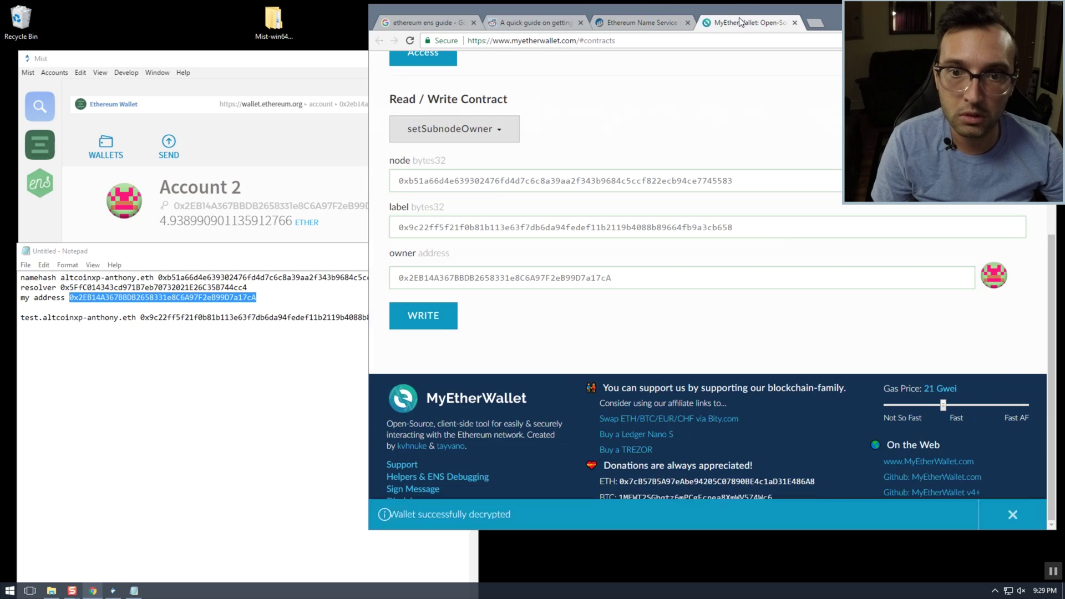
Write the setSubnodeOwner call, generate and confirm the transaction, then view it on Etherscan
{"action": "left_click", "coordinate": [424, 308]}
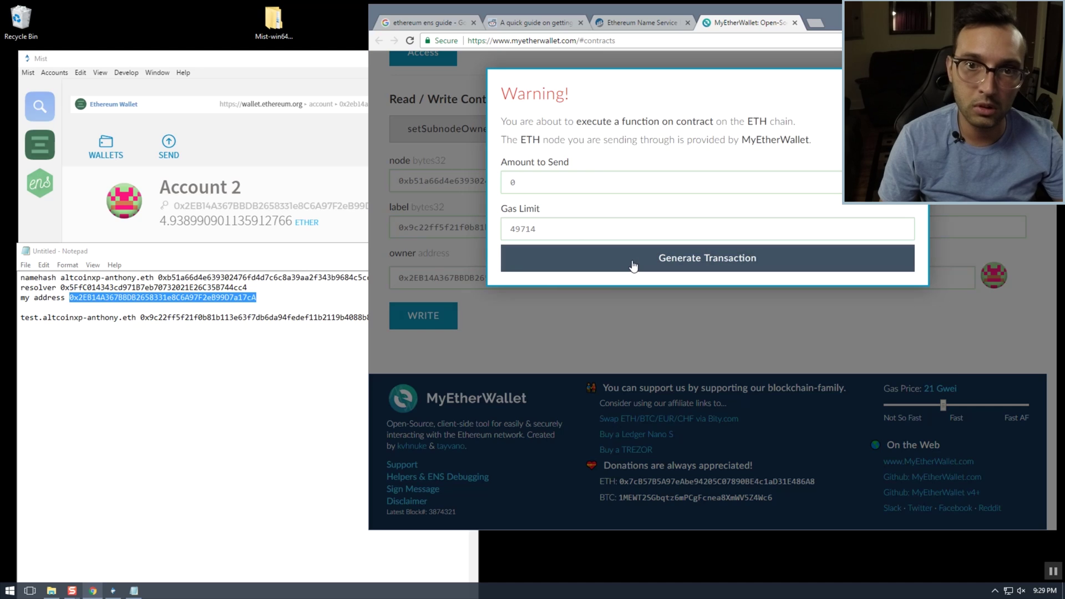
{"action": "left_click", "coordinate": [632, 264]}
{"action": "scroll", "coordinate": [744, 389], "scroll_direction": "down", "scroll_amount": 1}
{"action": "left_click", "coordinate": [777, 355]}
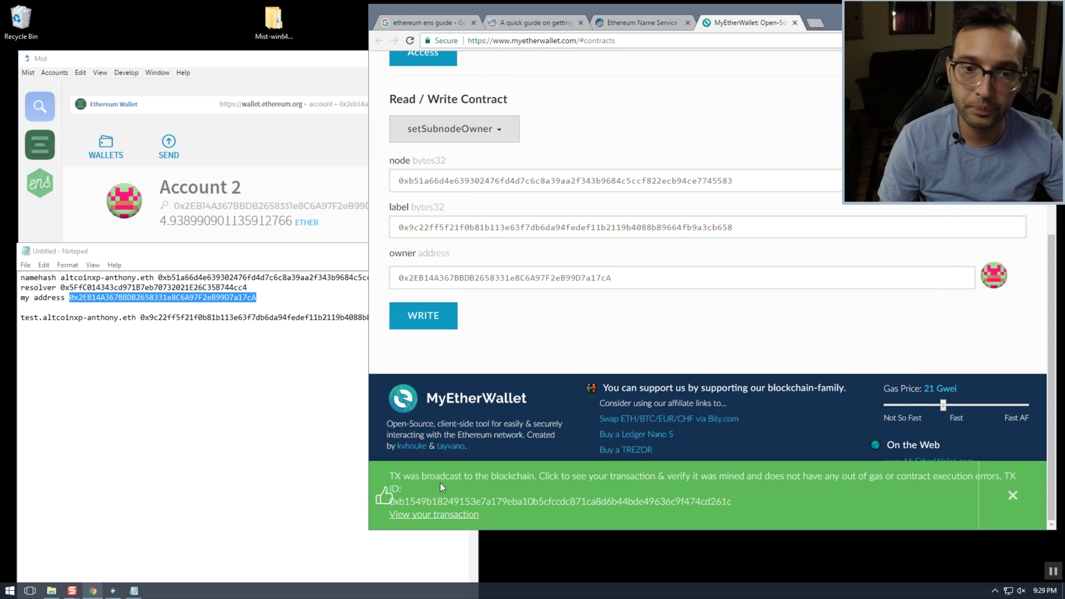
{"action": "left_click", "coordinate": [433, 514]}
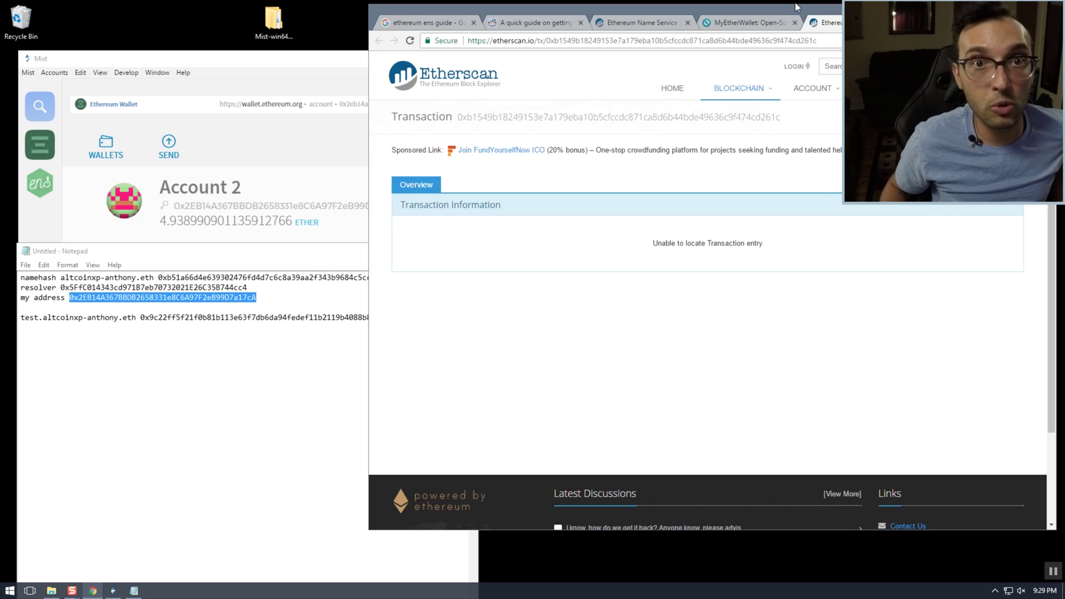
{"action": "left_click", "coordinate": [414, 39]}
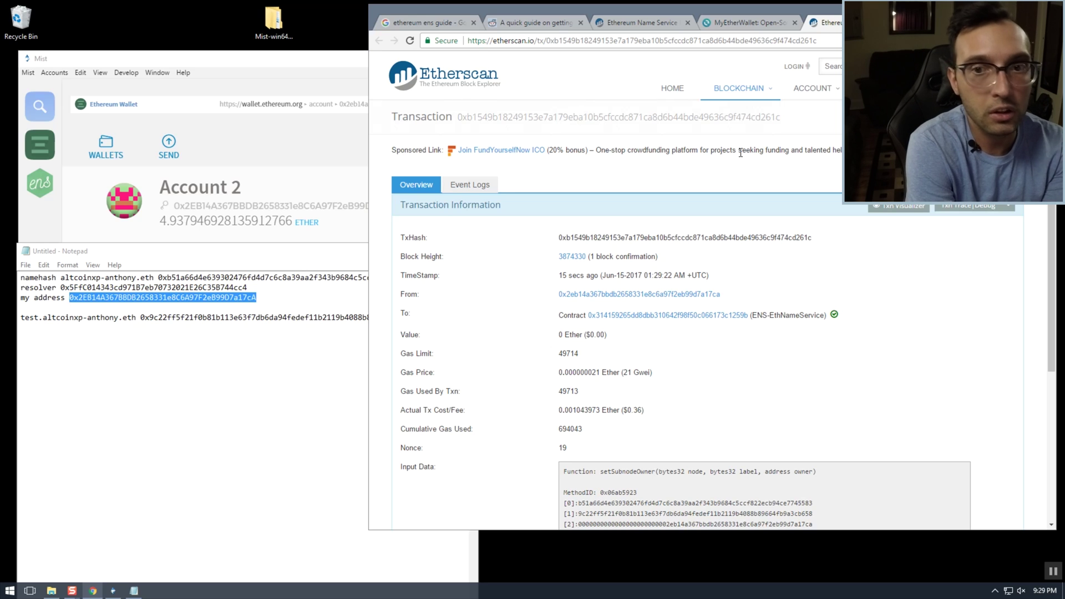
{"action": "key", "text": "ctrl+shift+Tab"}
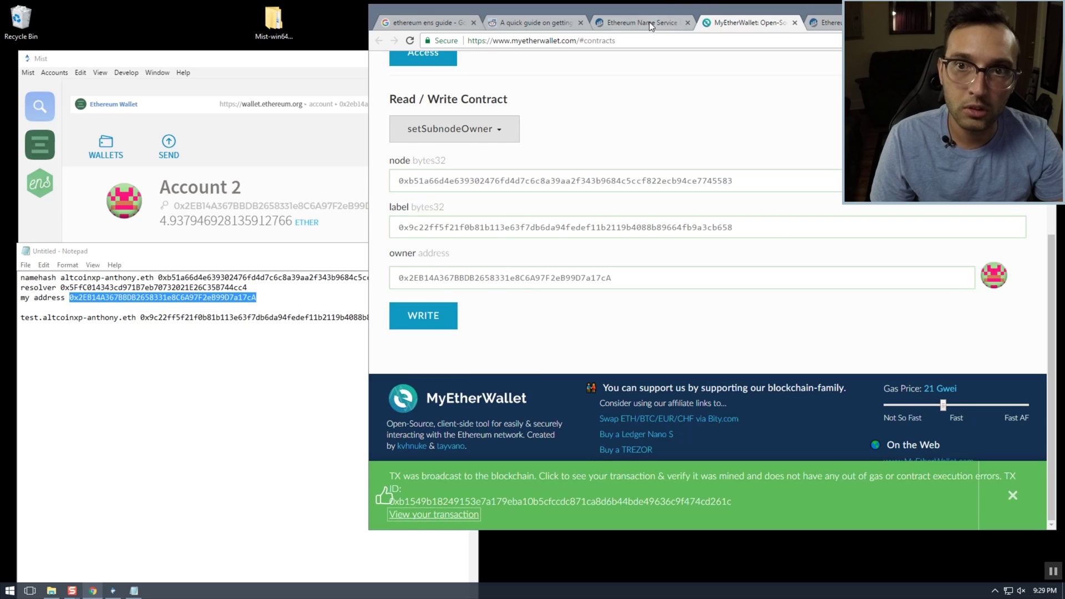
Rerun the ENS lookup to show the wallet address as the test subdomain's owner
{"action": "left_click", "coordinate": [653, 21]}
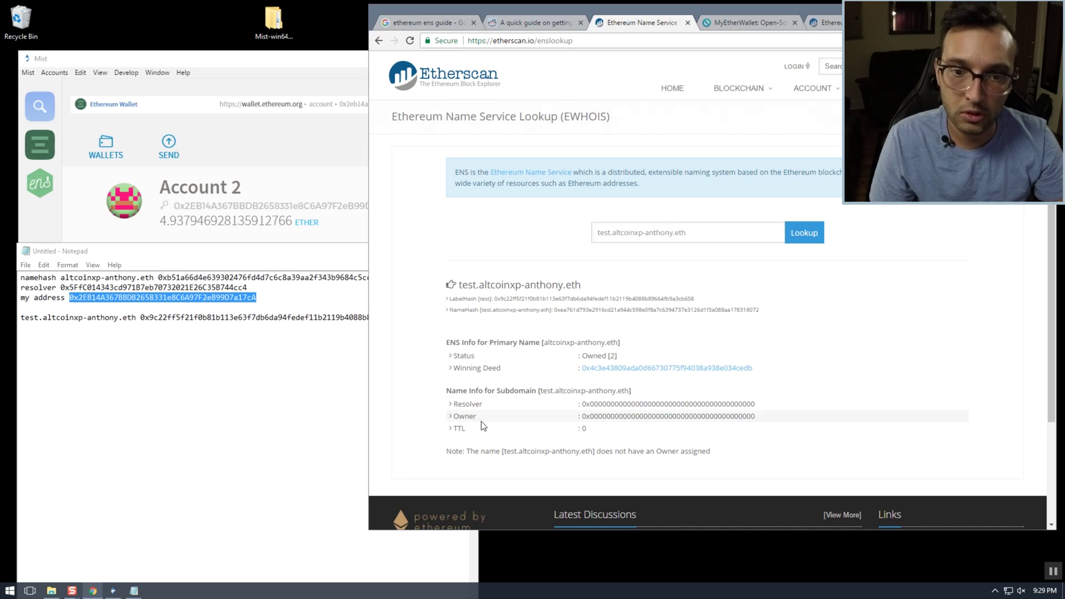
{"action": "triple_click", "coordinate": [683, 419]}
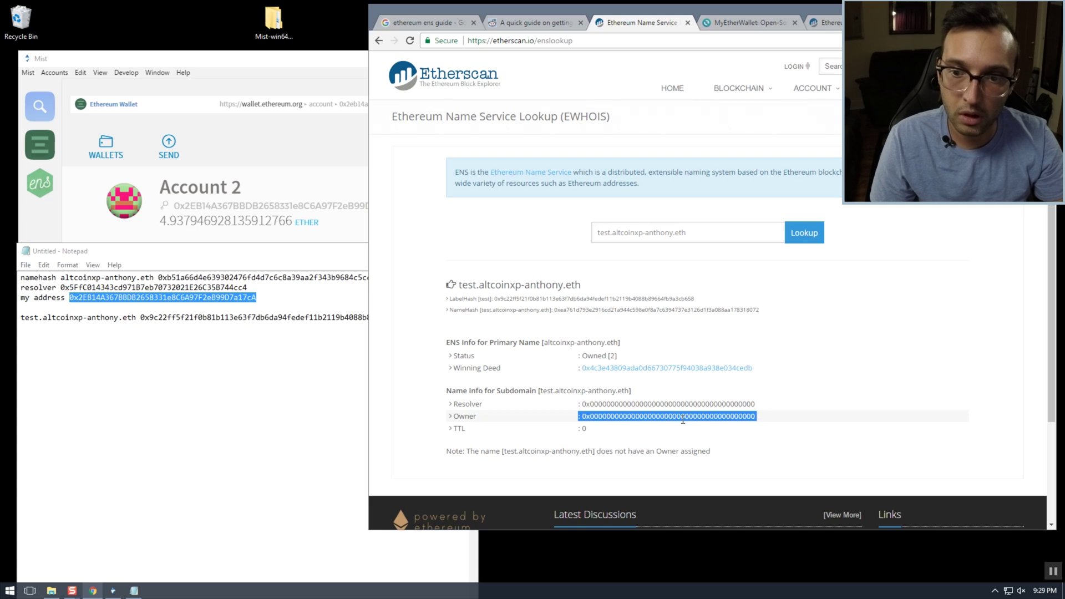
{"action": "left_click", "coordinate": [804, 233]}
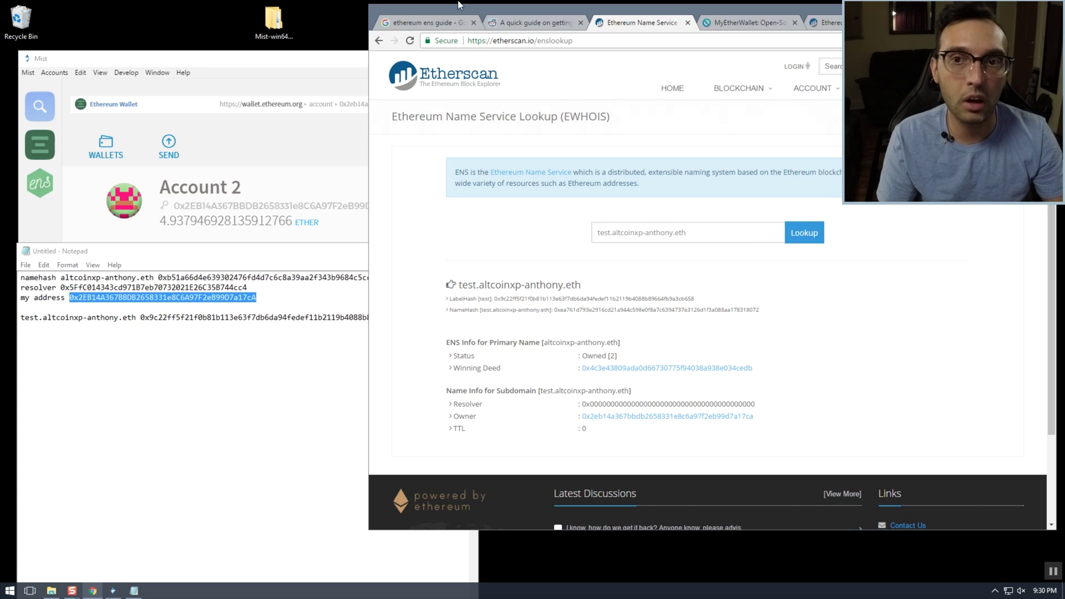
Close the extra MyEtherWallet and transaction tabs and open the guide's etherscan.io lookup in a new tab
{"action": "left_click", "coordinate": [517, 20]}
{"action": "left_click", "coordinate": [794, 23]}
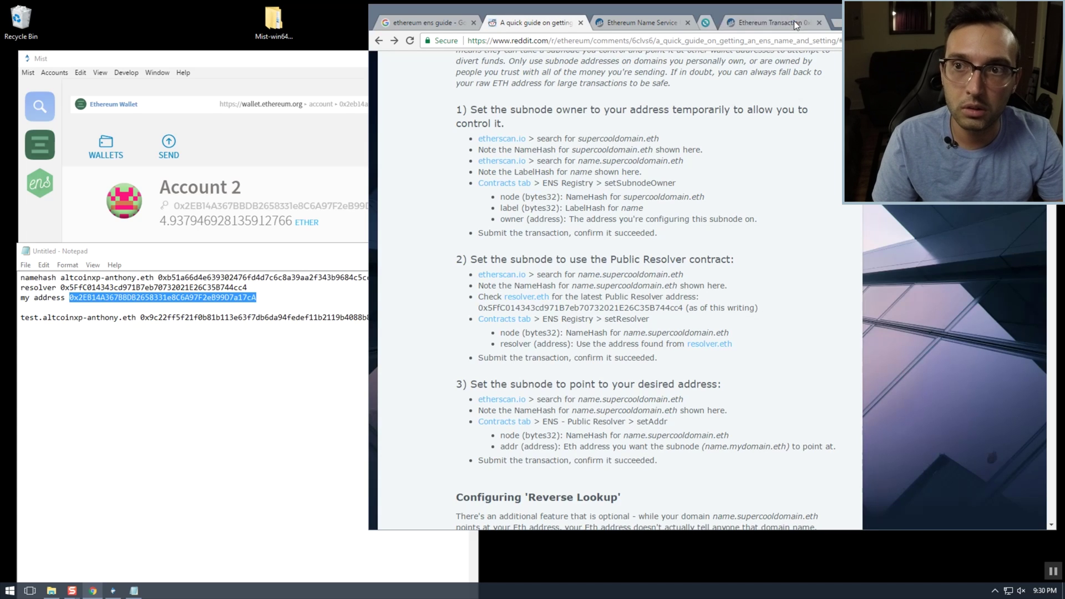
{"action": "left_click", "coordinate": [749, 23]}
{"action": "left_click", "coordinate": [794, 22]}
{"action": "left_click", "coordinate": [527, 22]}
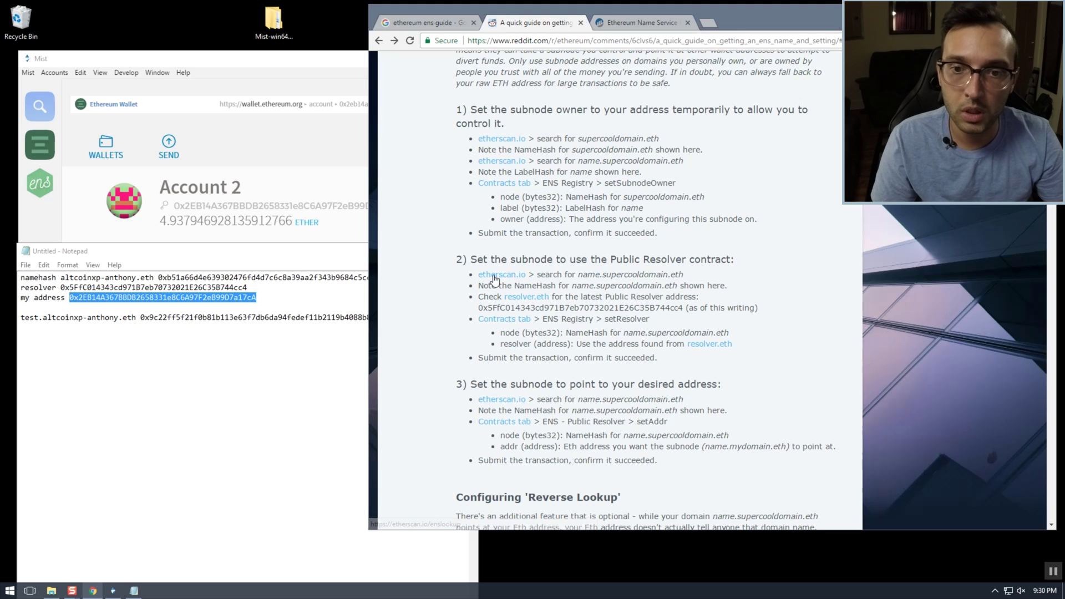
{"action": "middle_click", "coordinate": [496, 279]}
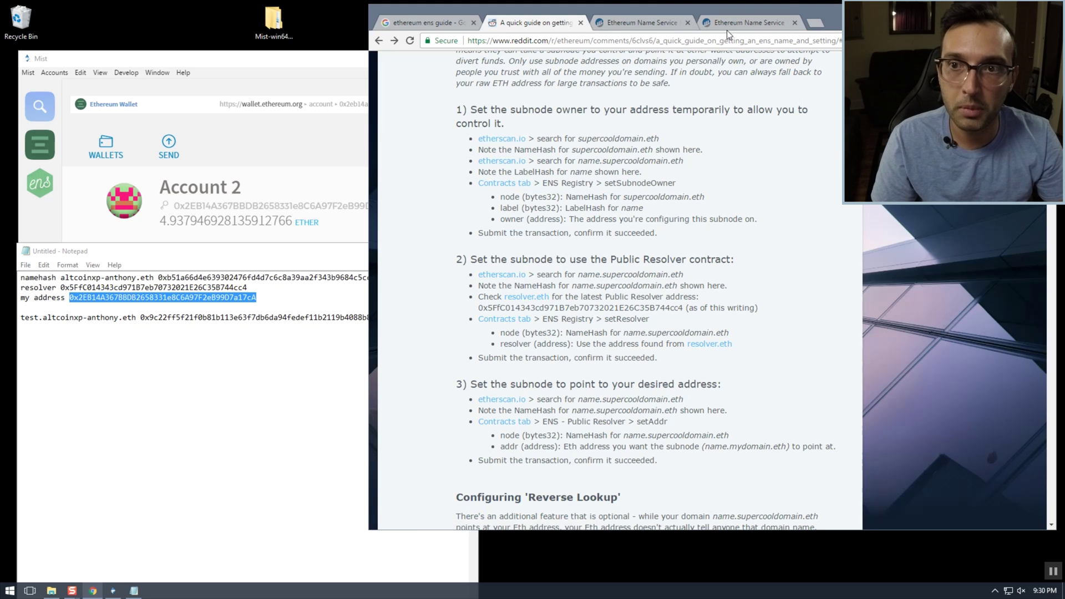
{"action": "left_click", "coordinate": [726, 28]}
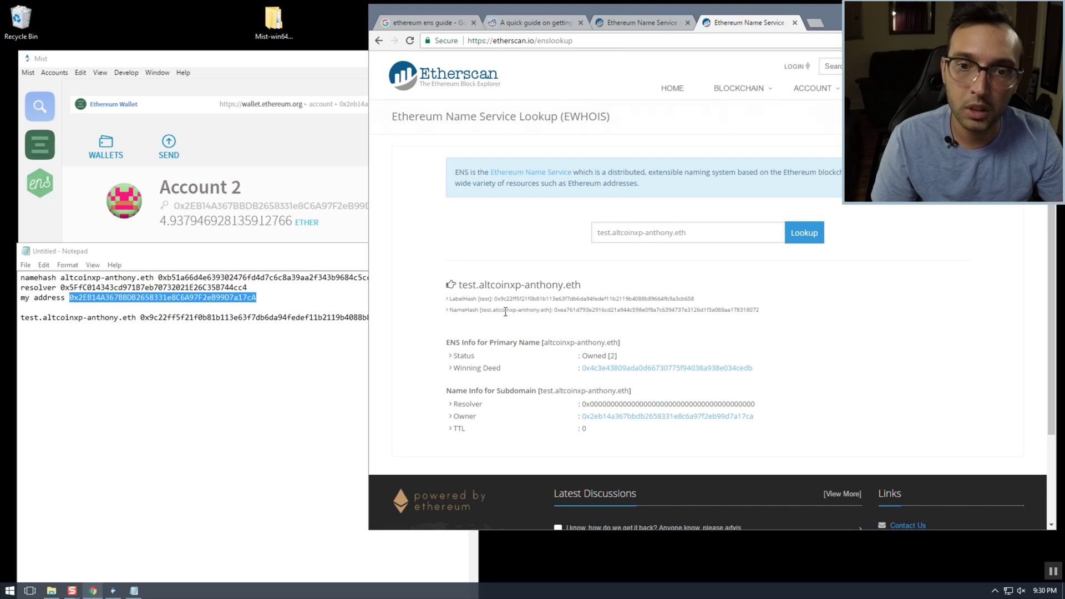
Save test.altcoinxp-anthony.eth's NameHash on a new 'namehash' line in Notepad, then return to the Reddit guide
{"action": "double_click", "coordinate": [588, 310]}
{"action": "right_click", "coordinate": [588, 310]}
{"action": "left_click", "coordinate": [607, 318]}
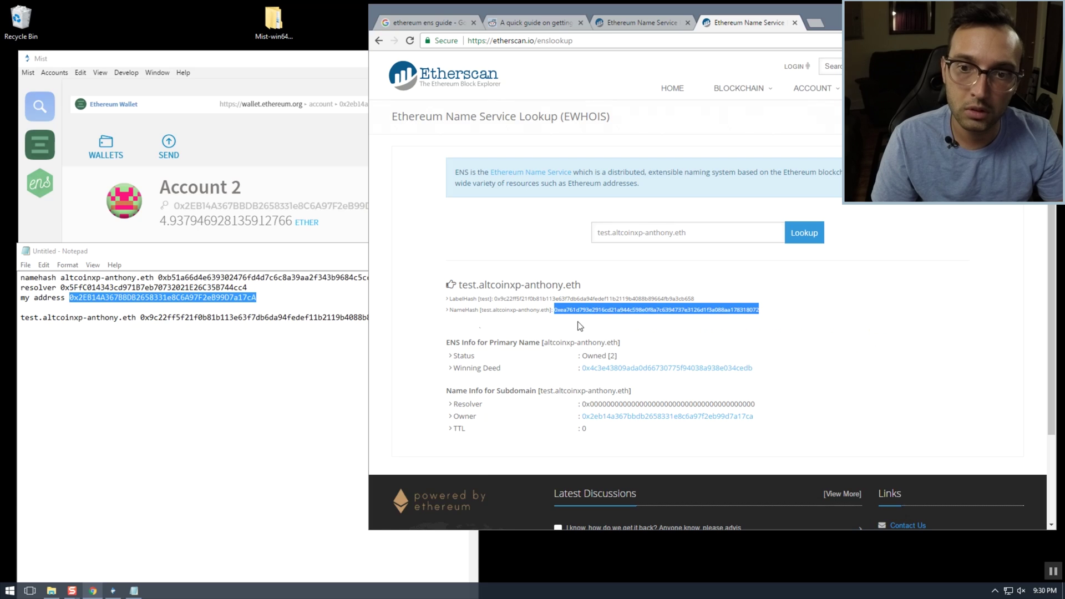
{"action": "left_click", "coordinate": [346, 327]}
{"action": "left_click", "coordinate": [444, 319]}
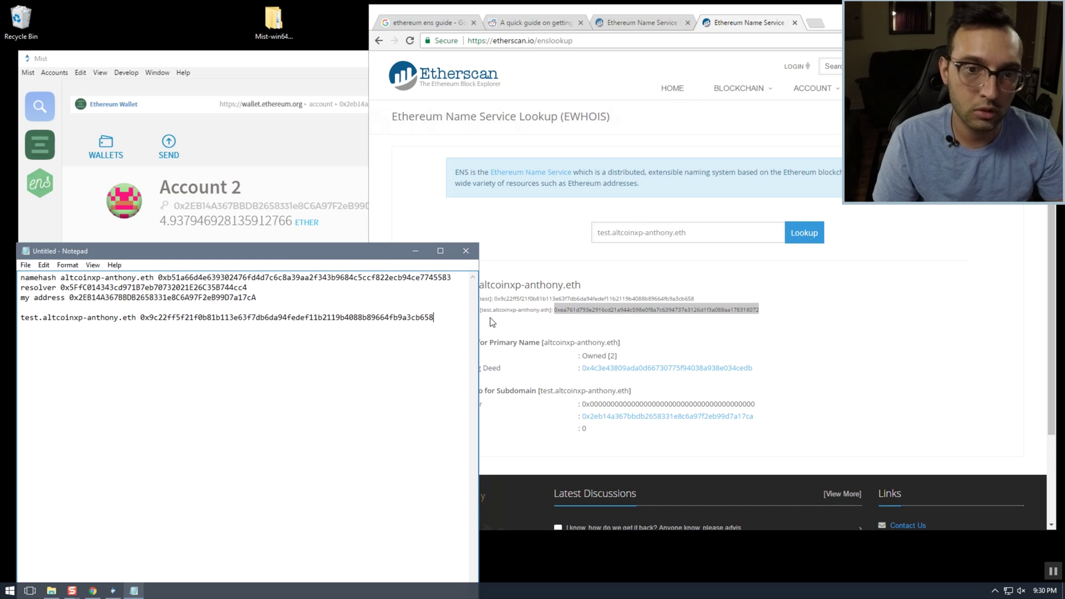
{"action": "key", "text": "Return"}
{"action": "type", "text": "namehash"}
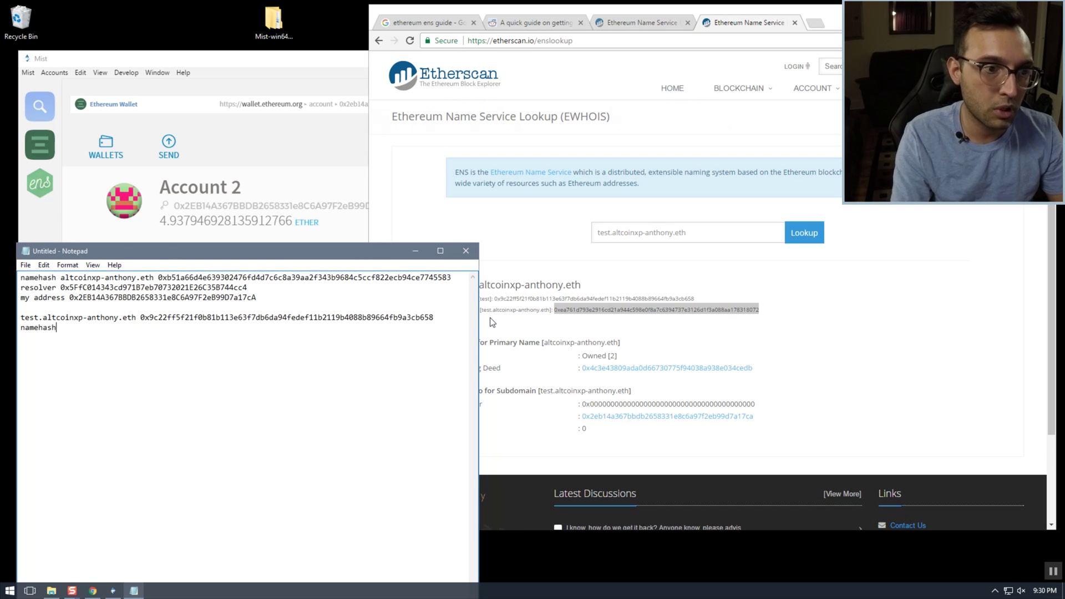
{"action": "key", "text": "ctrl+v"}
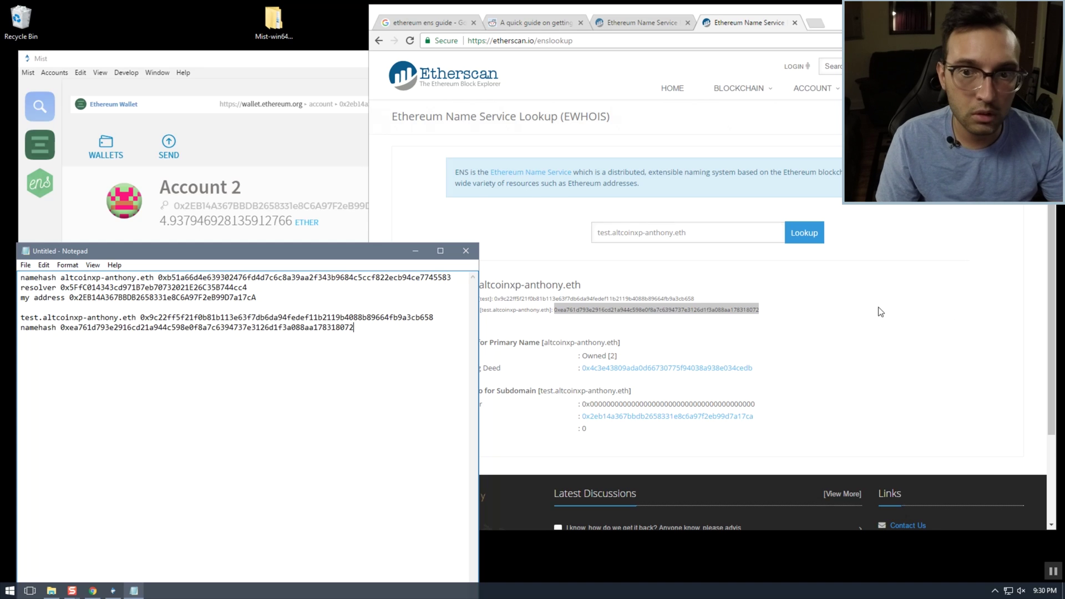
{"action": "left_click", "coordinate": [561, 31]}
{"action": "left_click", "coordinate": [561, 31]}
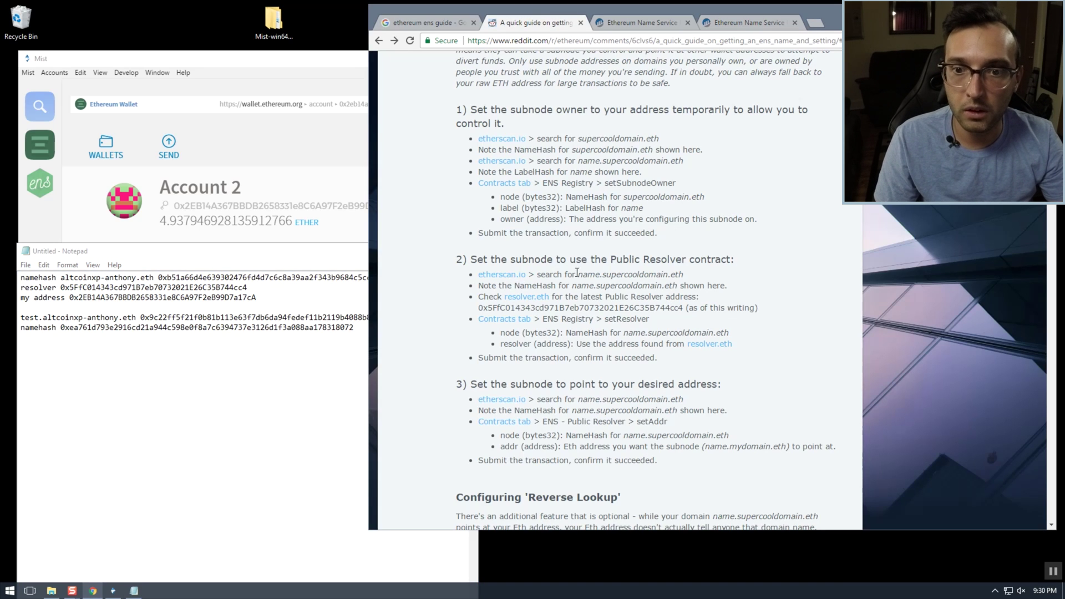
{"action": "scroll", "coordinate": [574, 261], "scroll_direction": "down", "scroll_amount": 1}
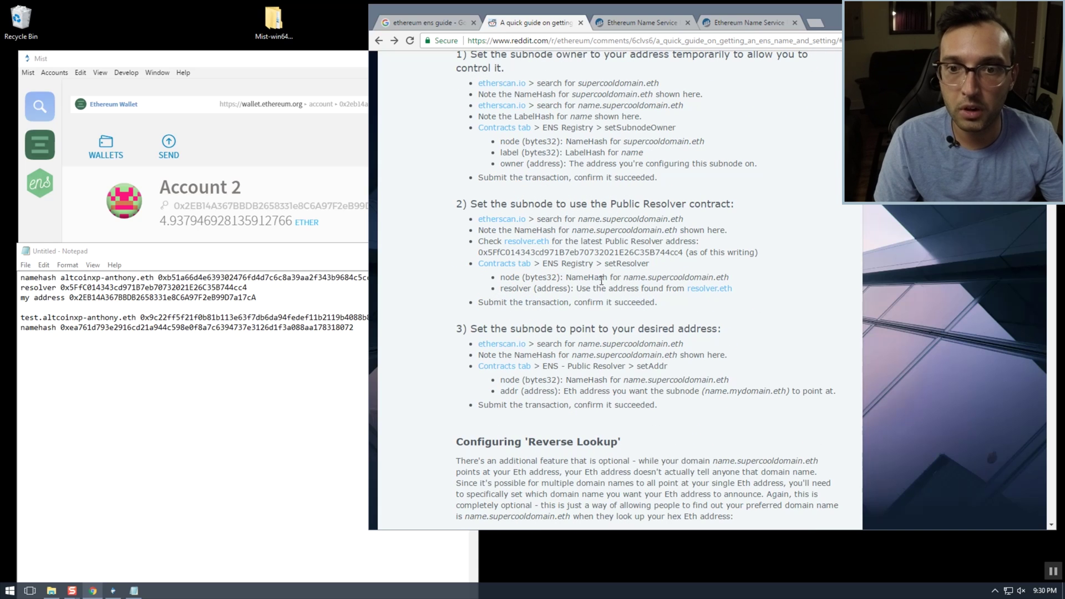
Open MyEtherWallet's contracts page from the guide, load ENS - Registry, and select setResolver
{"action": "left_click", "coordinate": [521, 265]}
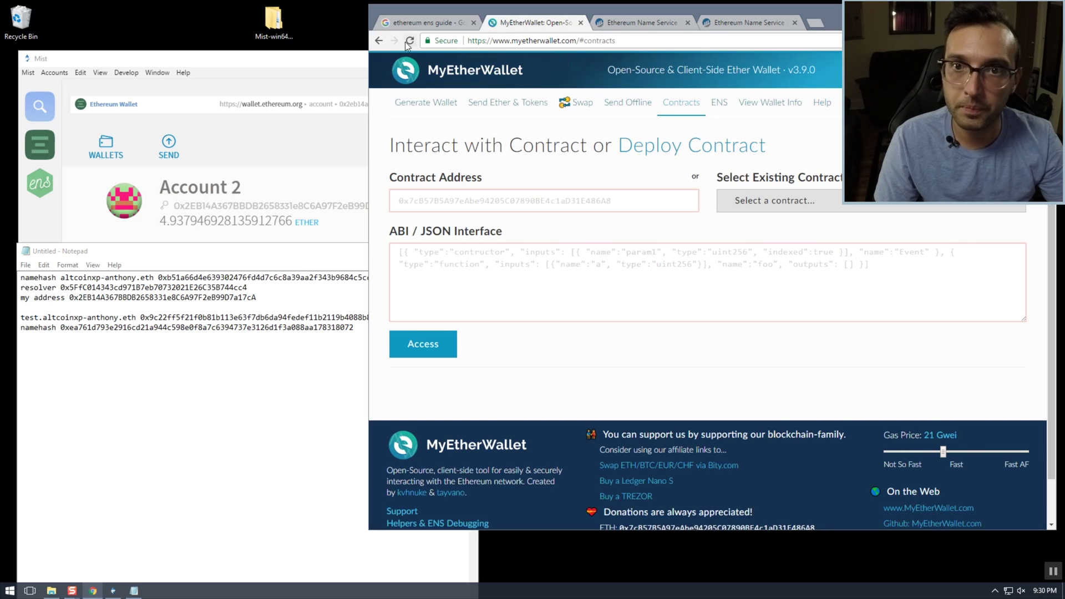
{"action": "left_click", "coordinate": [377, 41]}
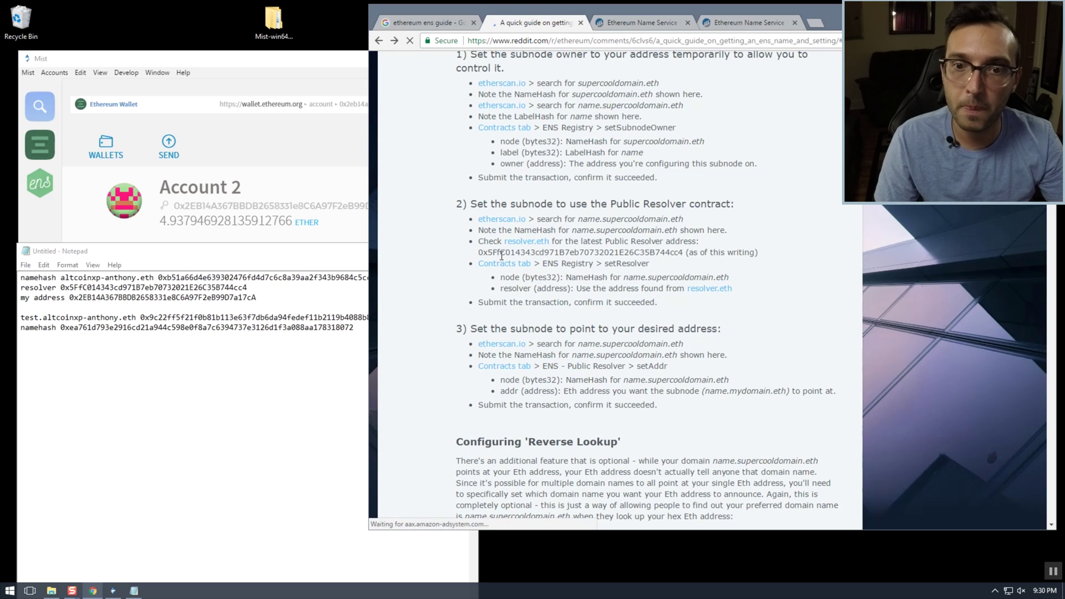
{"action": "left_click", "coordinate": [505, 272]}
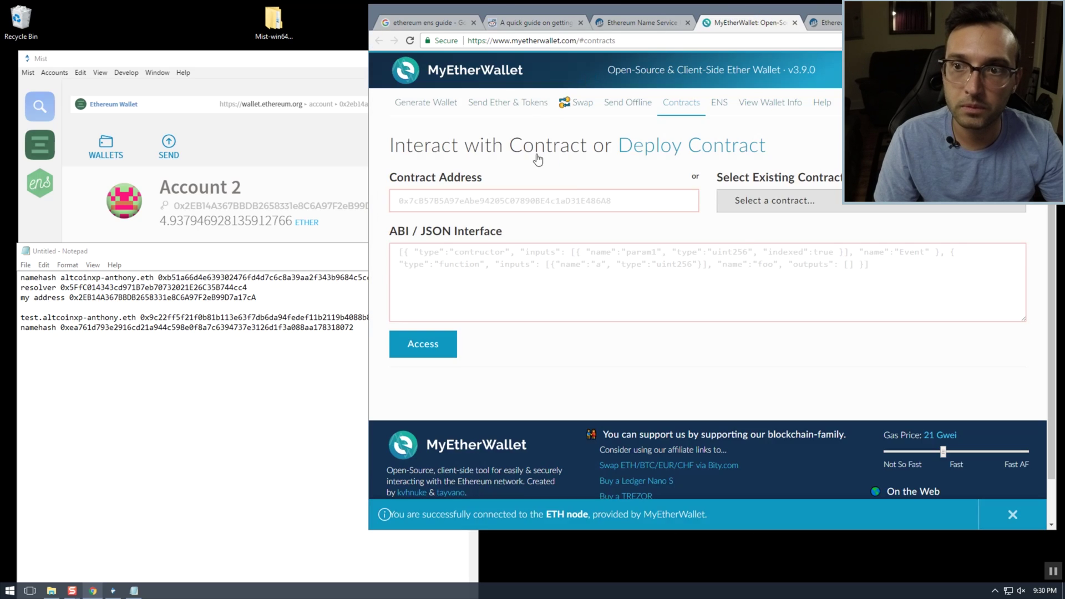
{"action": "left_click", "coordinate": [787, 195]}
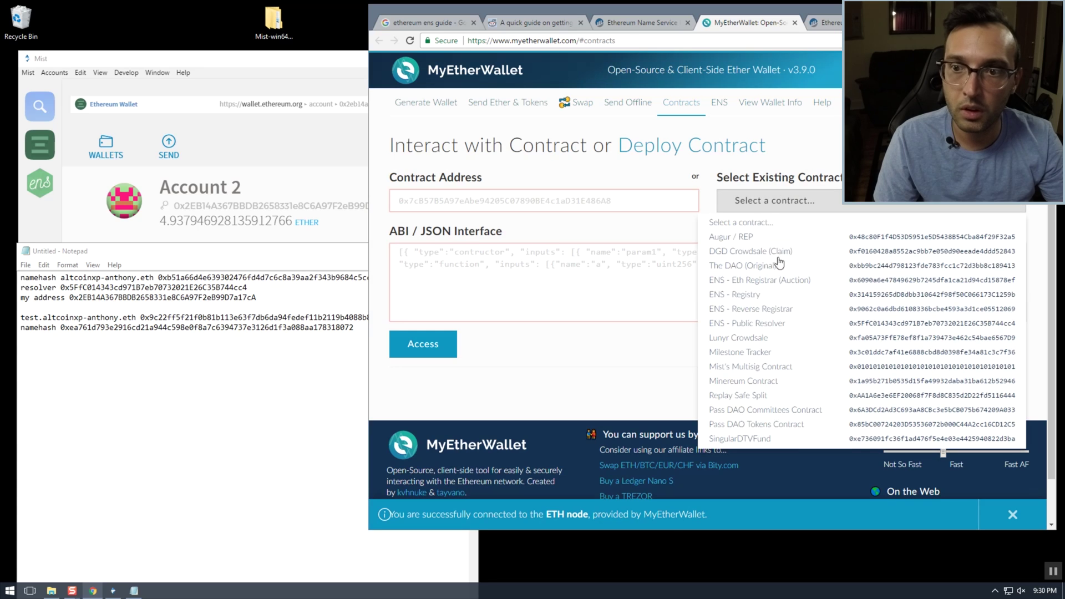
{"action": "left_click", "coordinate": [757, 295]}
{"action": "left_click", "coordinate": [437, 344]}
{"action": "left_click", "coordinate": [477, 425]}
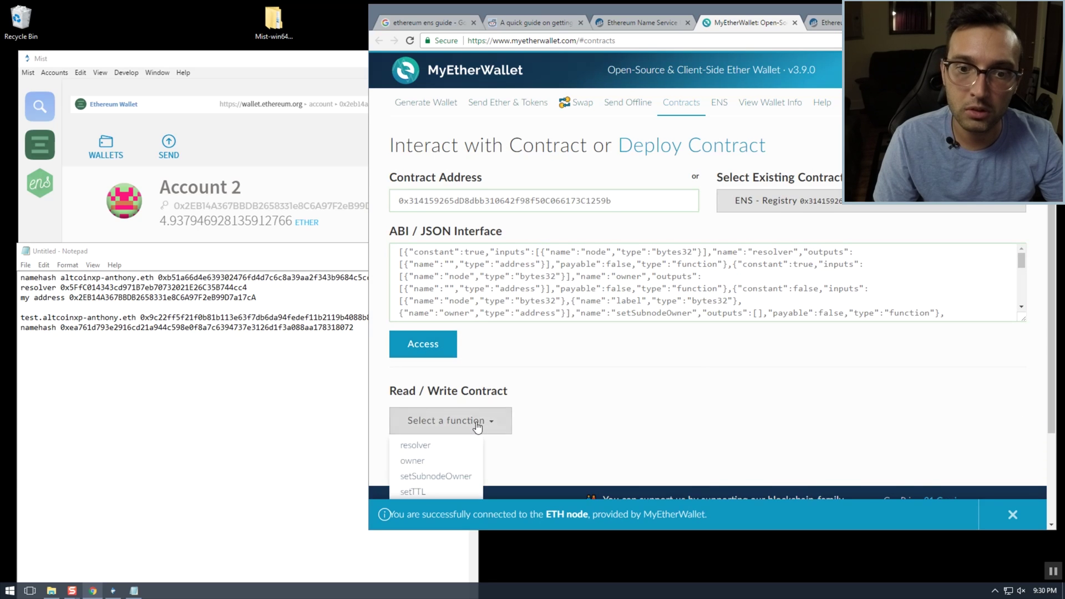
{"action": "scroll", "coordinate": [578, 355], "scroll_direction": "down", "scroll_amount": 2}
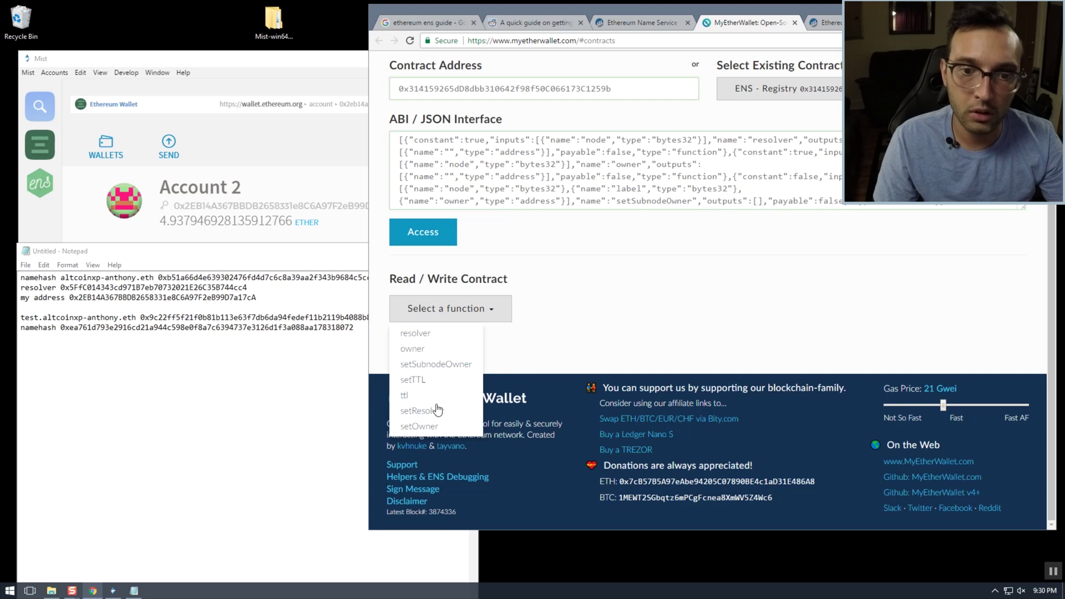
{"action": "left_click", "coordinate": [423, 411]}
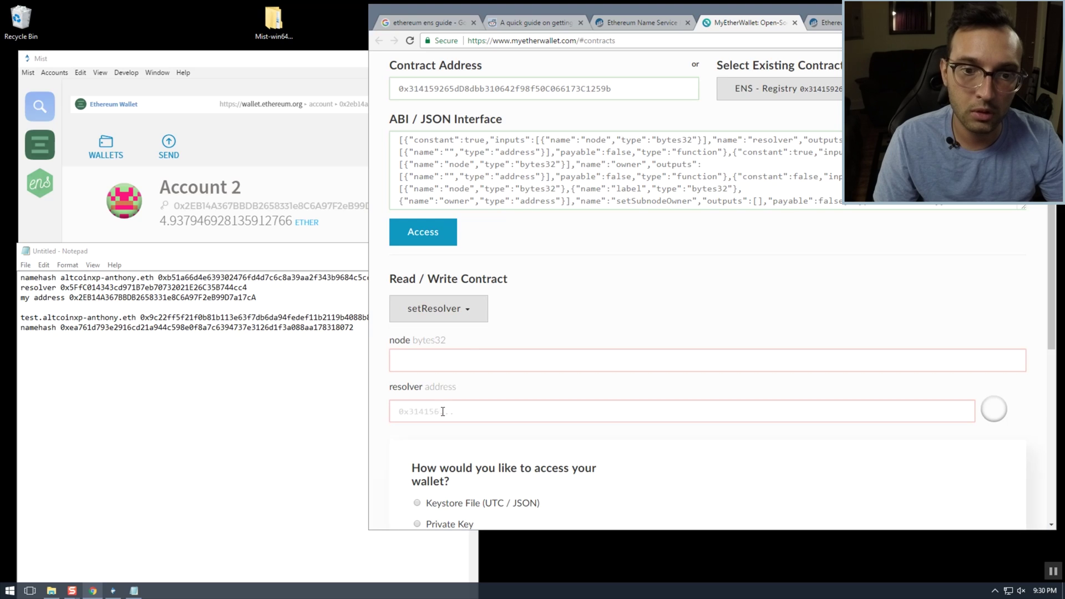
Paste the test subdomain's namehash from the notes into the node field
{"action": "left_click", "coordinate": [180, 325]}
{"action": "double_click", "coordinate": [180, 327]}
{"action": "right_click", "coordinate": [161, 333]}
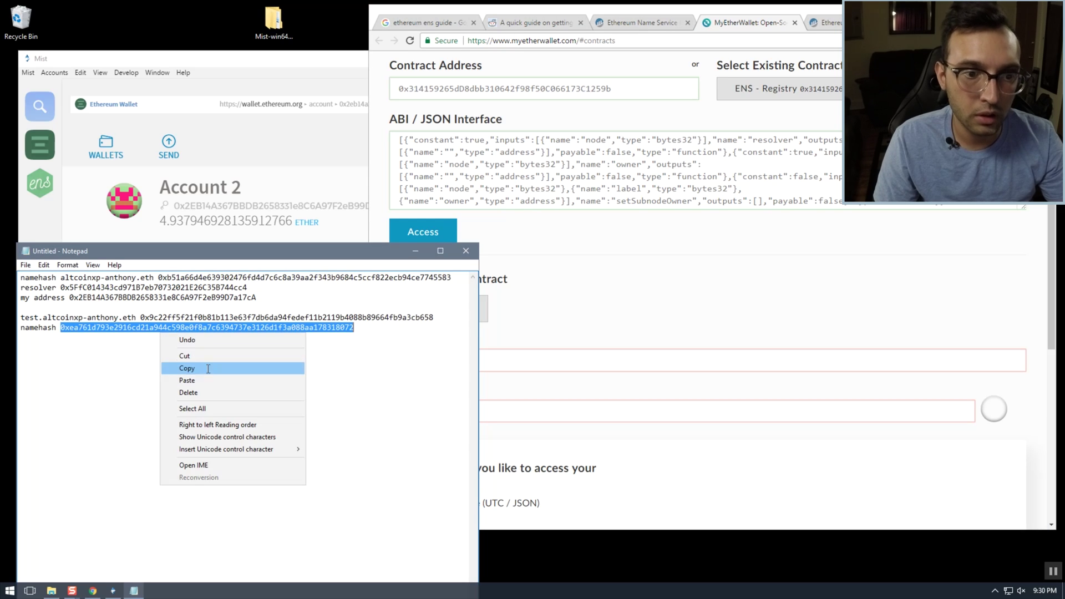
{"action": "left_click", "coordinate": [208, 369]}
{"action": "left_click", "coordinate": [635, 364]}
{"action": "right_click", "coordinate": [617, 362]}
{"action": "left_click", "coordinate": [659, 429]}
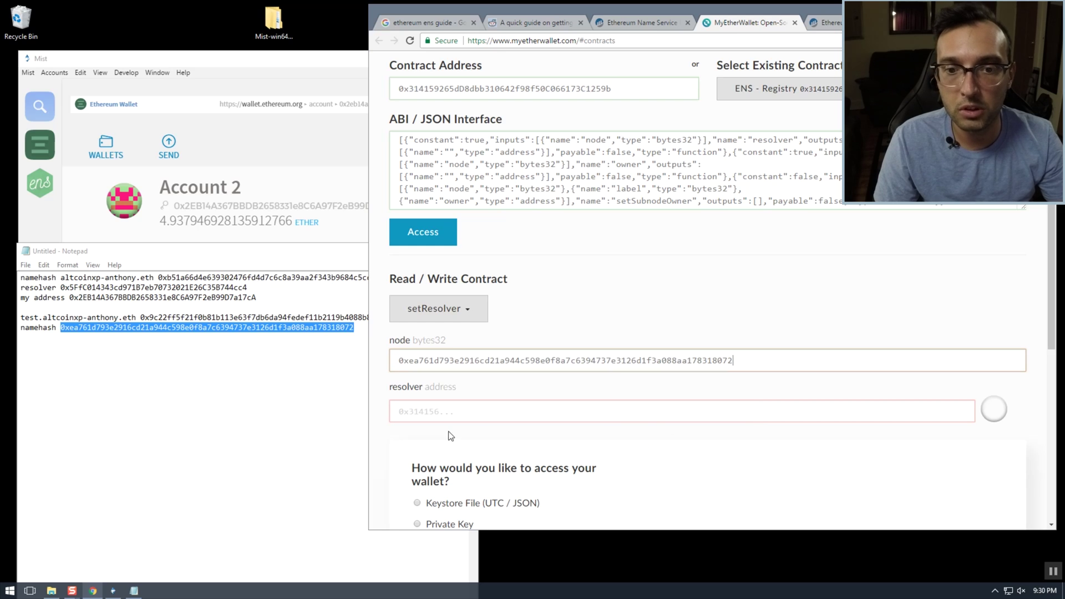
{"action": "left_click", "coordinate": [450, 436]}
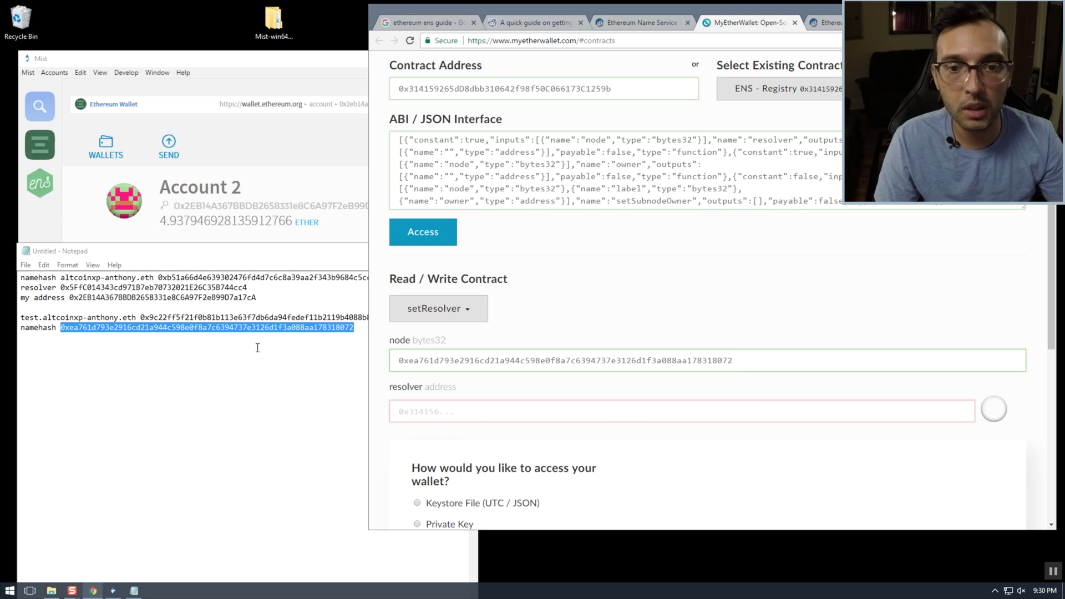
Paste the resolver address 0x5FFC014343cd971B7eb70732021E26C35B744cc4 into the resolver field
{"action": "double_click", "coordinate": [107, 284]}
{"action": "right_click", "coordinate": [98, 285]}
{"action": "left_click", "coordinate": [133, 317]}
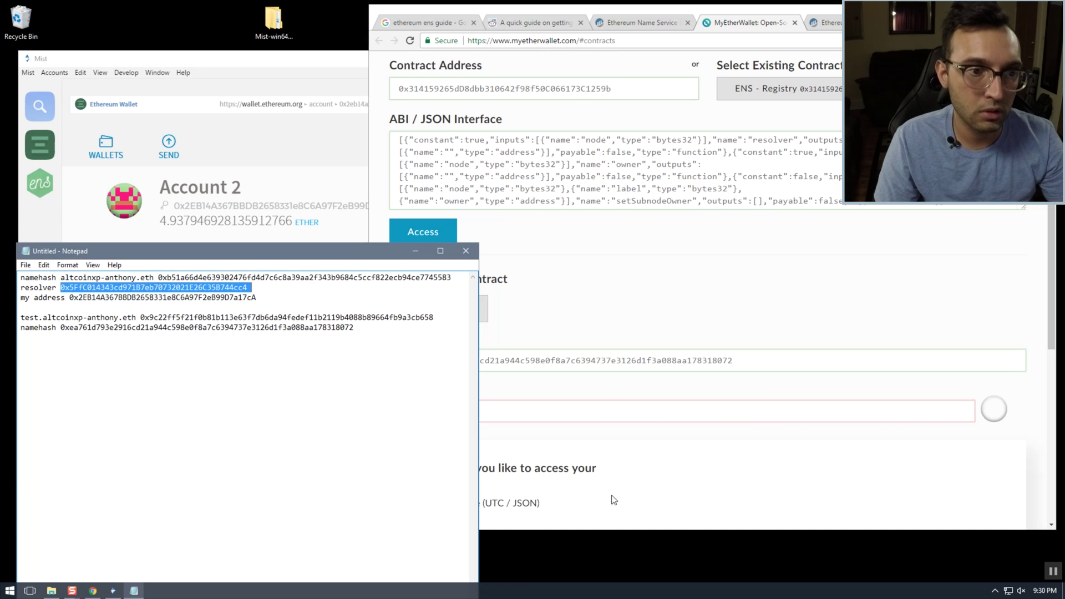
{"action": "right_click", "coordinate": [532, 411]}
{"action": "left_click", "coordinate": [570, 477]}
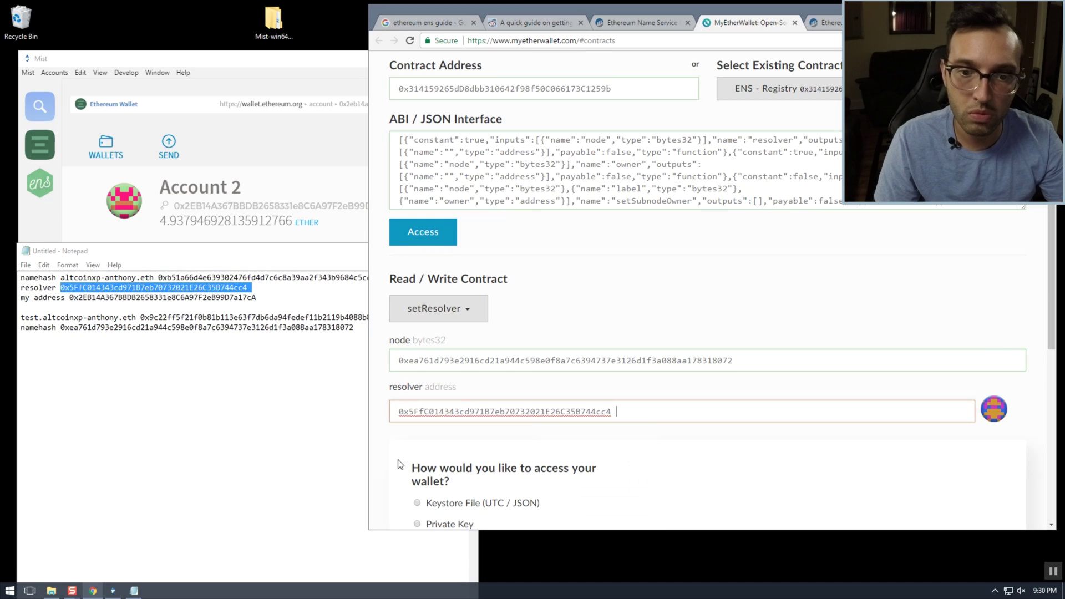
{"action": "scroll", "coordinate": [380, 447], "scroll_direction": "down", "scroll_amount": 1}
{"action": "scroll", "coordinate": [380, 447], "scroll_direction": "down", "scroll_amount": 2}
Unlock the wallet from its keystore file and send the setResolver transaction
{"action": "left_click", "coordinate": [417, 337]}
{"action": "left_click", "coordinate": [690, 326]}
{"action": "double_click", "coordinate": [607, 81]}
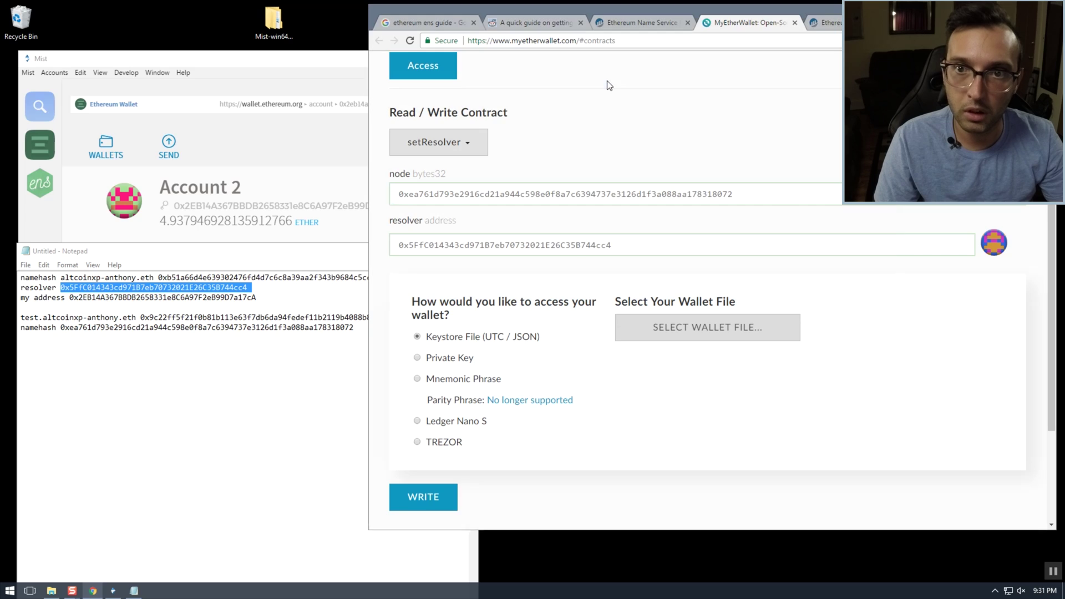
{"action": "type", "text": "•••••••••"}
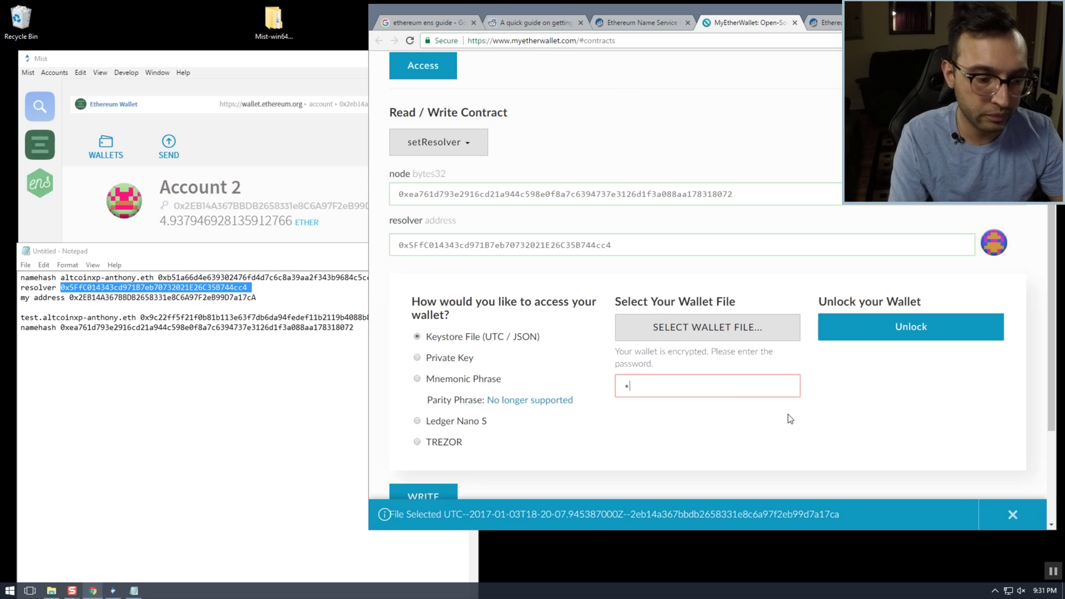
{"action": "type", "text": "•••"}
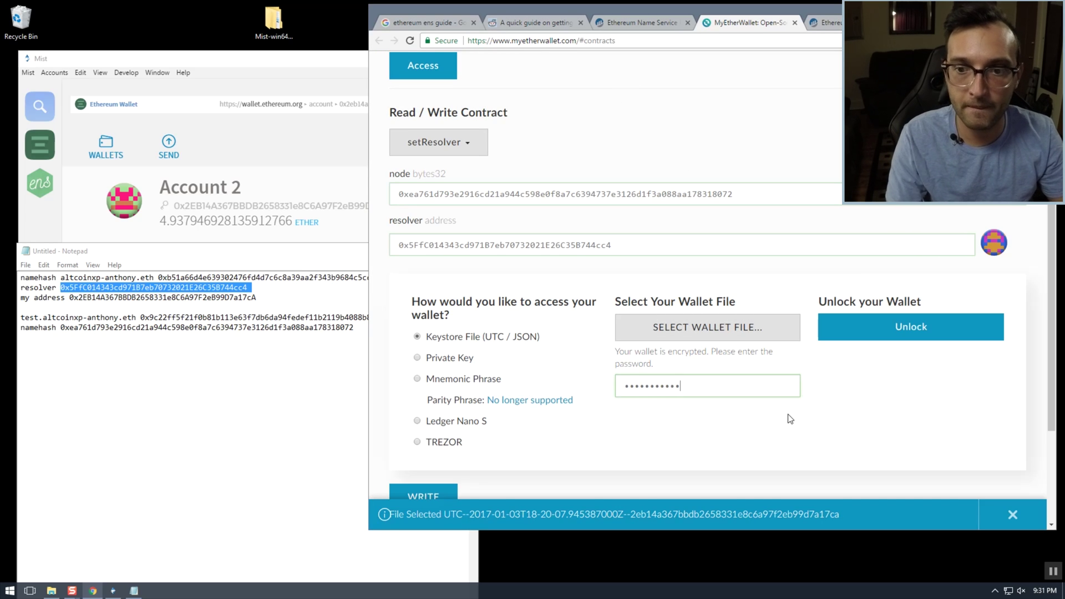
{"action": "left_click", "coordinate": [913, 327]}
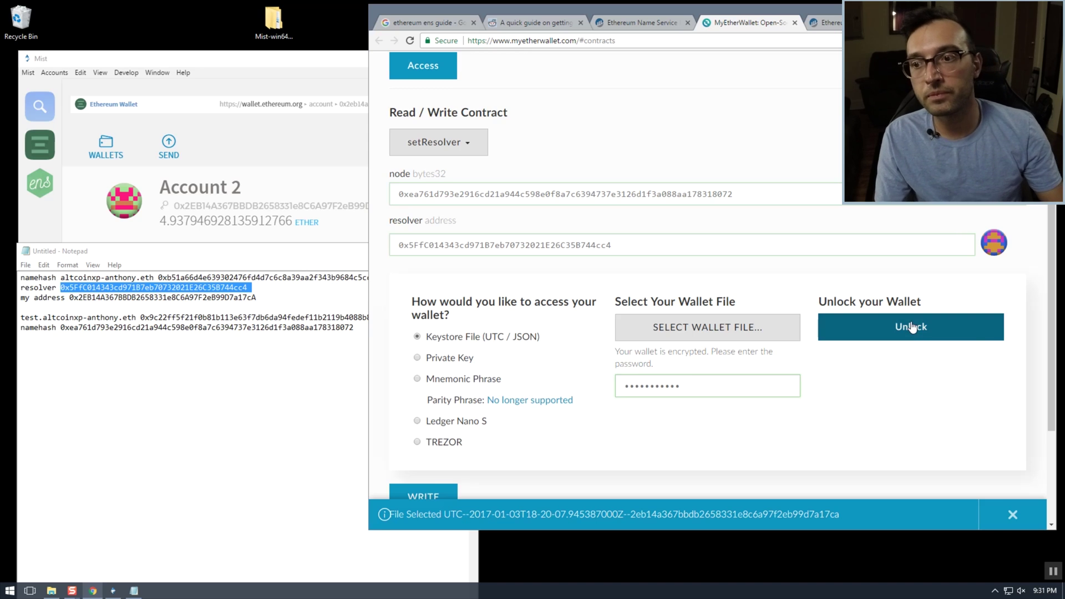
{"action": "left_click", "coordinate": [423, 316]}
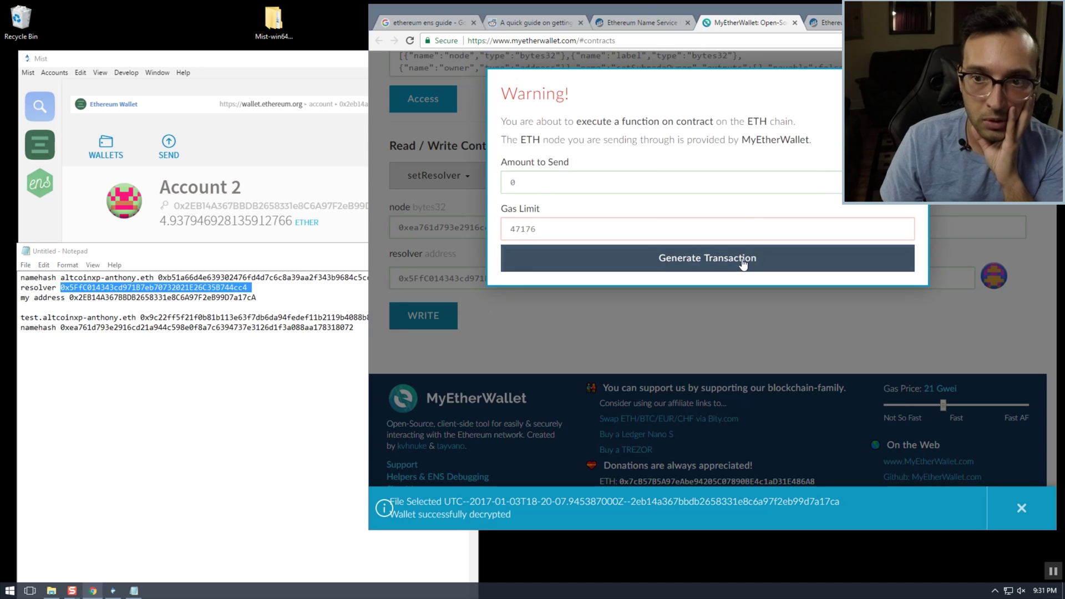
{"action": "left_click", "coordinate": [749, 259]}
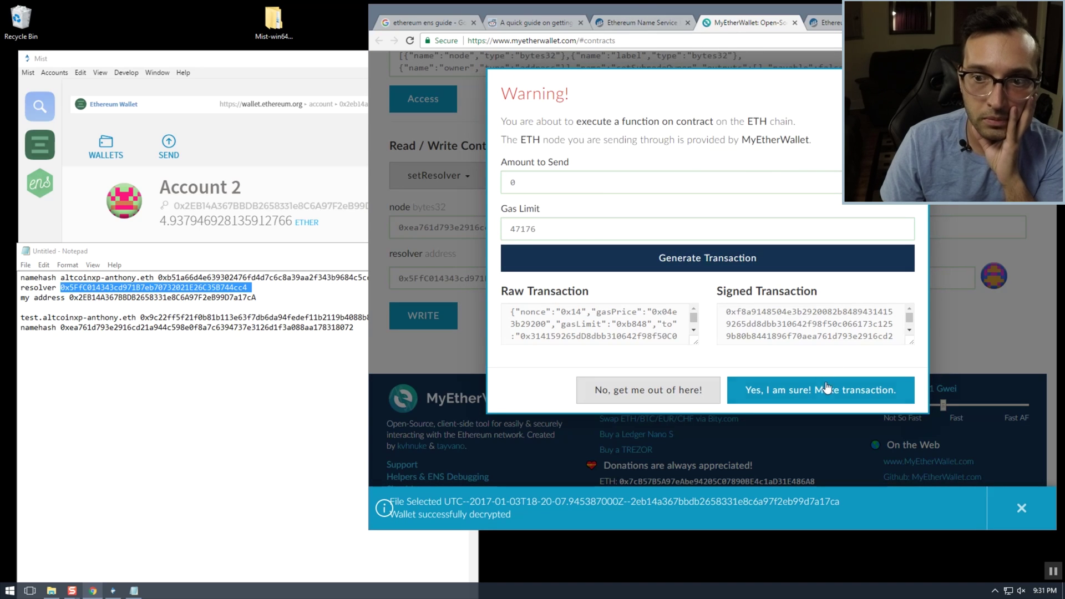
{"action": "left_click", "coordinate": [827, 390]}
Look up test.altcoinxp-anthony.eth in Etherscan's ENS lookup
{"action": "left_click", "coordinate": [623, 25]}
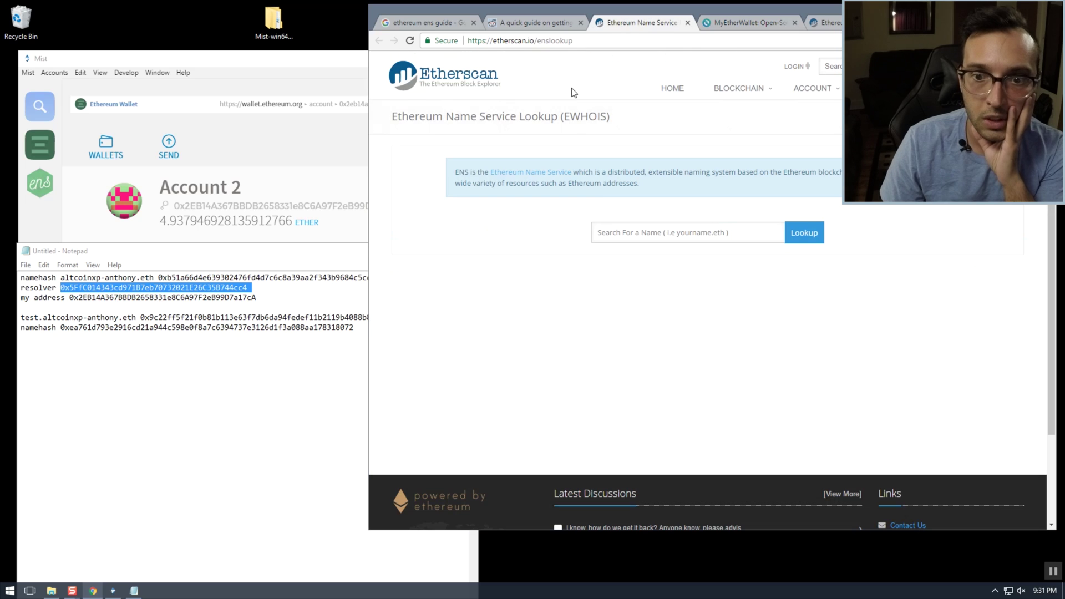
{"action": "left_click", "coordinate": [707, 226]}
{"action": "left_click", "coordinate": [669, 253]}
{"action": "left_click", "coordinate": [795, 240]}
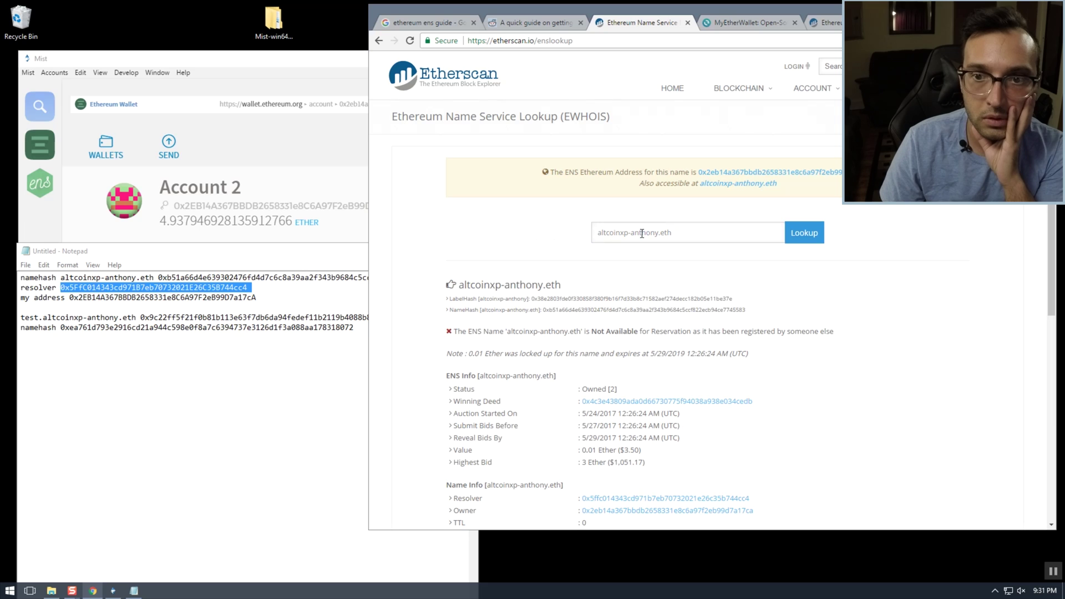
{"action": "left_click", "coordinate": [596, 234]}
{"action": "type", "text": "test."}
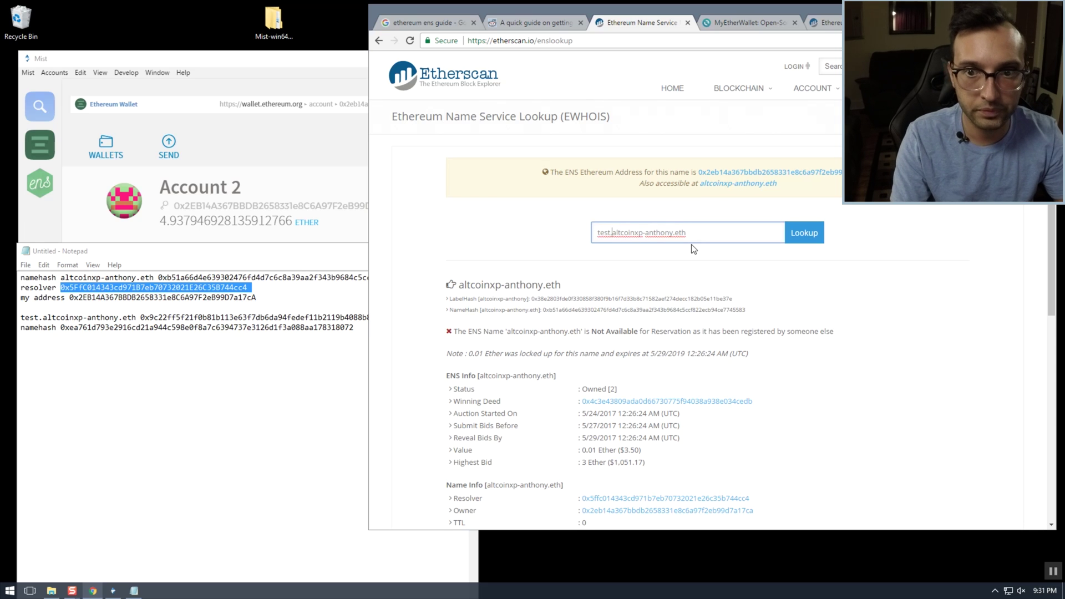
{"action": "key", "text": "Return"}
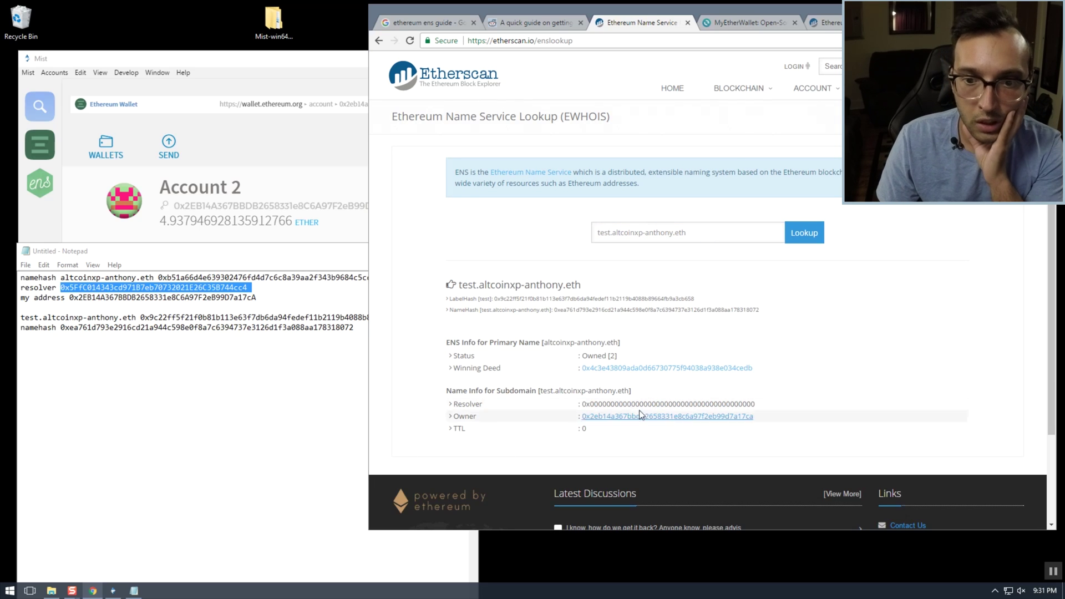
Retype the test. prefix and rerun the lookup until the resolver 0x5ffc…4cc4 appears
{"action": "double_click", "coordinate": [625, 400]}
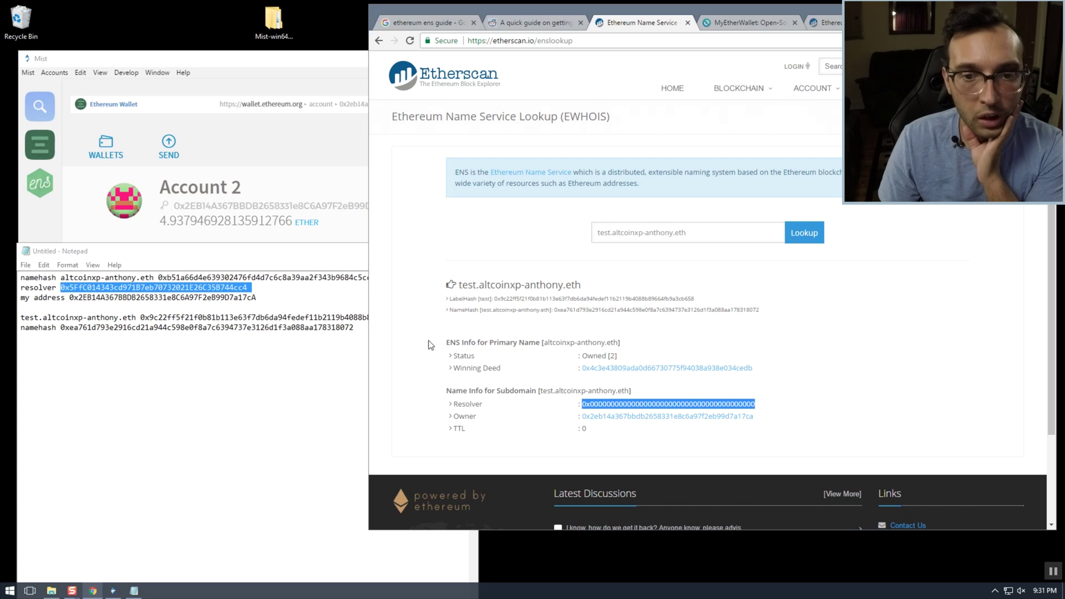
{"action": "triple_click", "coordinate": [596, 310]}
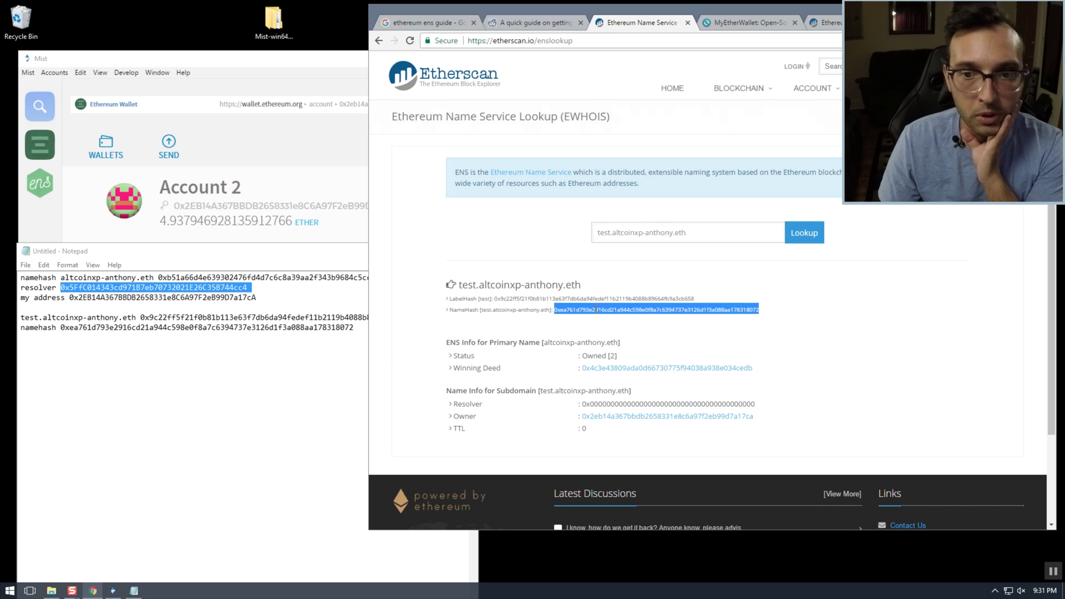
{"action": "triple_click", "coordinate": [610, 233]}
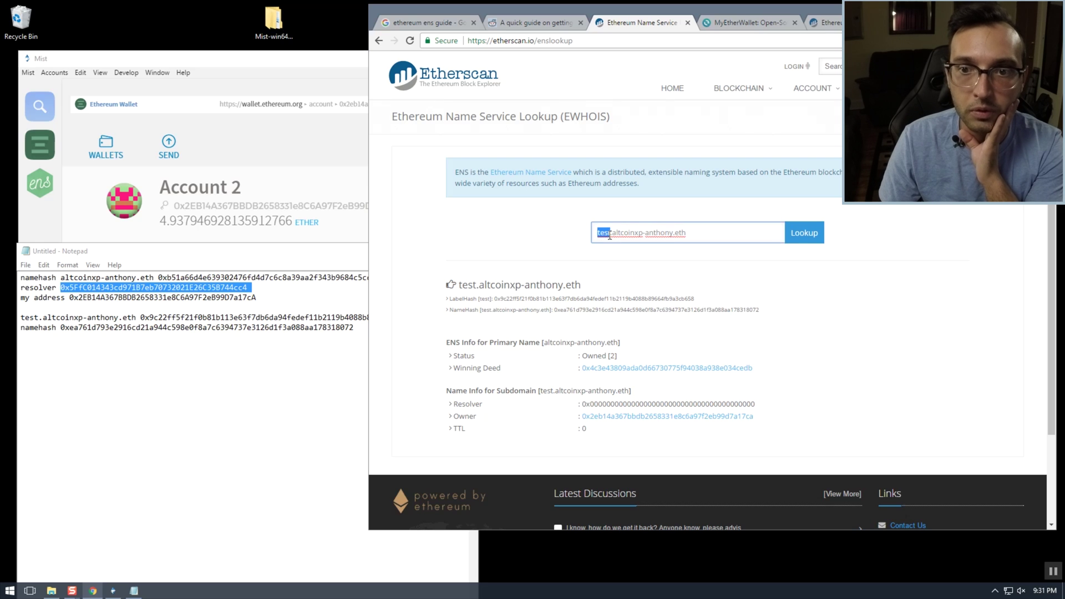
{"action": "left_click", "coordinate": [599, 309]}
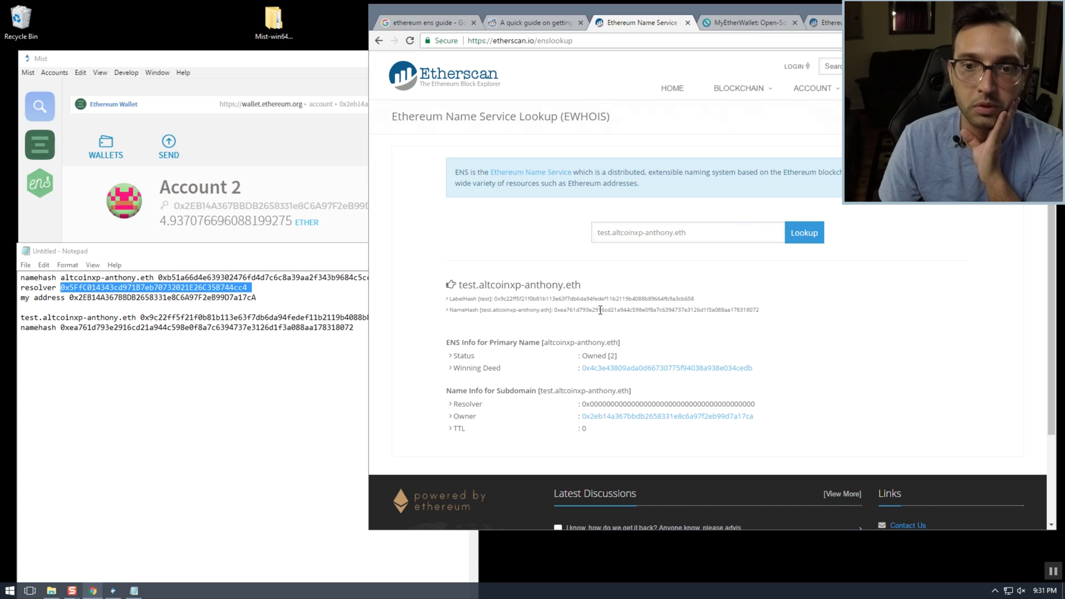
{"action": "double_click", "coordinate": [639, 404]}
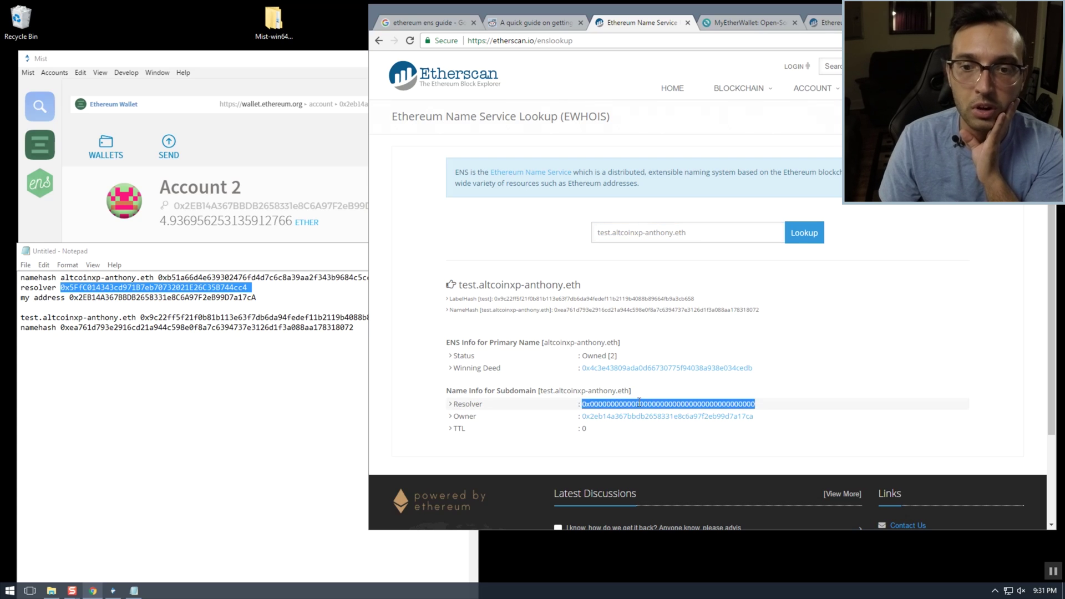
{"action": "left_click", "coordinate": [612, 233]}
{"action": "left_click_drag", "start_coordinate": [614, 230], "coordinate": [548, 230]}
{"action": "key", "text": "BackSpace"}
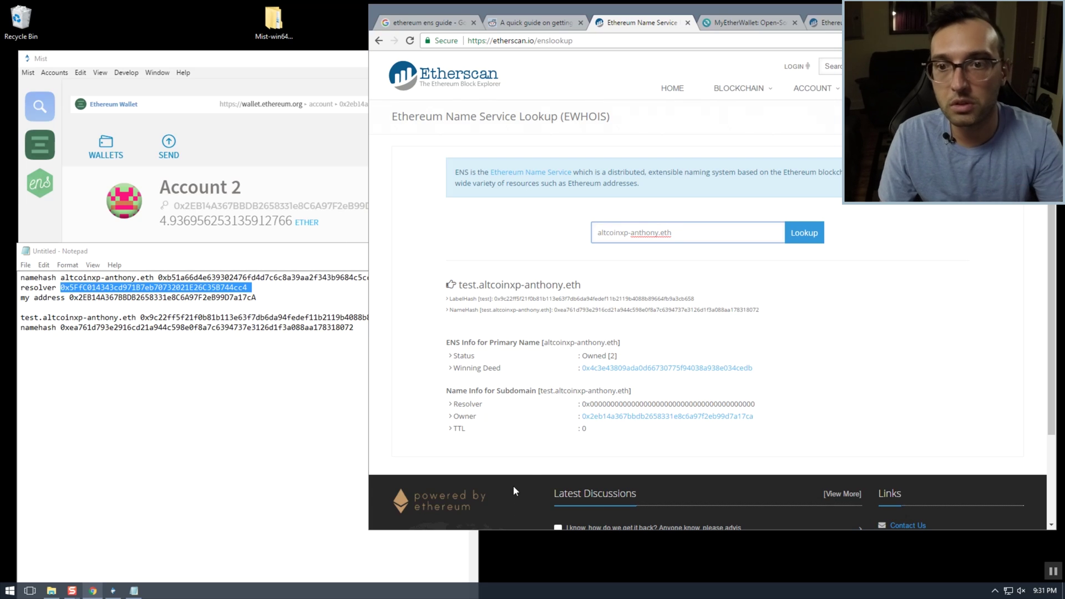
{"action": "type", "text": "test."}
{"action": "left_click", "coordinate": [795, 236]}
{"action": "scroll", "coordinate": [601, 401], "scroll_direction": "down", "scroll_amount": 1}
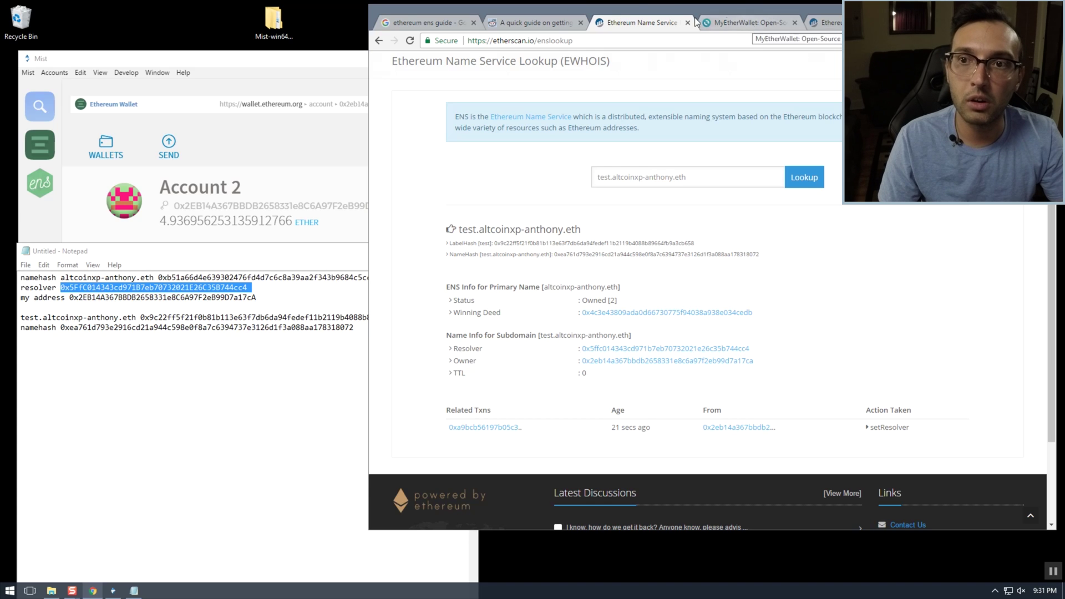
Go to the guide's step 3, close the stale wallet tabs, and open the Etherscan lookup link
{"action": "left_click", "coordinate": [508, 18]}
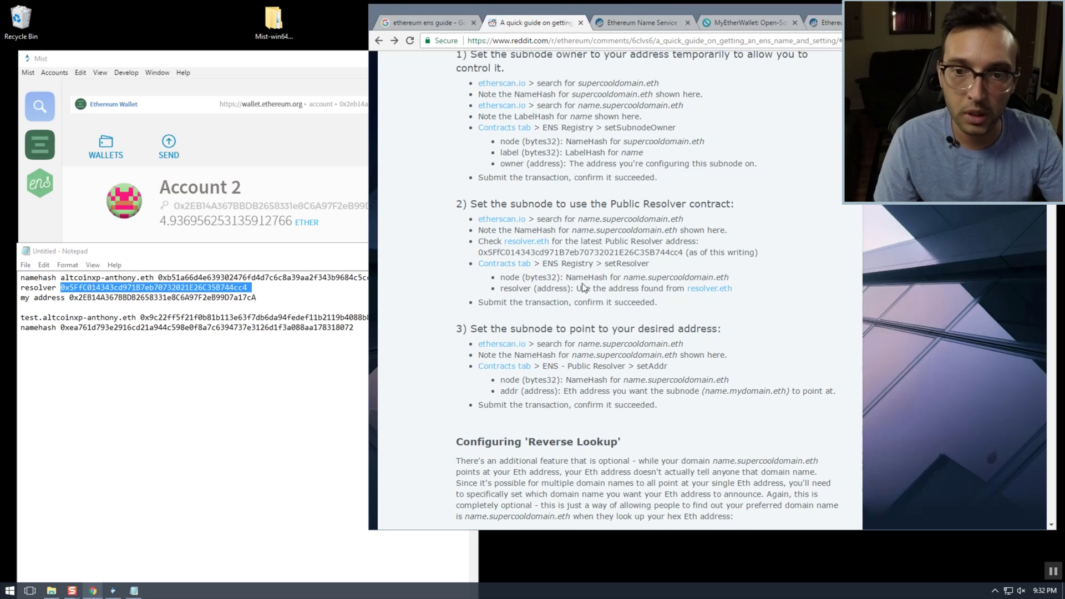
{"action": "scroll", "coordinate": [568, 167], "scroll_direction": "down", "scroll_amount": 1}
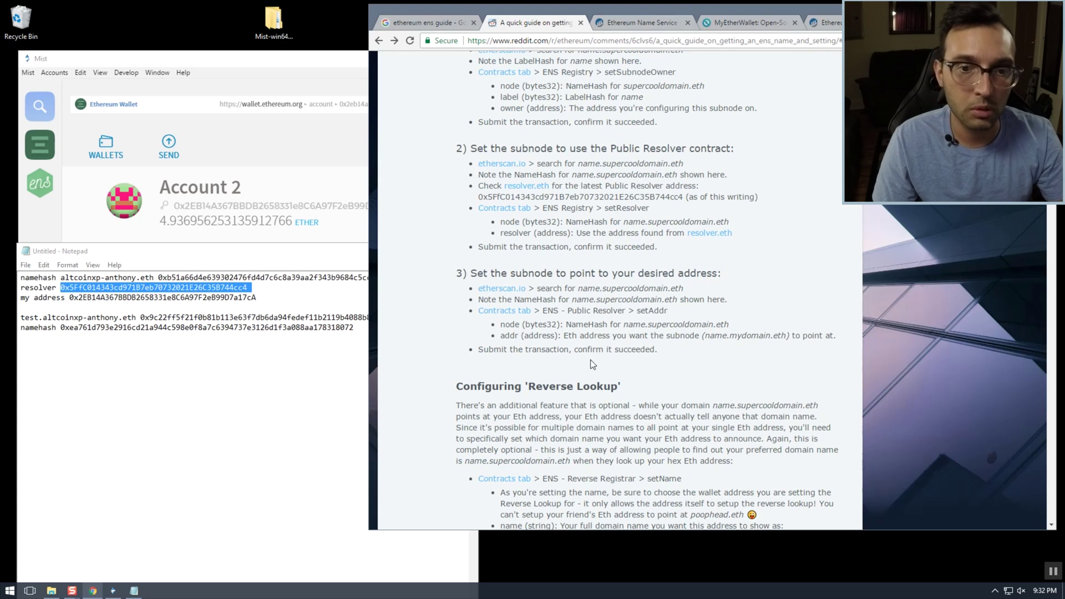
{"action": "left_click", "coordinate": [796, 22]}
{"action": "left_click", "coordinate": [795, 22]}
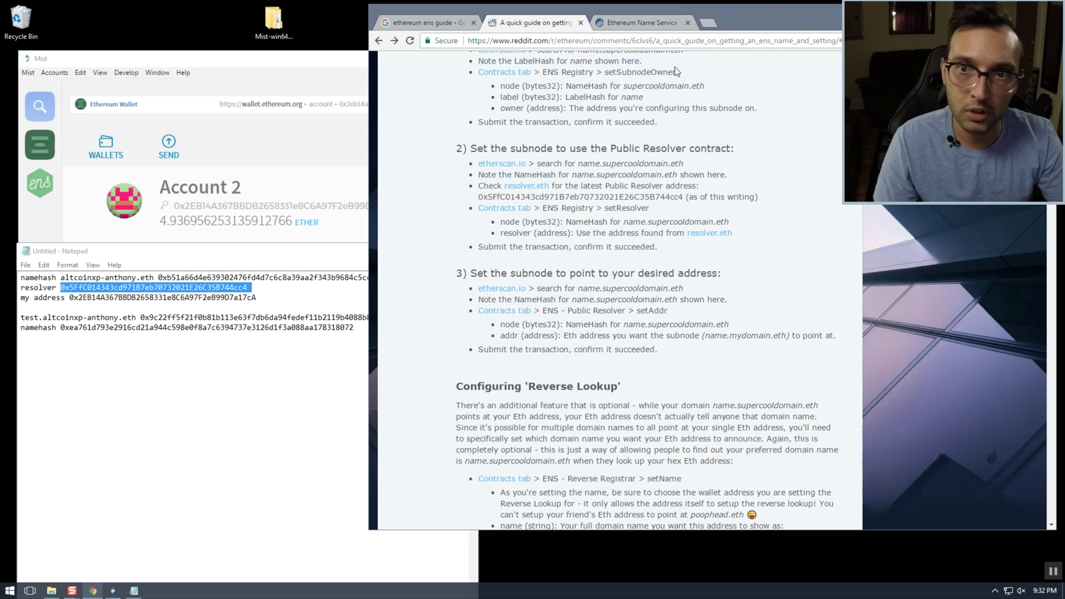
{"action": "middle_click", "coordinate": [491, 289]}
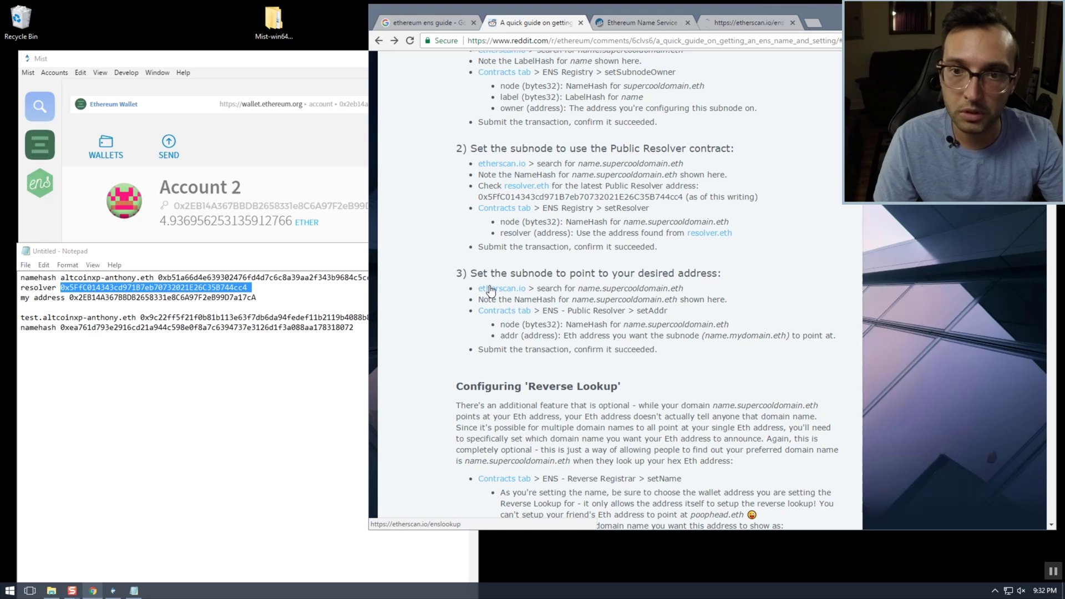
{"action": "left_click", "coordinate": [795, 22]}
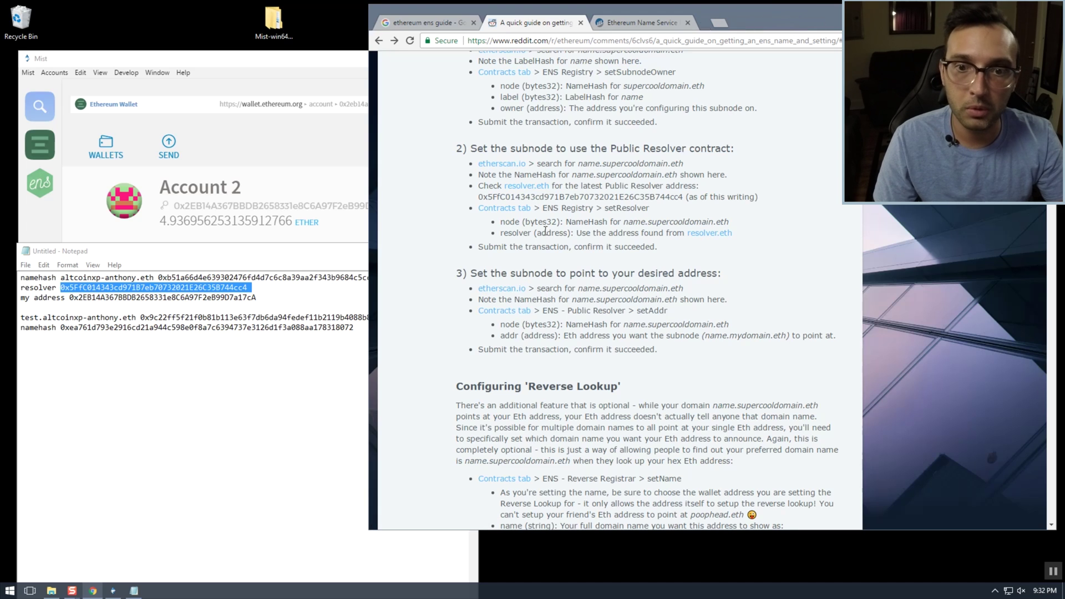
Load the ENS - Public Resolver contract in MyEtherWallet and select its setAddr function
{"action": "left_click", "coordinate": [516, 312]}
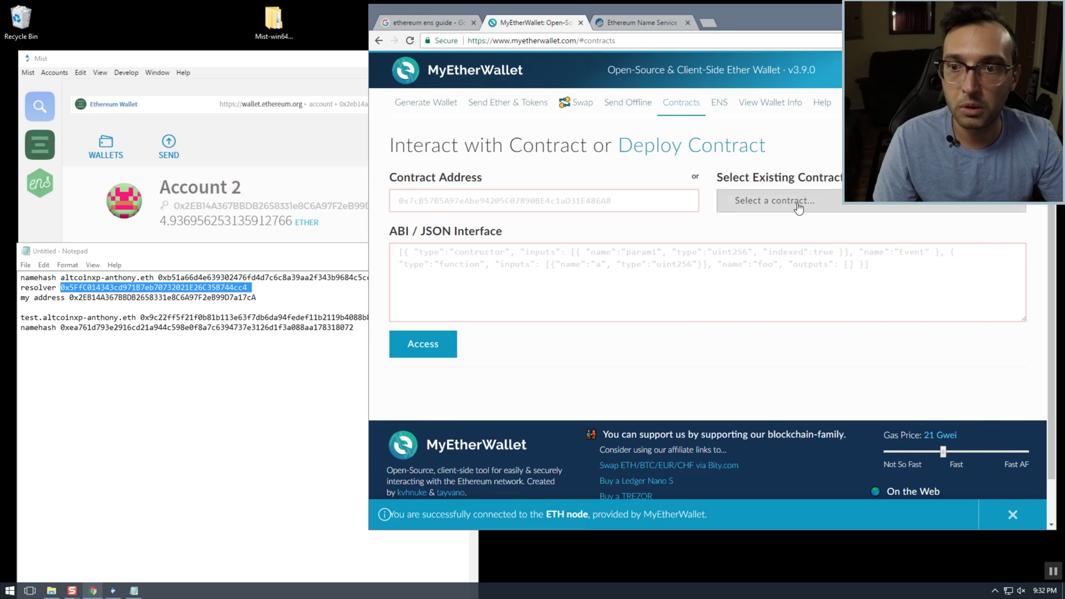
{"action": "left_click", "coordinate": [797, 206]}
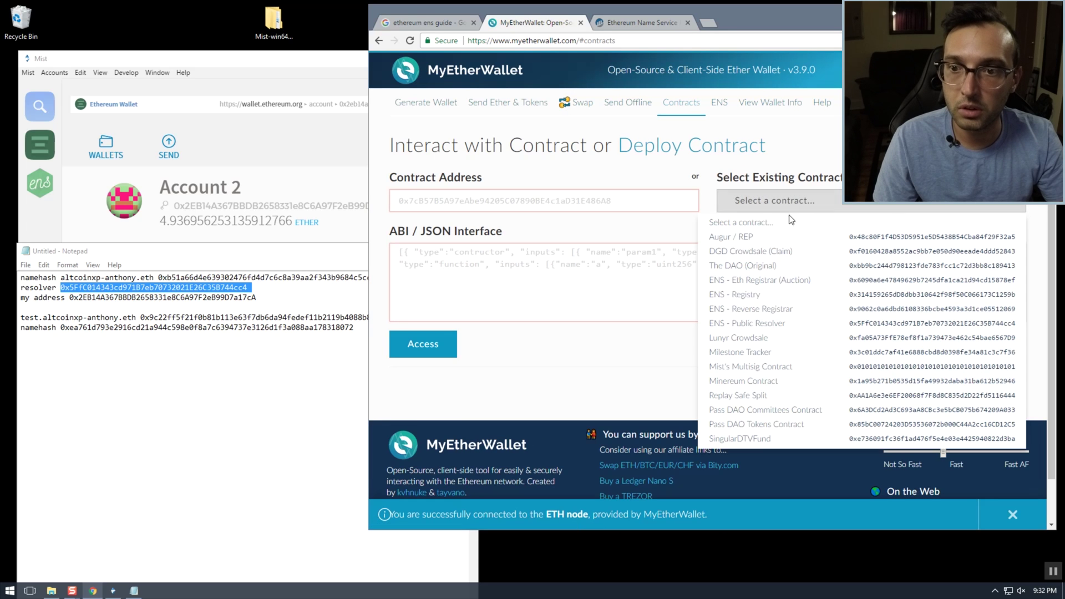
{"action": "left_click", "coordinate": [754, 328]}
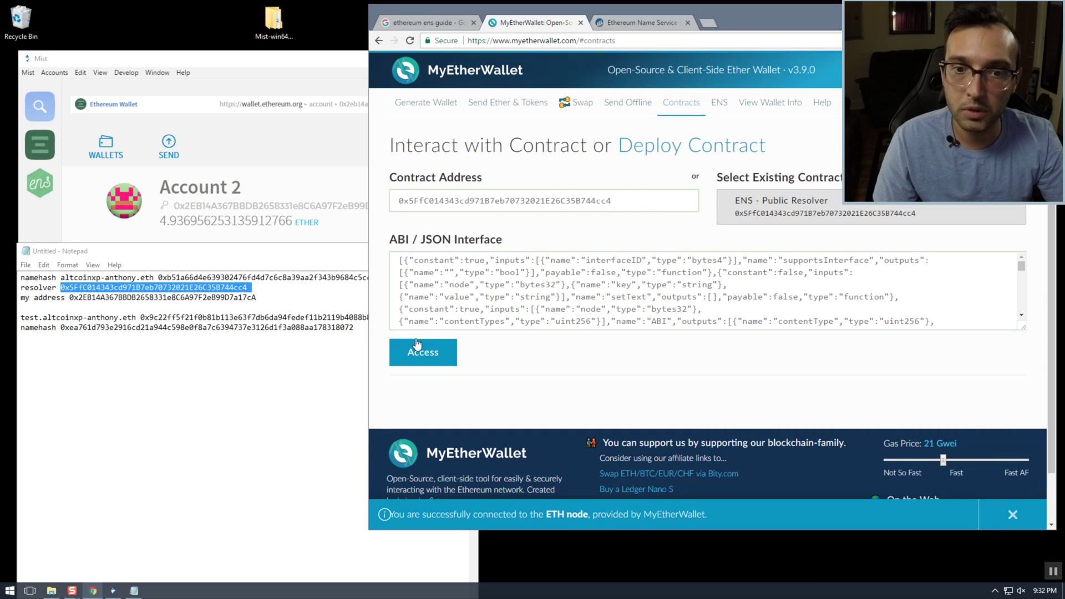
{"action": "left_click", "coordinate": [423, 349]}
{"action": "left_click", "coordinate": [447, 435]}
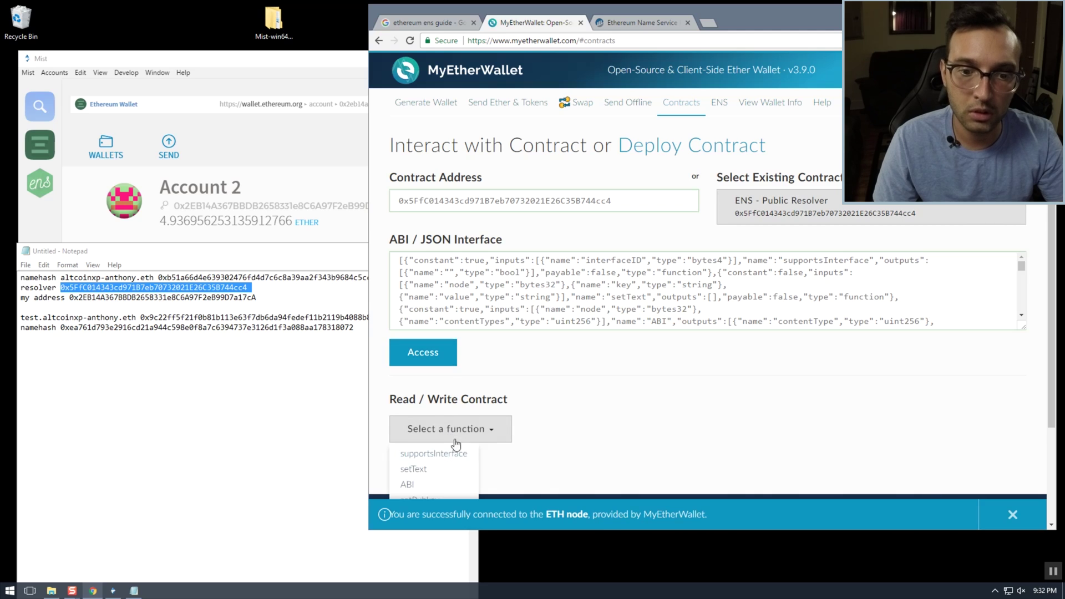
{"action": "scroll", "coordinate": [447, 435], "scroll_direction": "down", "scroll_amount": 3}
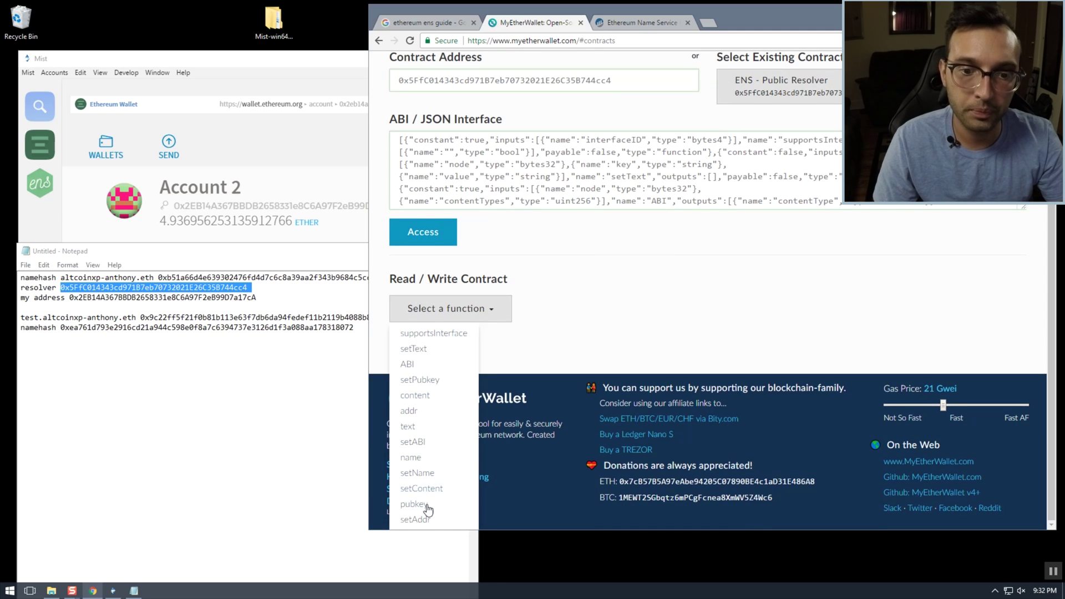
{"action": "left_click", "coordinate": [418, 520]}
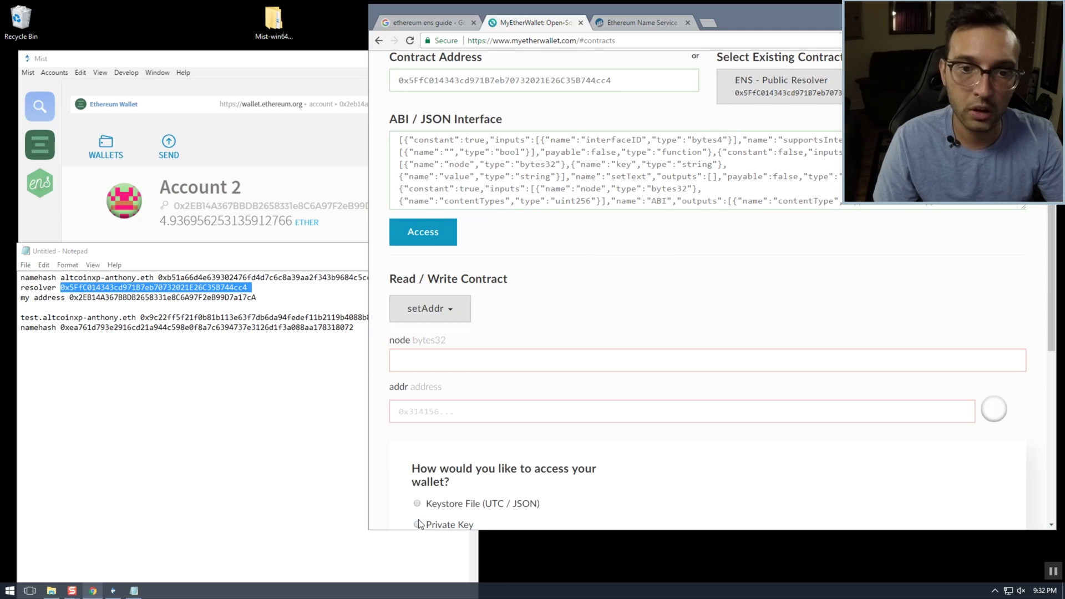
Copy the test subdomain's namehash from the notes into the setAddr node field
{"action": "scroll", "coordinate": [565, 276], "scroll_direction": "down", "scroll_amount": 2}
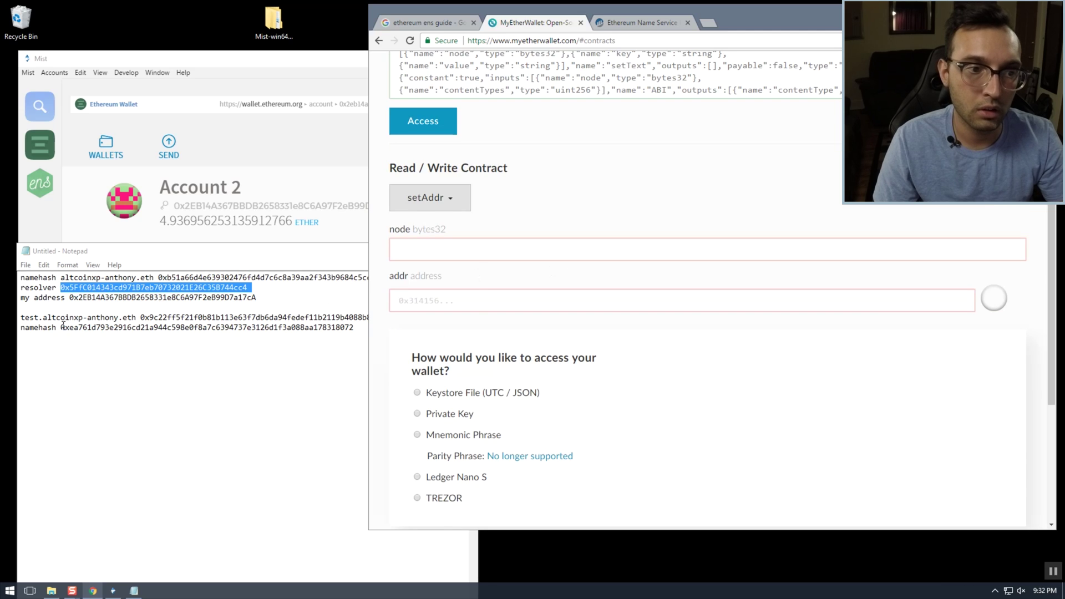
{"action": "double_click", "coordinate": [182, 316]}
{"action": "right_click", "coordinate": [183, 315]}
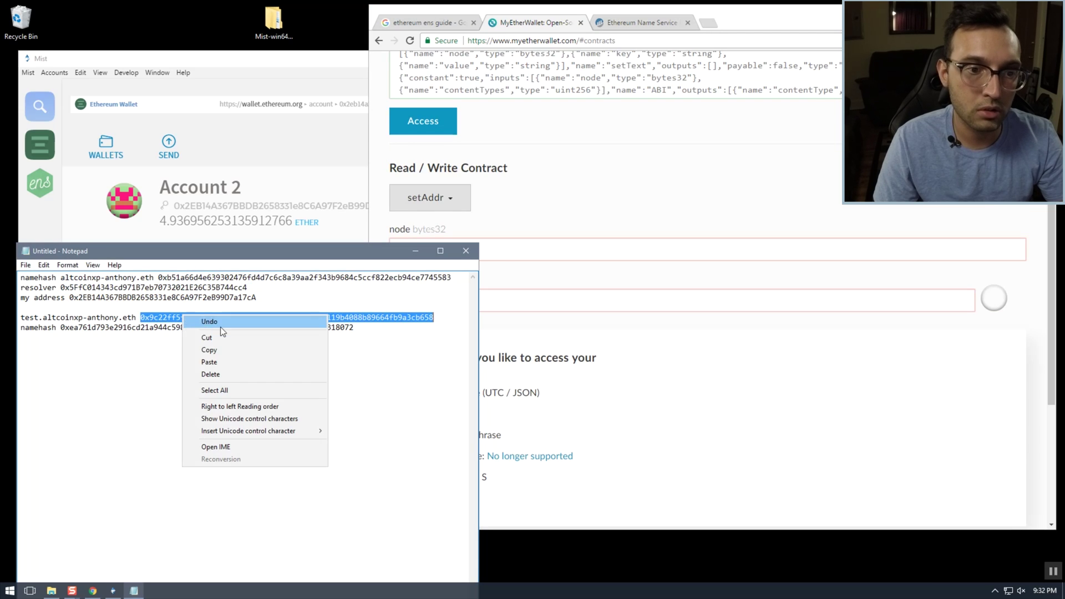
{"action": "left_click", "coordinate": [225, 350]}
{"action": "left_click", "coordinate": [504, 256]}
{"action": "right_click", "coordinate": [501, 253]}
{"action": "left_click", "coordinate": [537, 312]}
Copy the owner's address from the notes into the setAddr addr field
{"action": "left_click", "coordinate": [152, 303]}
{"action": "double_click", "coordinate": [152, 299]}
{"action": "right_click", "coordinate": [145, 300]}
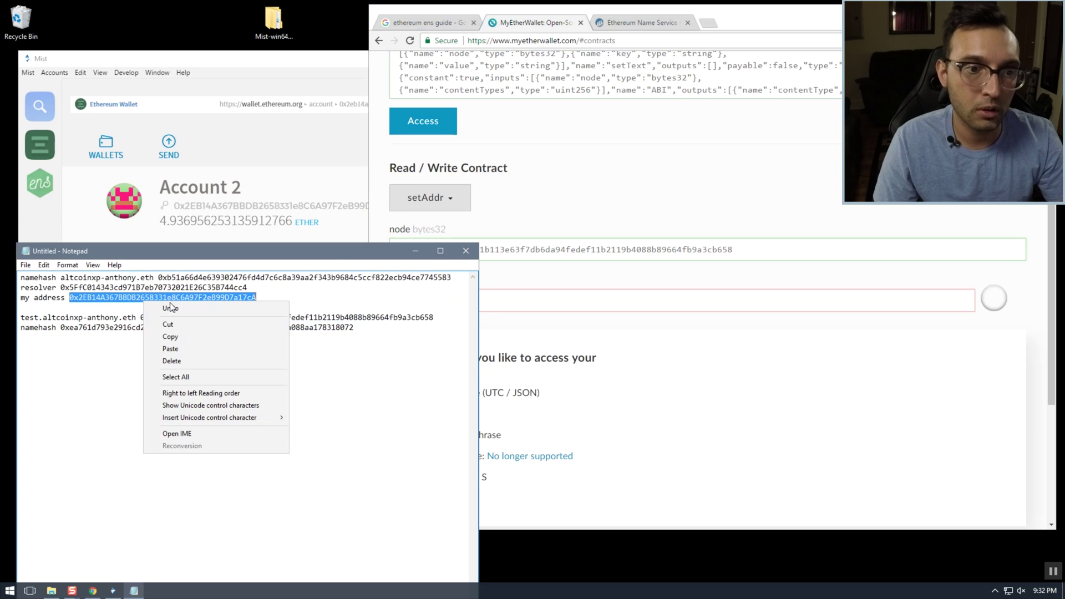
{"action": "left_click", "coordinate": [167, 334]}
{"action": "left_click", "coordinate": [526, 305]}
{"action": "right_click", "coordinate": [525, 304]}
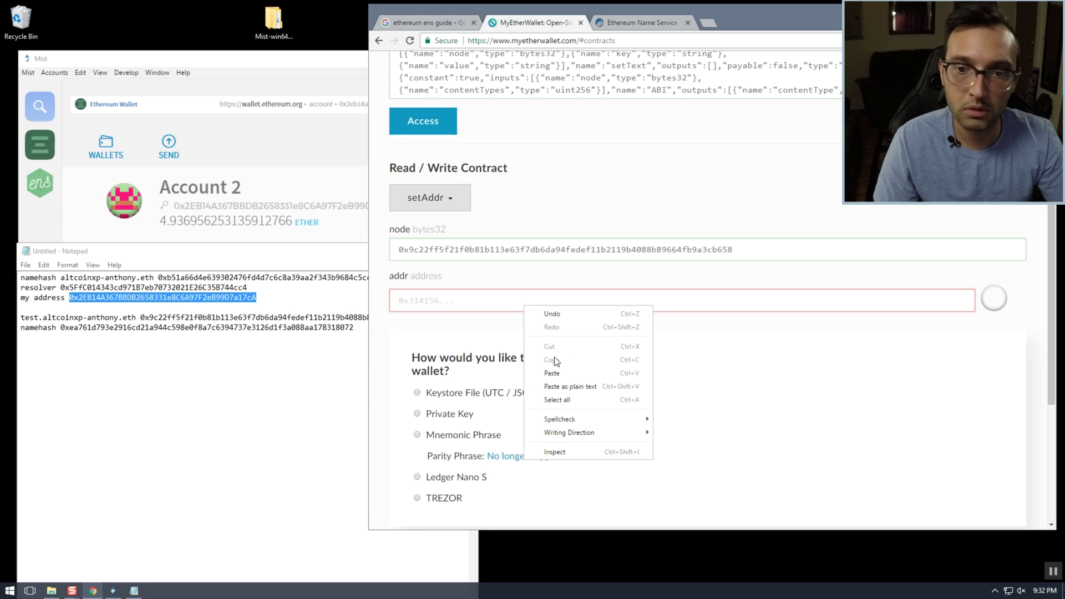
{"action": "left_click", "coordinate": [555, 367]}
Unlock the wallet with its keystore file and password
{"action": "left_click", "coordinate": [417, 392]}
{"action": "left_click", "coordinate": [724, 382]}
{"action": "double_click", "coordinate": [579, 81]}
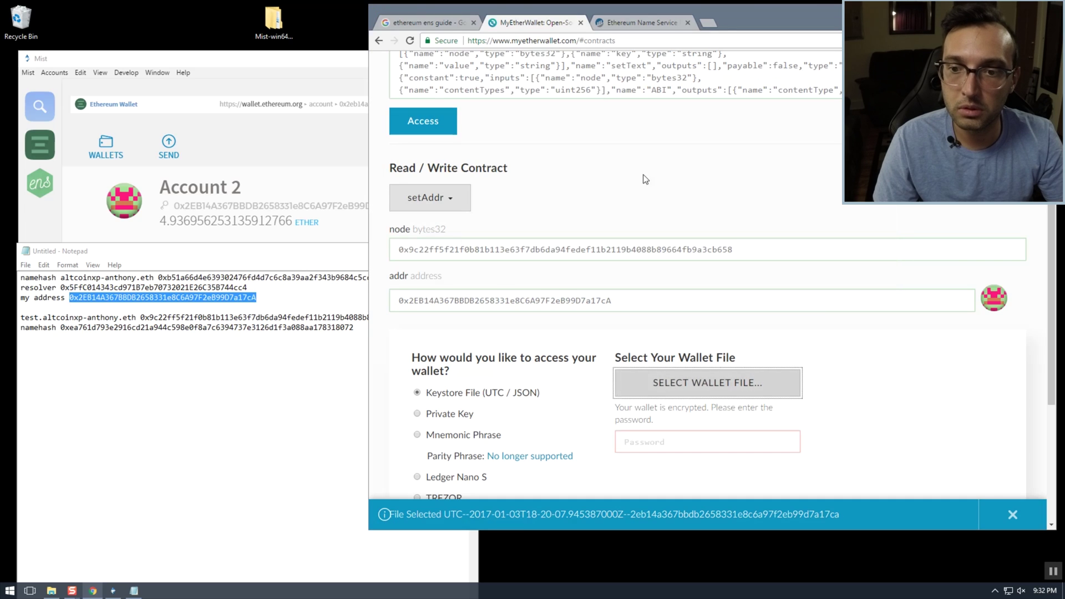
{"action": "scroll", "coordinate": [704, 383], "scroll_direction": "down", "scroll_amount": 2}
{"action": "type", "text": "•••••••"}
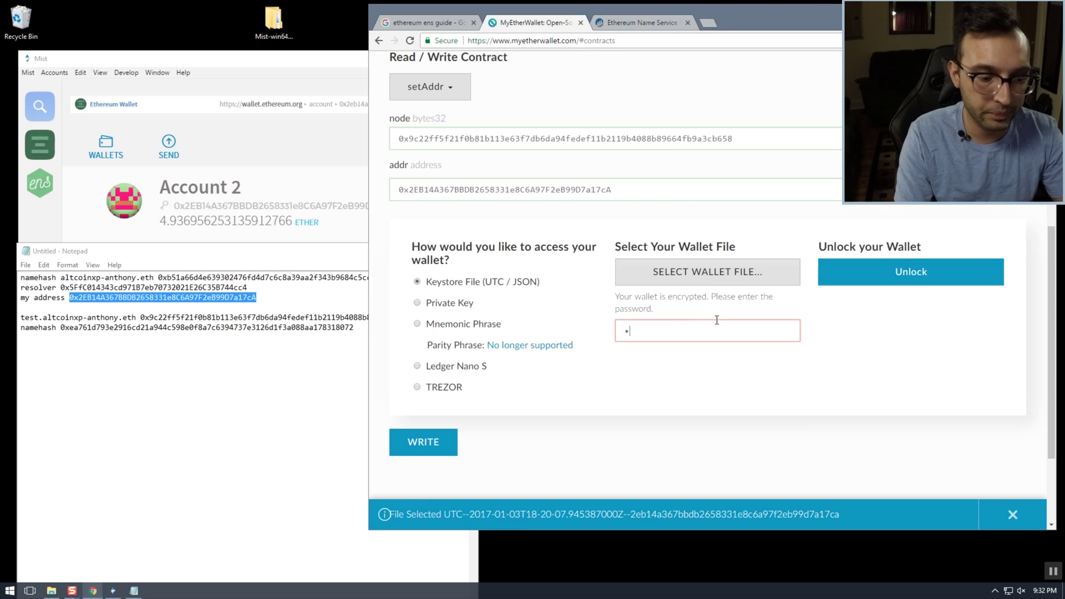
{"action": "type", "text": "••••"}
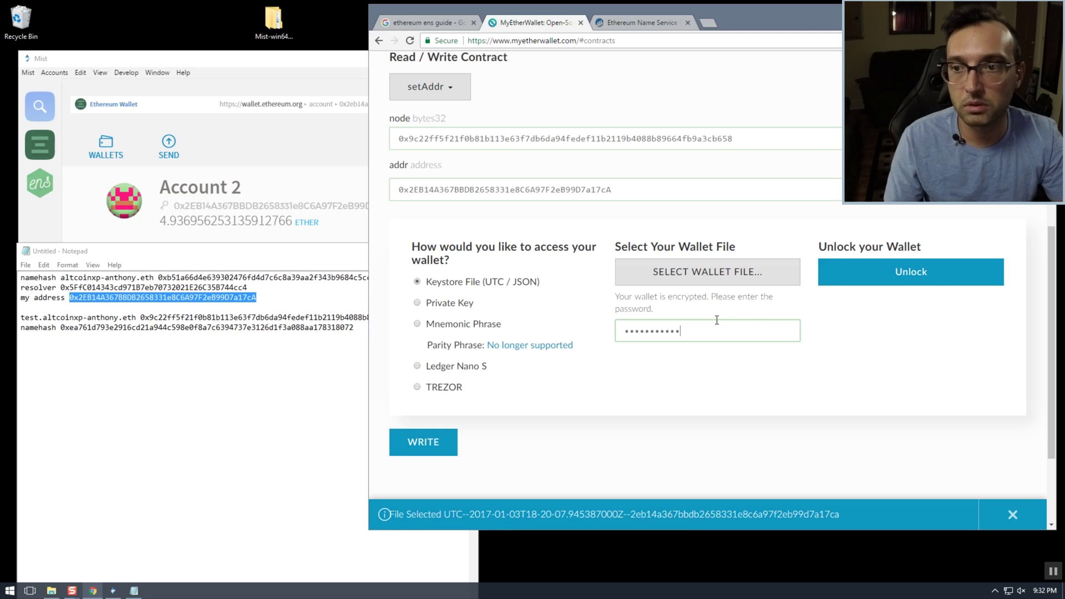
{"action": "left_click", "coordinate": [908, 270]}
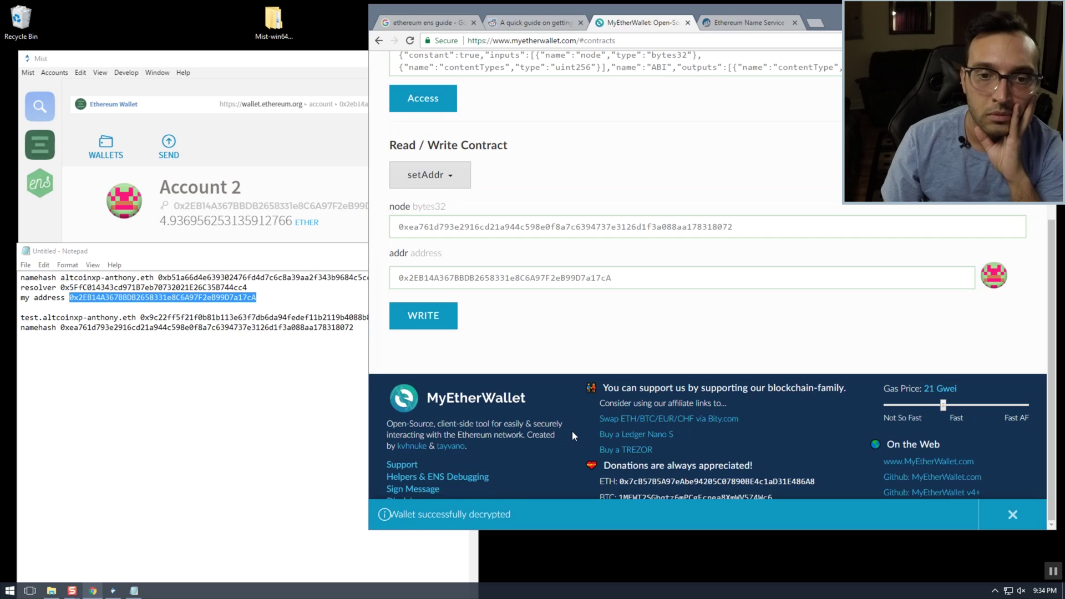
Write setAddr, generate the signed transaction and confirm broadcasting it
{"action": "left_click", "coordinate": [425, 316]}
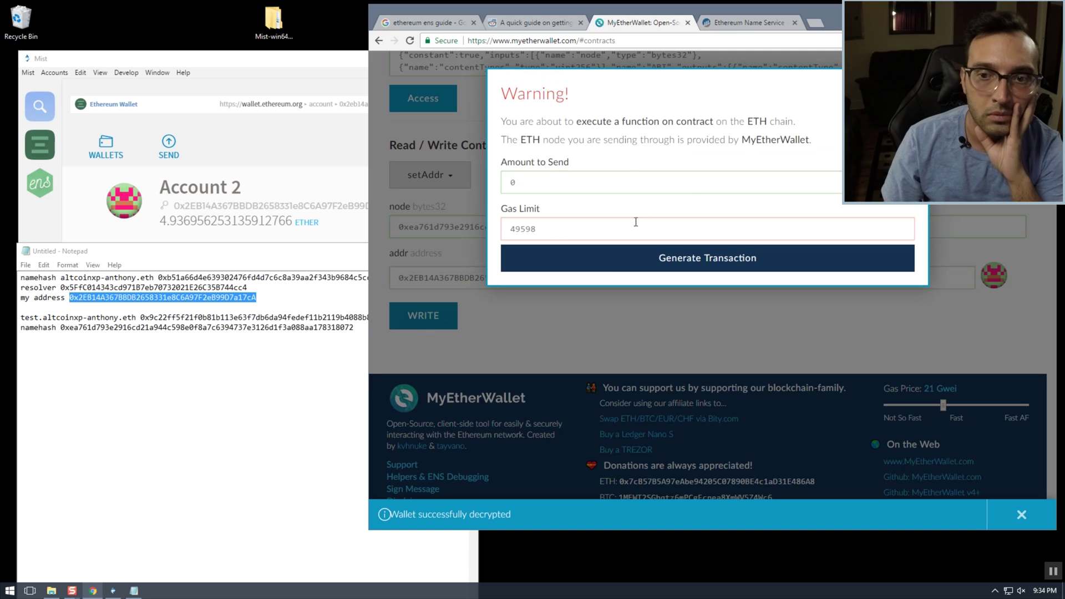
{"action": "left_click", "coordinate": [616, 266]}
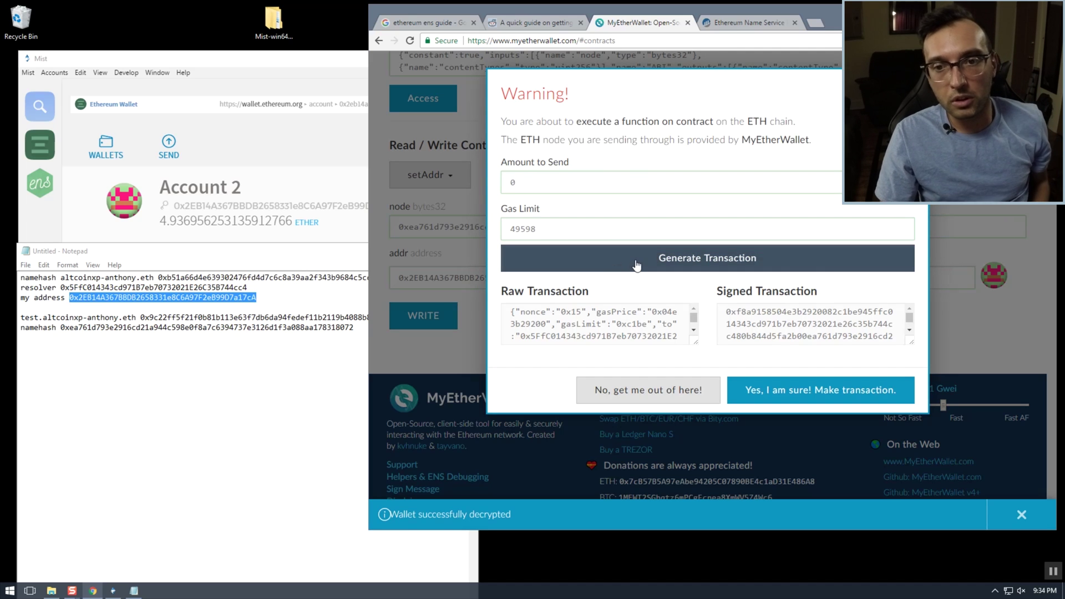
{"action": "left_click", "coordinate": [816, 391]}
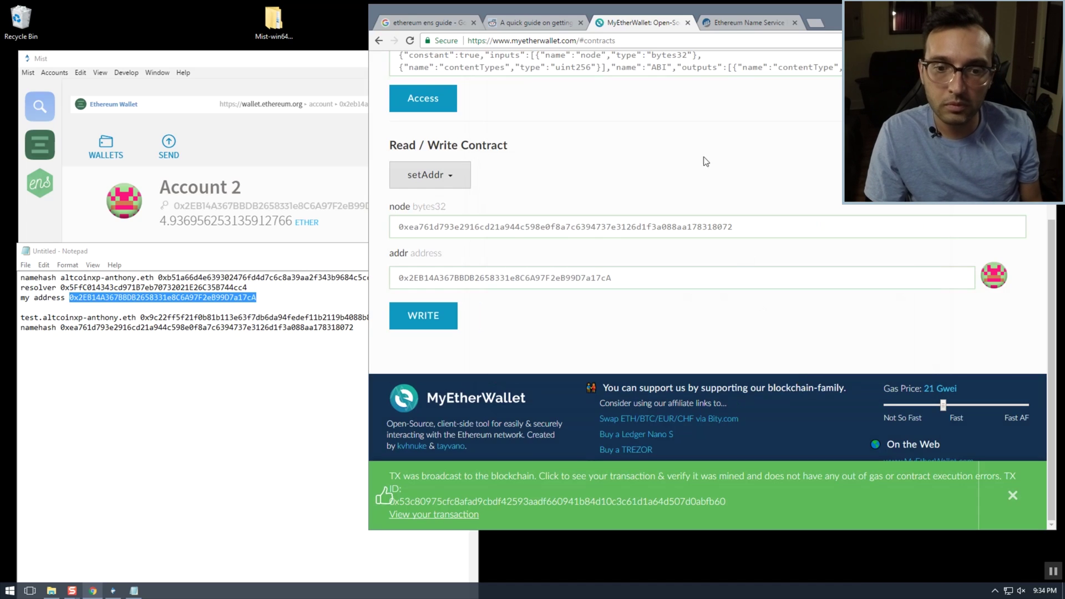
View the transaction on Etherscan, then reload the test.altcoinxp-anthony.eth ENS lookup to confirm it resolves
{"action": "left_click", "coordinate": [434, 514]}
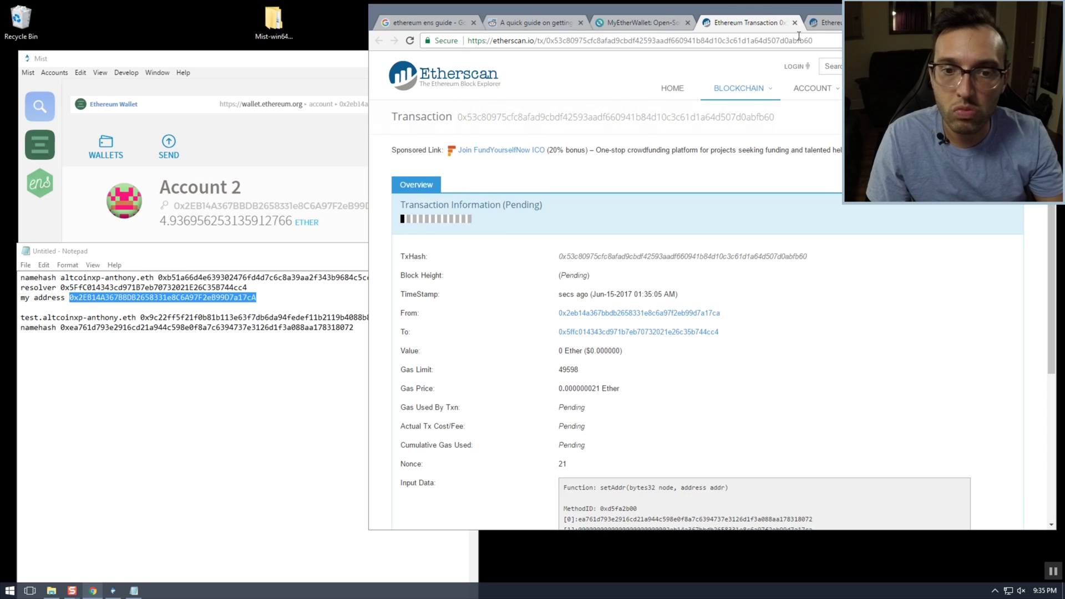
{"action": "scroll", "coordinate": [888, 325], "scroll_direction": "down", "scroll_amount": 2}
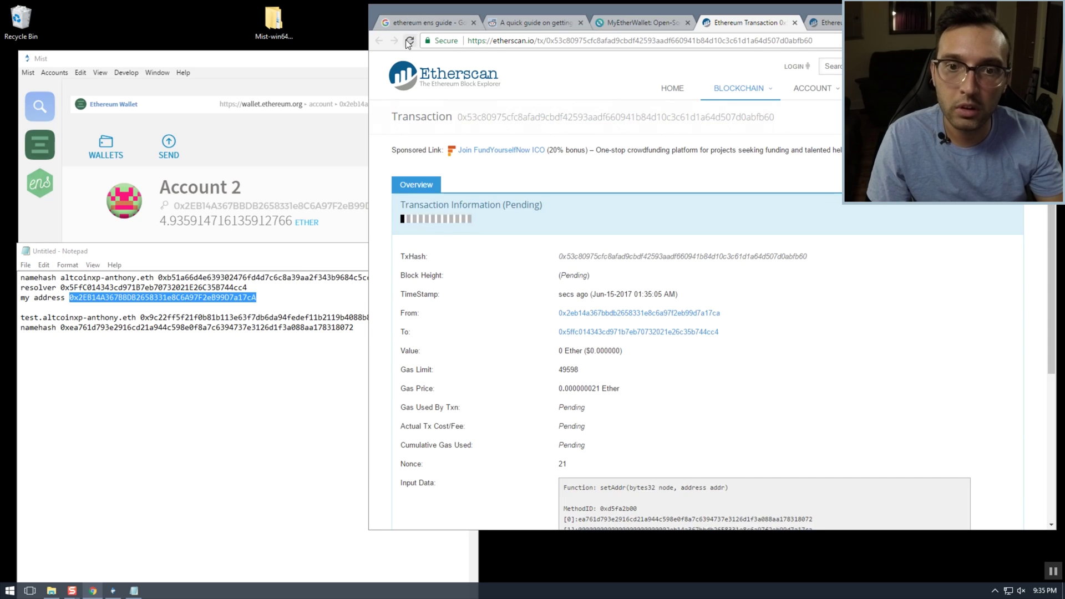
{"action": "left_click", "coordinate": [826, 22]}
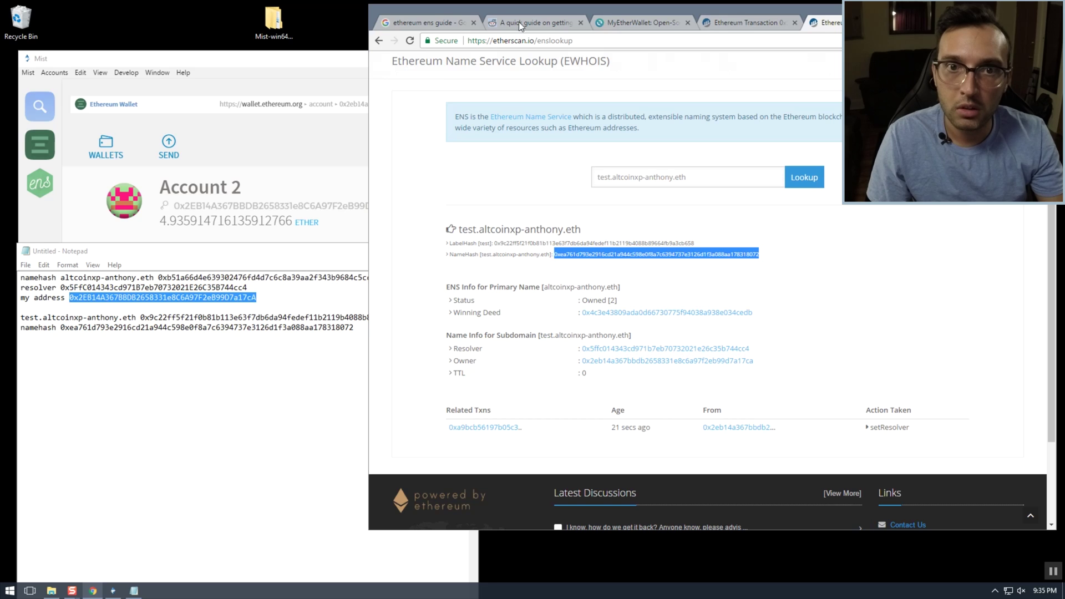
{"action": "left_click", "coordinate": [413, 41]}
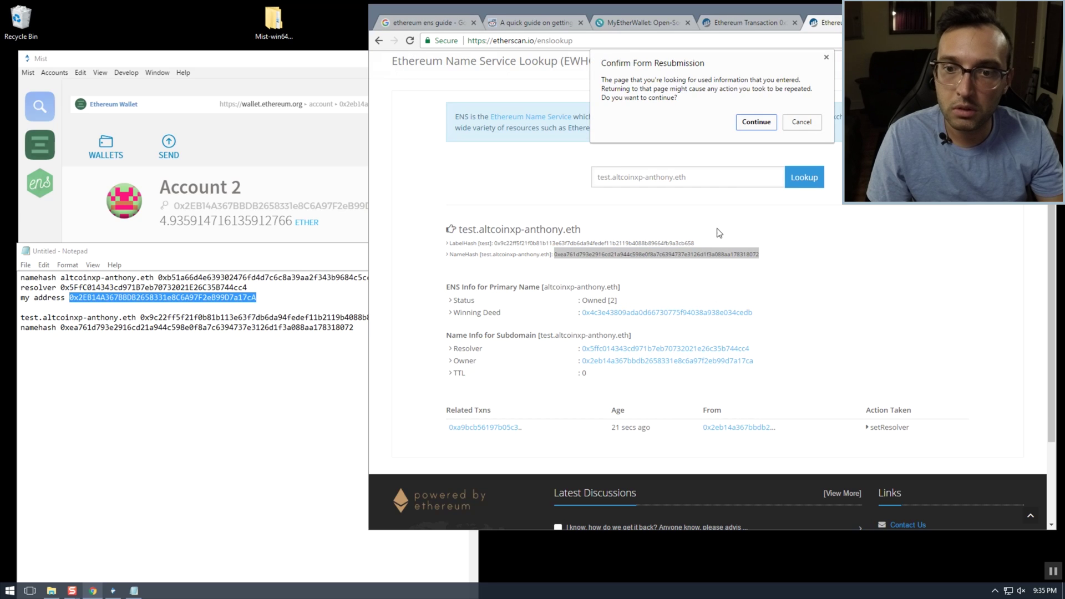
{"action": "left_click", "coordinate": [757, 119]}
{"action": "left_click_drag", "start_coordinate": [605, 434], "coordinate": [560, 391]}
{"action": "left_click", "coordinate": [617, 23]}
Unlock the keystore wallet on Send Ether & Tokens and enter altcoin-anthony.eth as recipient
{"action": "scroll", "coordinate": [485, 189], "scroll_direction": "up", "scroll_amount": 5}
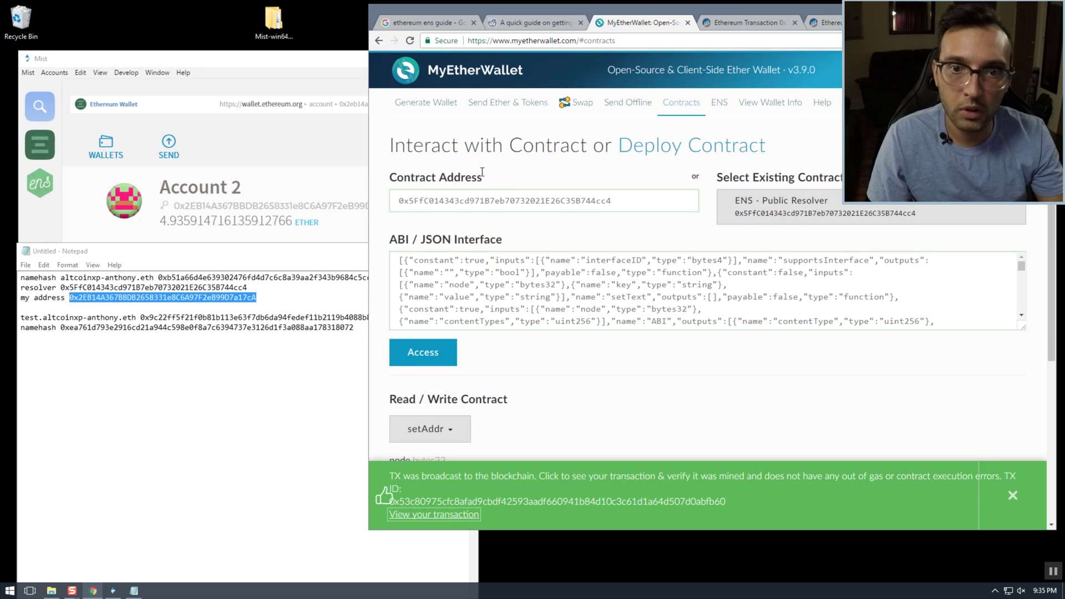
{"action": "left_click", "coordinate": [490, 104]}
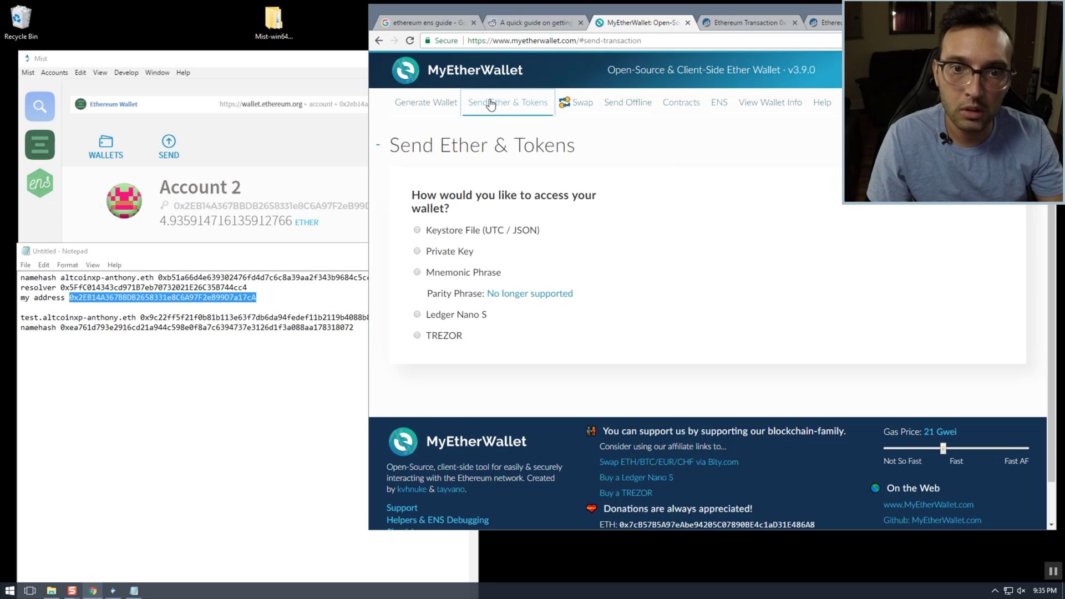
{"action": "left_click", "coordinate": [453, 231]}
{"action": "left_click", "coordinate": [700, 219]}
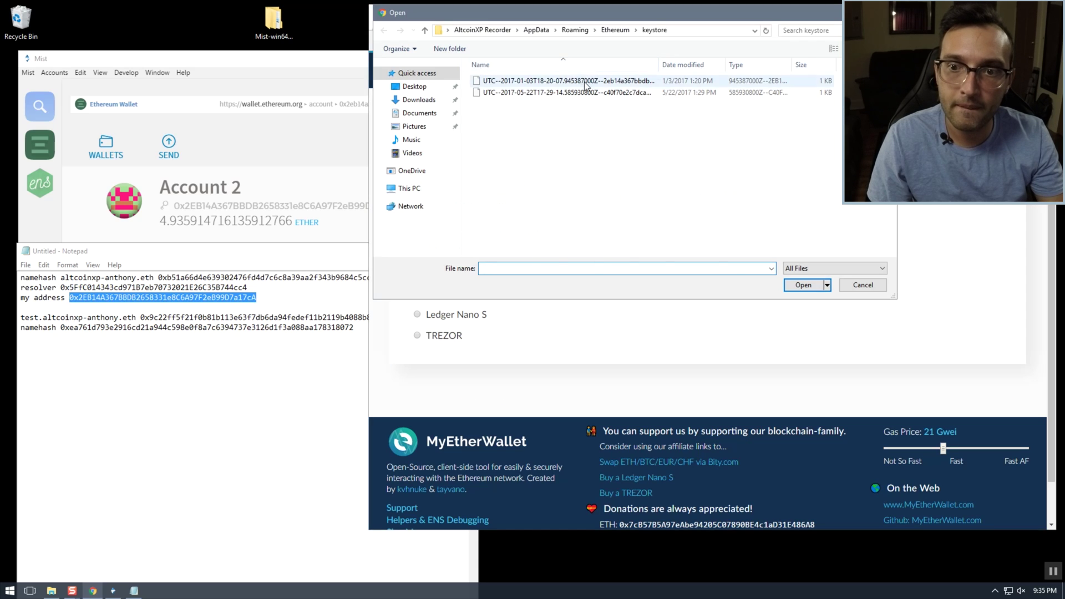
{"action": "double_click", "coordinate": [566, 80]}
{"action": "type", "text": "***********"}
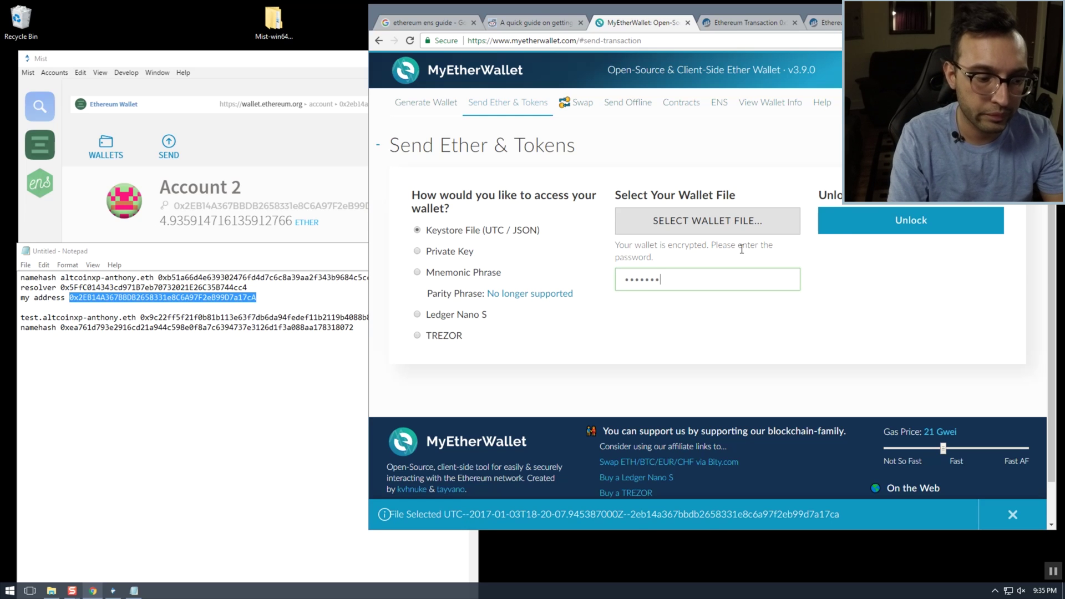
{"action": "left_click", "coordinate": [871, 231]}
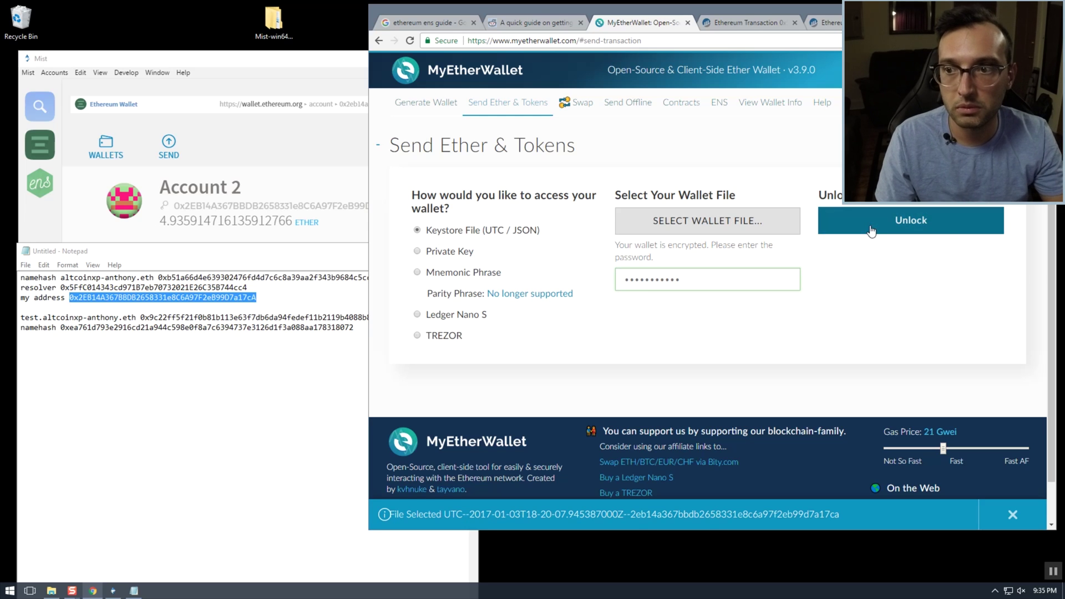
{"action": "left_click", "coordinate": [465, 207]}
{"action": "type", "text": "altcoin-anthoo"}
{"action": "type", "text": "y.eth"}
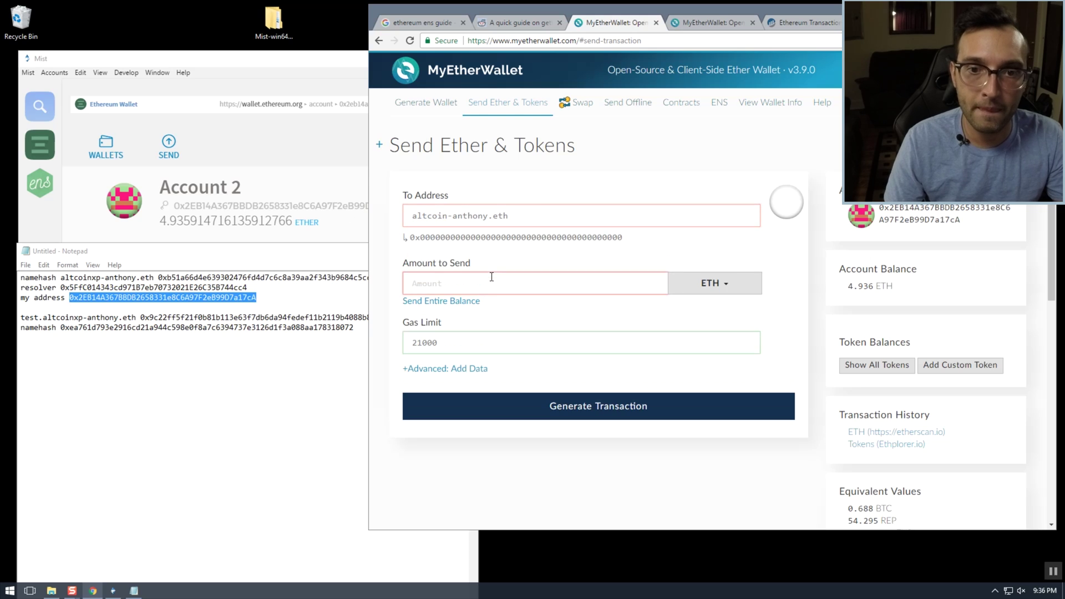
Correct the recipient to altcoinxp-anthony.eth, then try an invalid 'ghah' prefix
{"action": "left_click", "coordinate": [451, 215]}
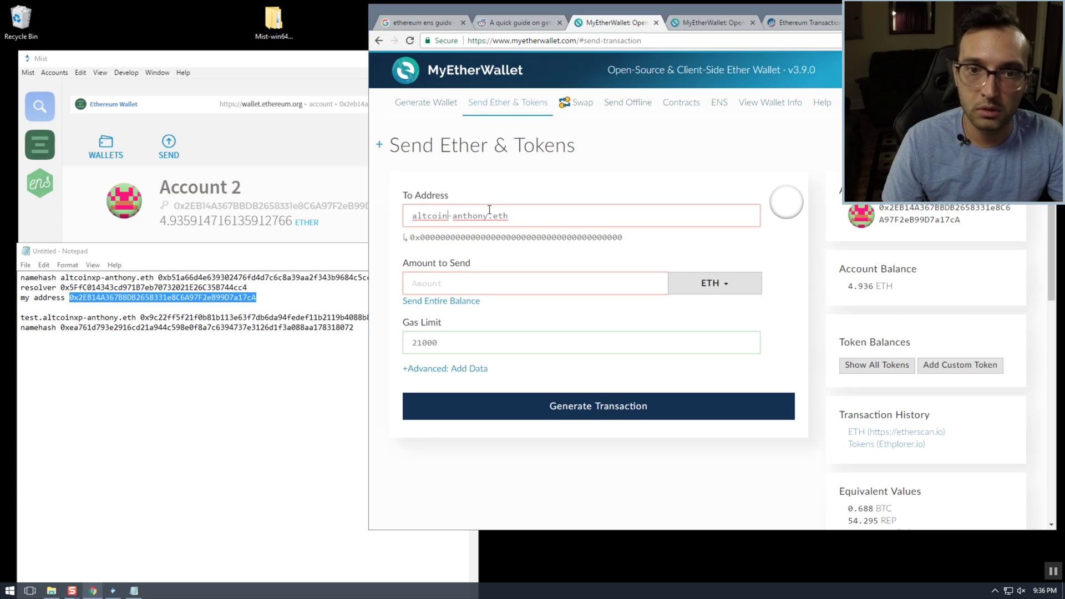
{"action": "type", "text": "xp"}
{"action": "left_click", "coordinate": [511, 286]}
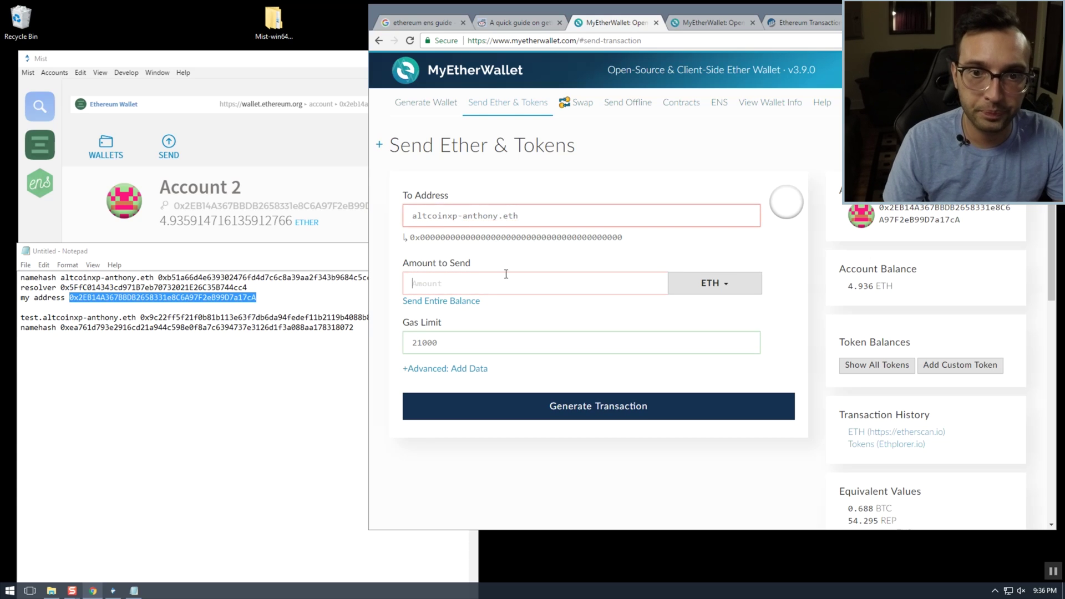
{"action": "left_click", "coordinate": [412, 218]}
{"action": "type", "text": "ghah"}
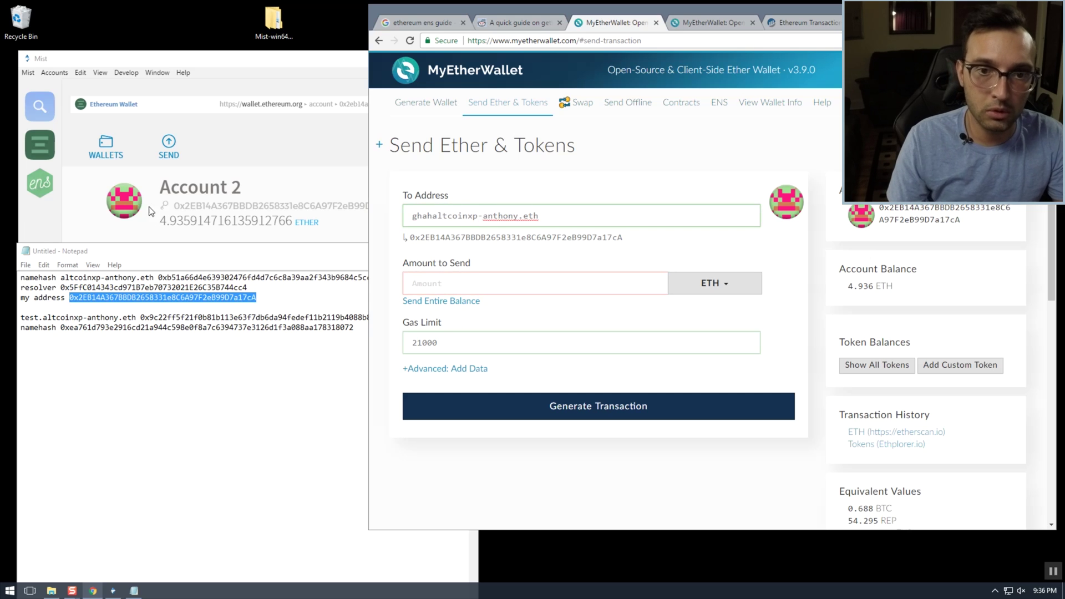
{"action": "left_click", "coordinate": [504, 280]}
Replace the prefix with 'test.' and check test.altcoinxp-anthony.eth resolves to the owner's address
{"action": "left_click_drag", "start_coordinate": [433, 216], "coordinate": [370, 213]}
{"action": "type", "text": "test."}
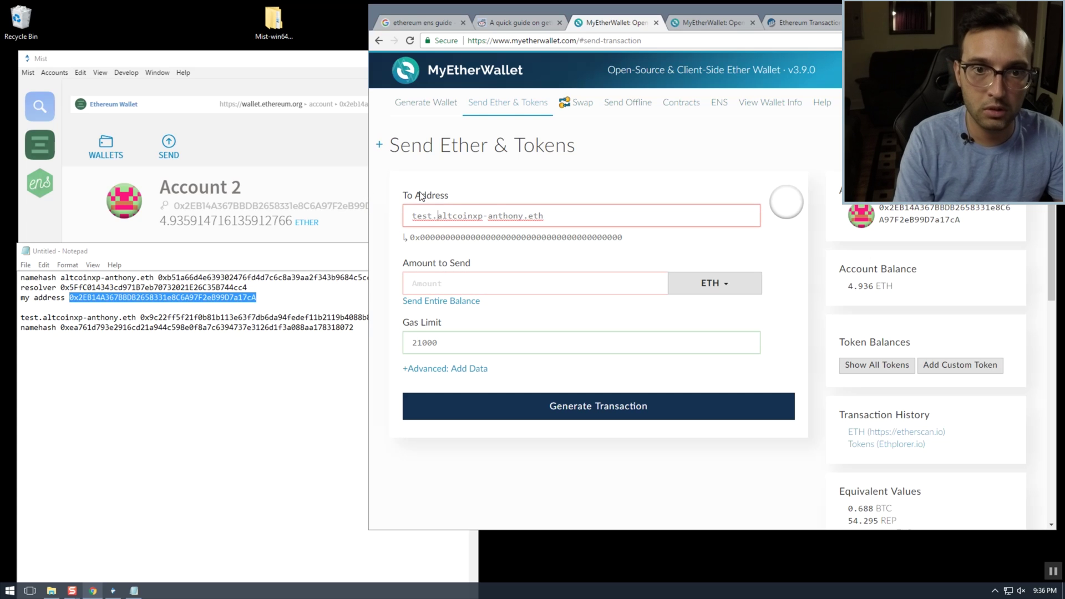
{"action": "left_click", "coordinate": [534, 276]}
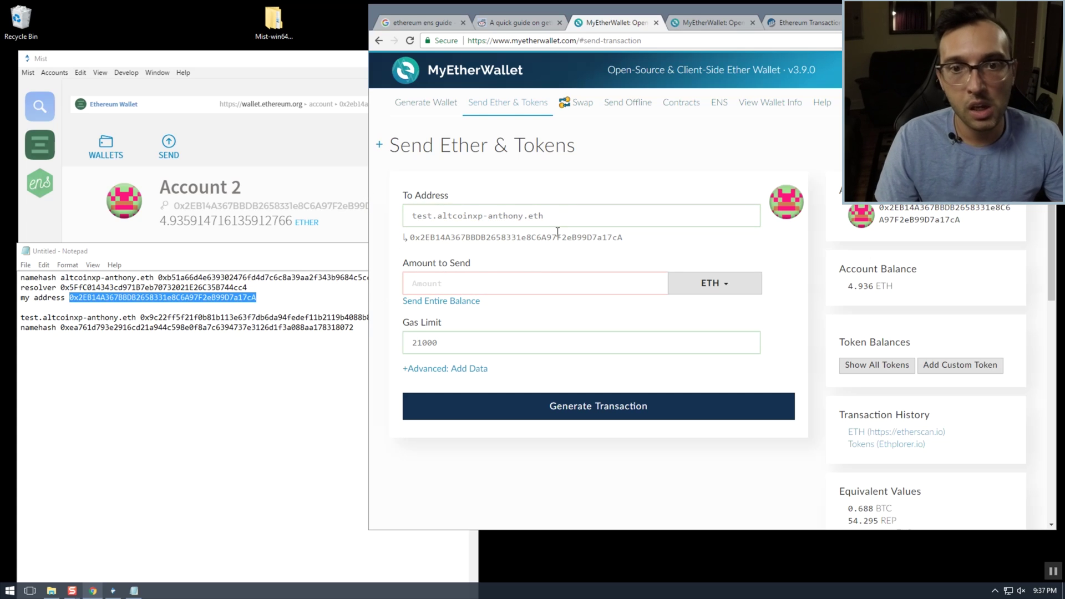
{"action": "left_click_drag", "start_coordinate": [554, 219], "coordinate": [425, 215]}
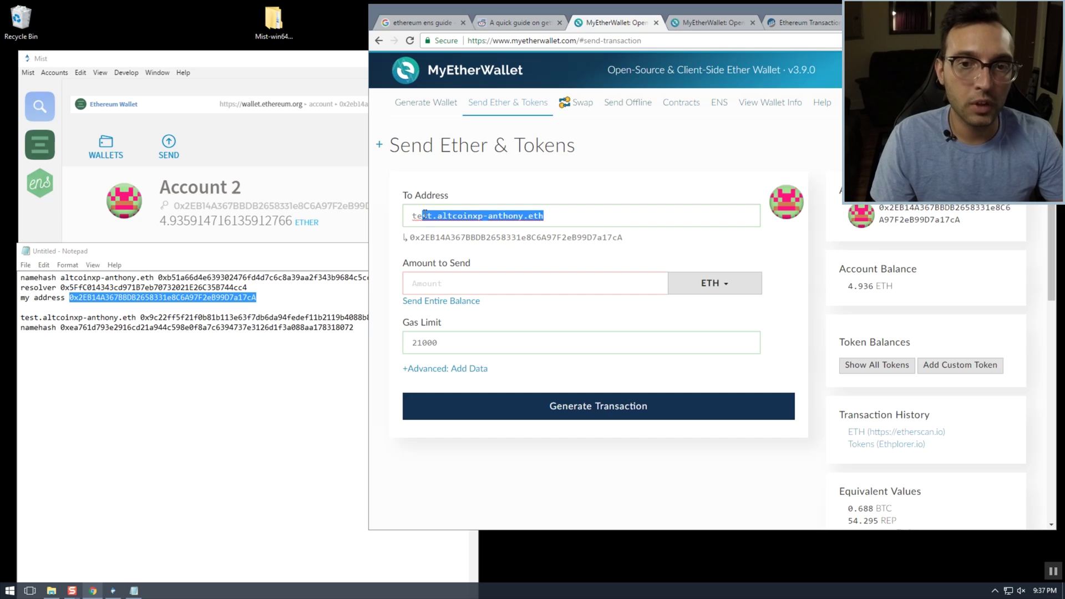
{"action": "left_click", "coordinate": [435, 237]}
{"action": "triple_click", "coordinate": [454, 240]}
{"action": "left_click", "coordinate": [468, 239]}
Replace the recipient with altcoinxp.eth and check its resolved address matches the wallet
{"action": "triple_click", "coordinate": [558, 215]}
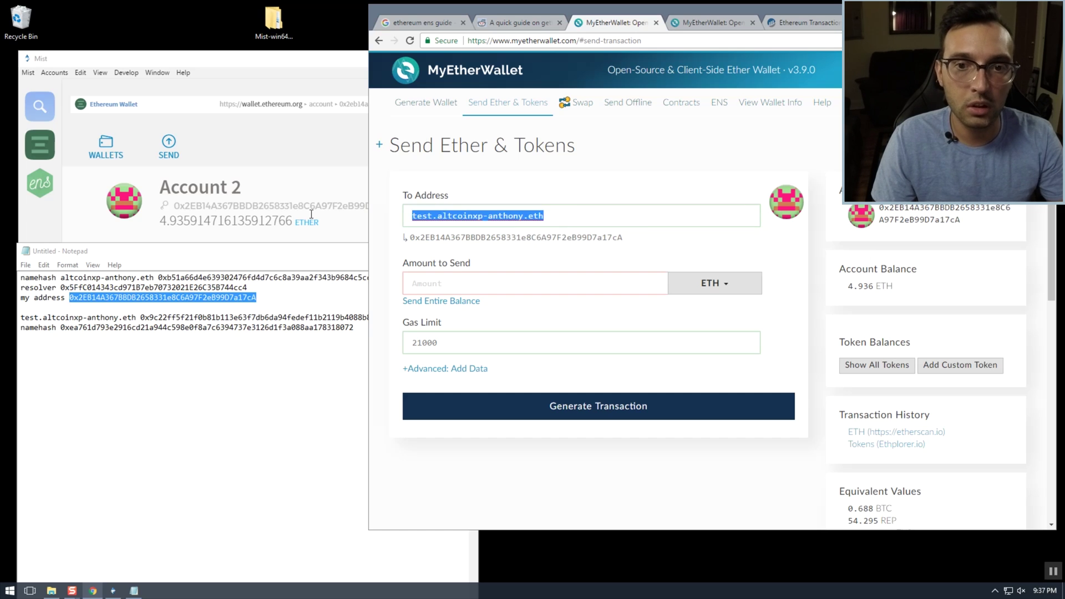
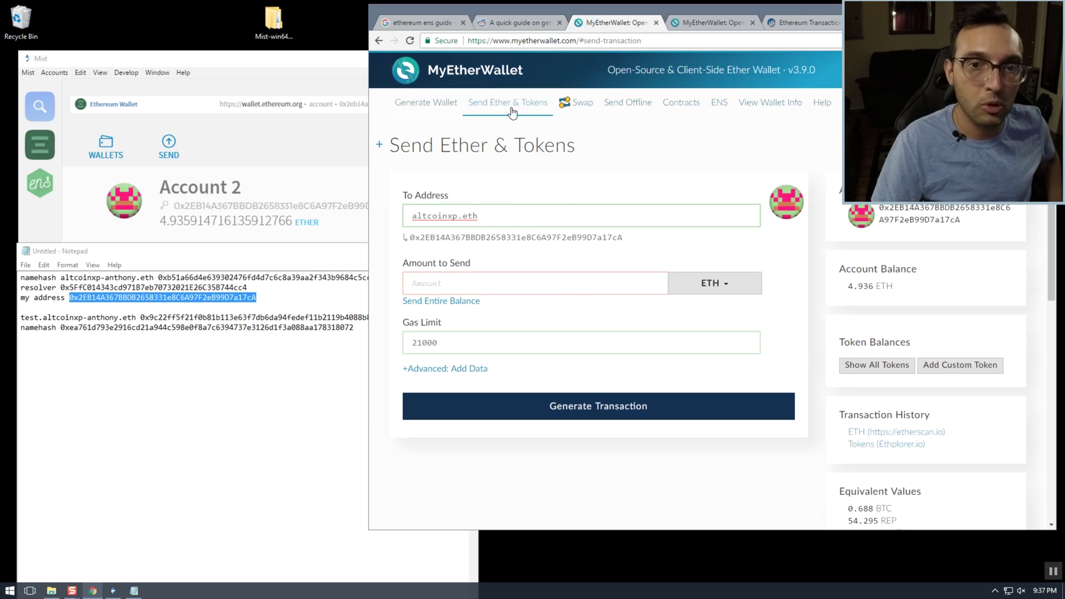
{"action": "left_click", "coordinate": [566, 289]}
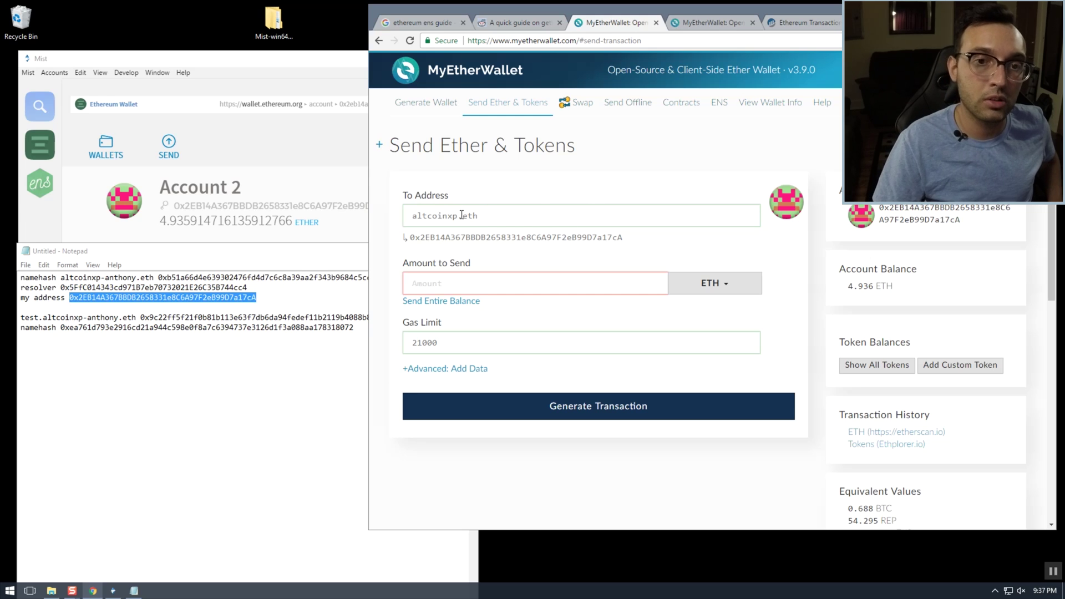
{"action": "double_click", "coordinate": [479, 235]}
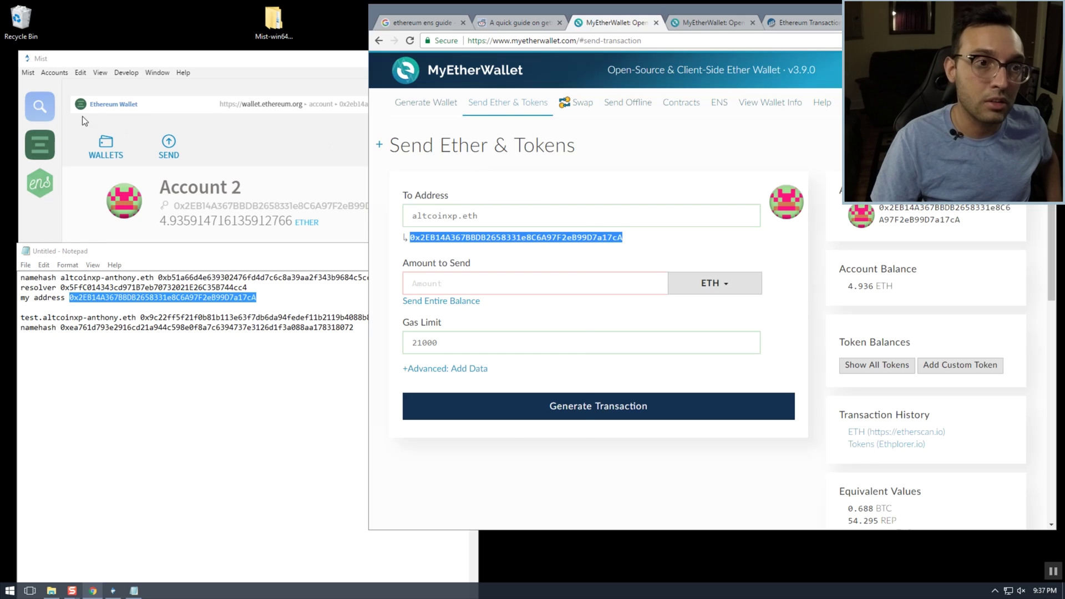
{"action": "left_click", "coordinate": [68, 141]}
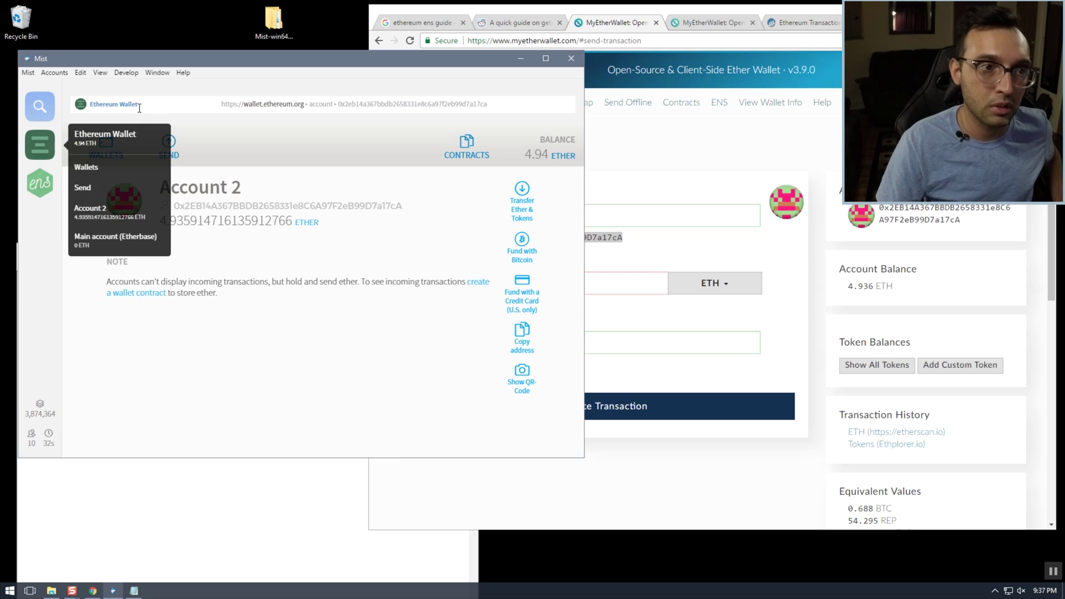
In Mist's send form, enter altcoinxp.eth as recipient, which is flagged invalid
{"action": "left_click", "coordinate": [89, 167]}
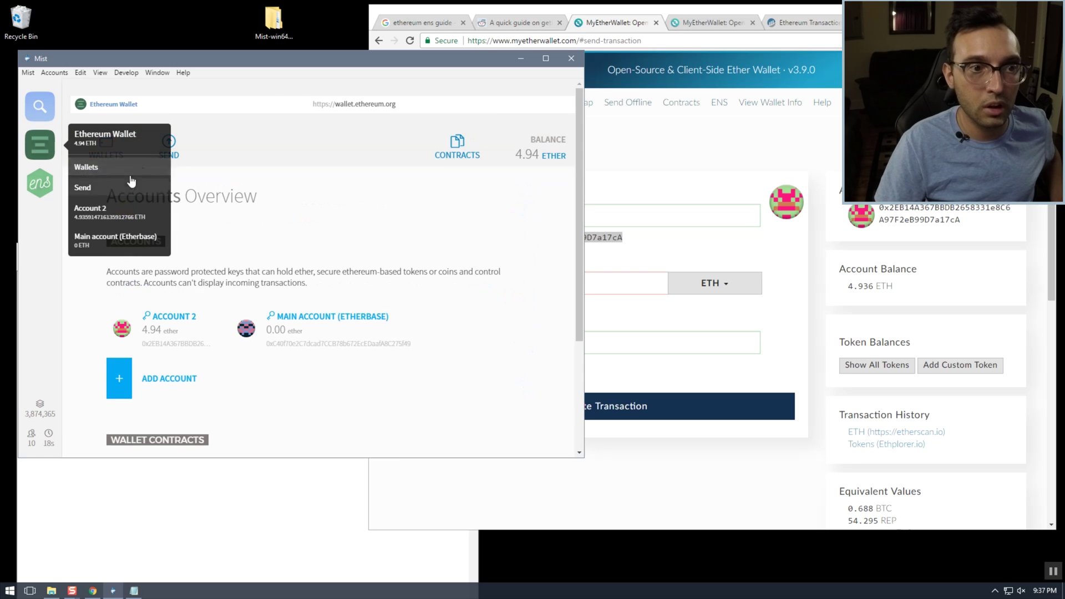
{"action": "left_click", "coordinate": [172, 147]}
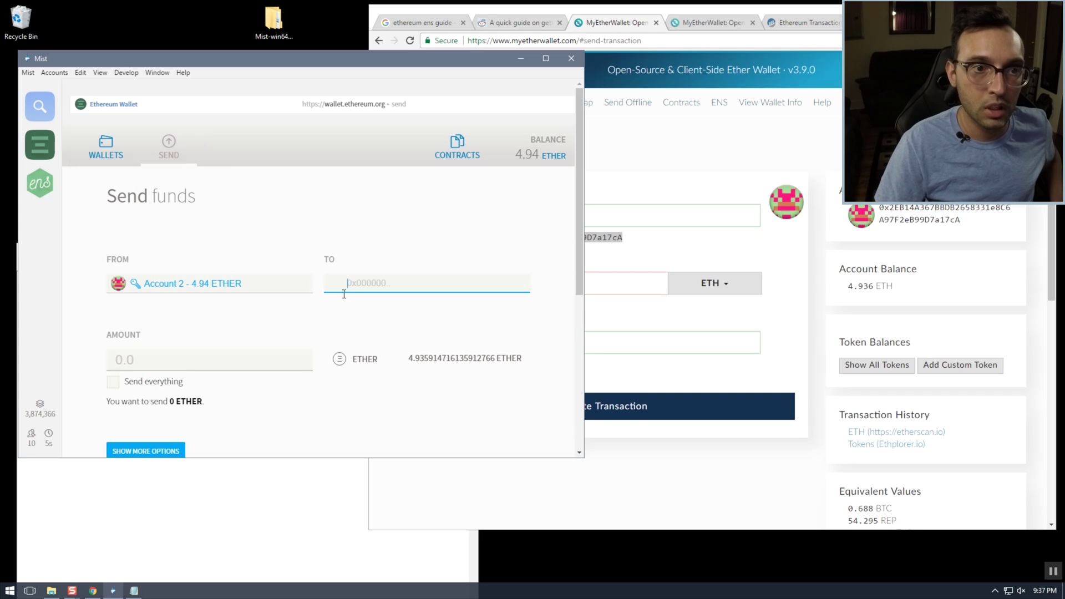
{"action": "type", "text": "0xaltcoin"}
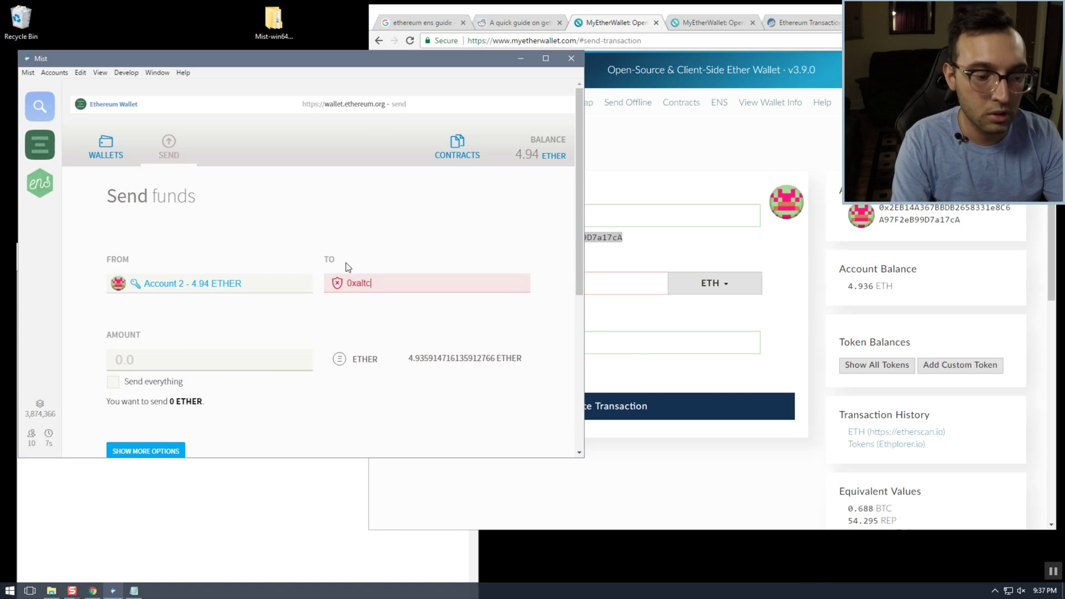
{"action": "type", "text": ".eth"}
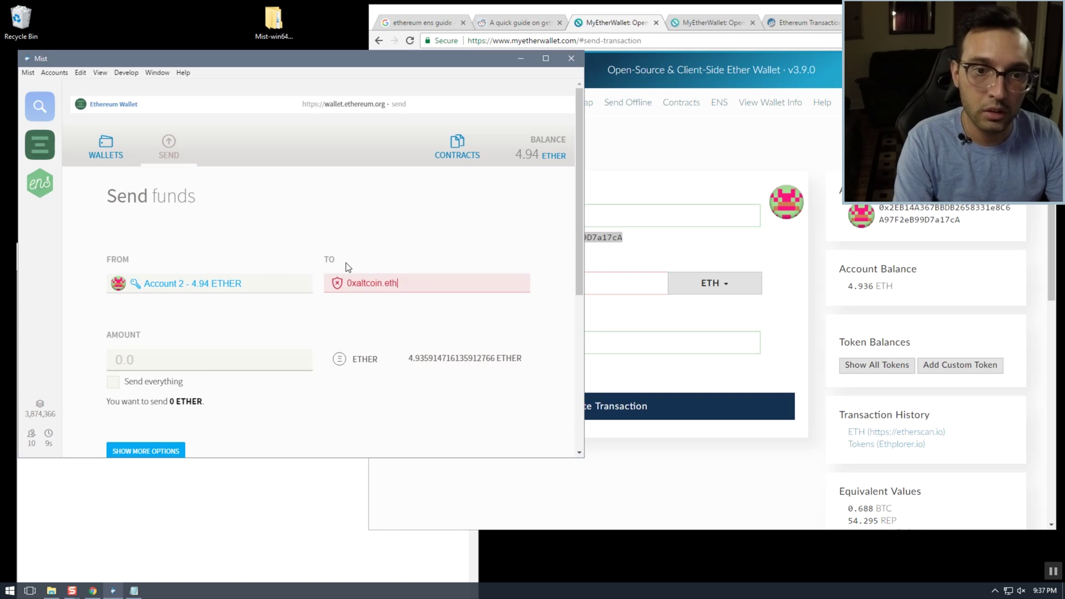
{"action": "key", "text": "Left"}
{"action": "key", "text": "Left"}
{"action": "key", "text": "Left"}
{"action": "type", "text": "xp"}
Look over Mist's Contracts page listing ENS Registry 2, then return to MyEtherWallet
{"action": "scroll", "coordinate": [397, 288], "scroll_direction": "down", "scroll_amount": 4}
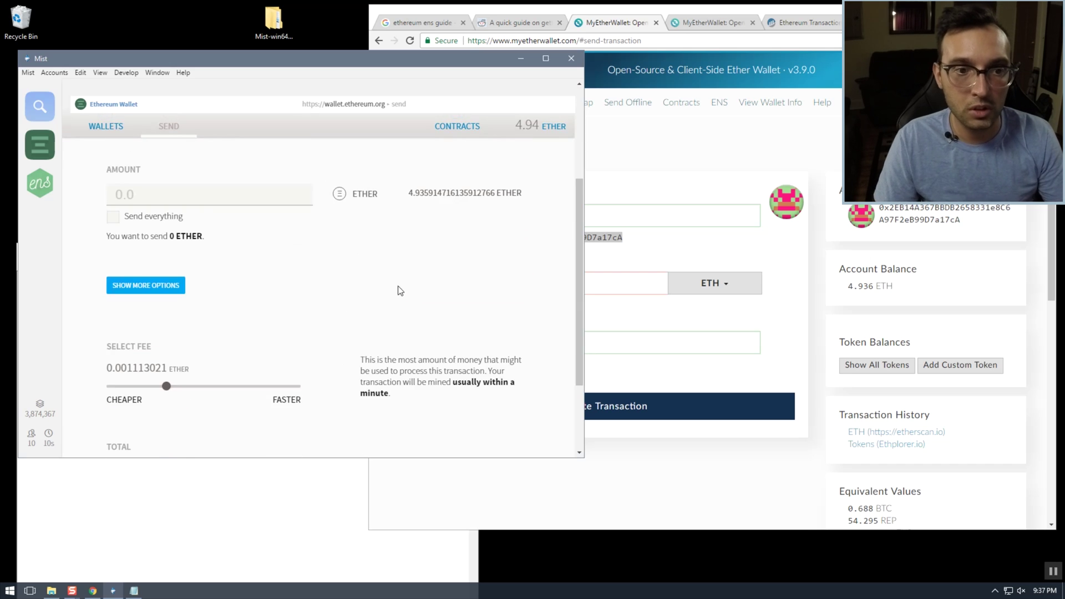
{"action": "scroll", "coordinate": [398, 288], "scroll_direction": "up", "scroll_amount": 4}
{"action": "left_click", "coordinate": [454, 152]}
{"action": "scroll", "coordinate": [300, 394], "scroll_direction": "down", "scroll_amount": 3}
{"action": "scroll", "coordinate": [261, 333], "scroll_direction": "up", "scroll_amount": 3}
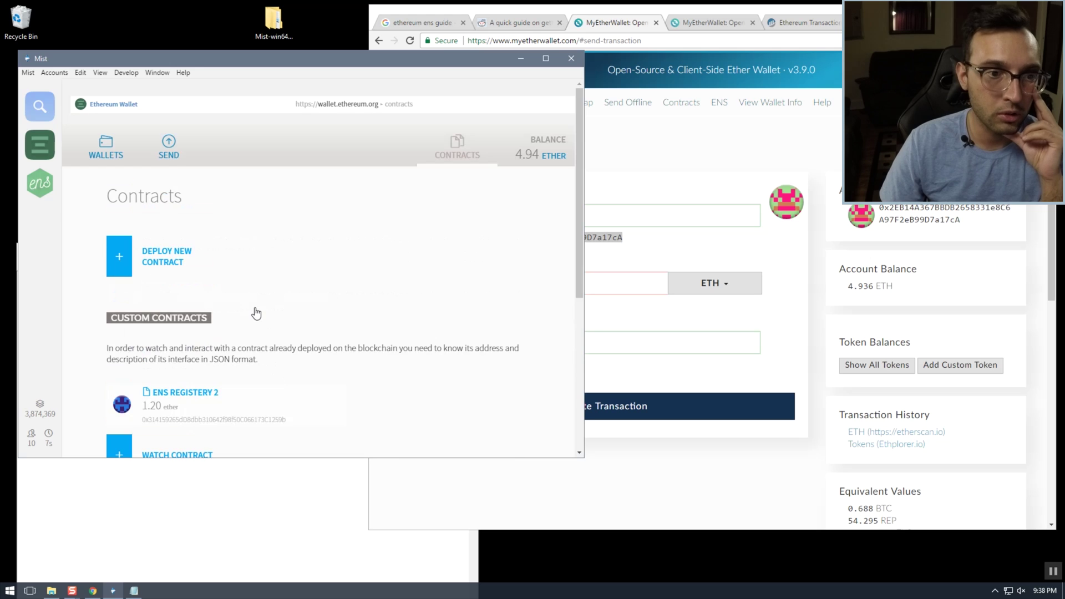
{"action": "left_click", "coordinate": [172, 156]}
{"action": "left_click", "coordinate": [471, 161]}
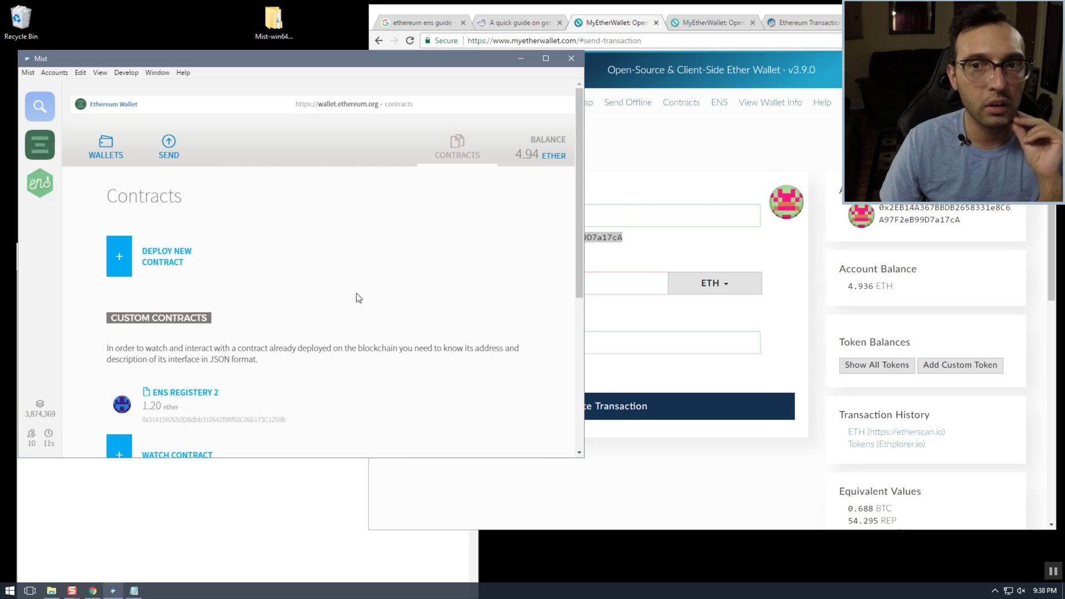
{"action": "left_click", "coordinate": [657, 145]}
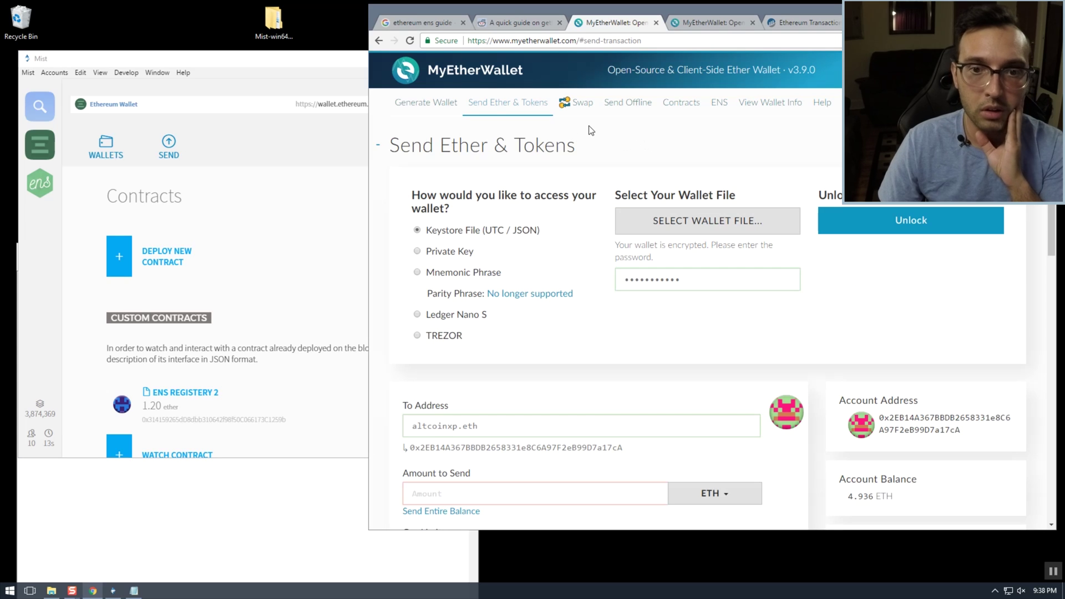